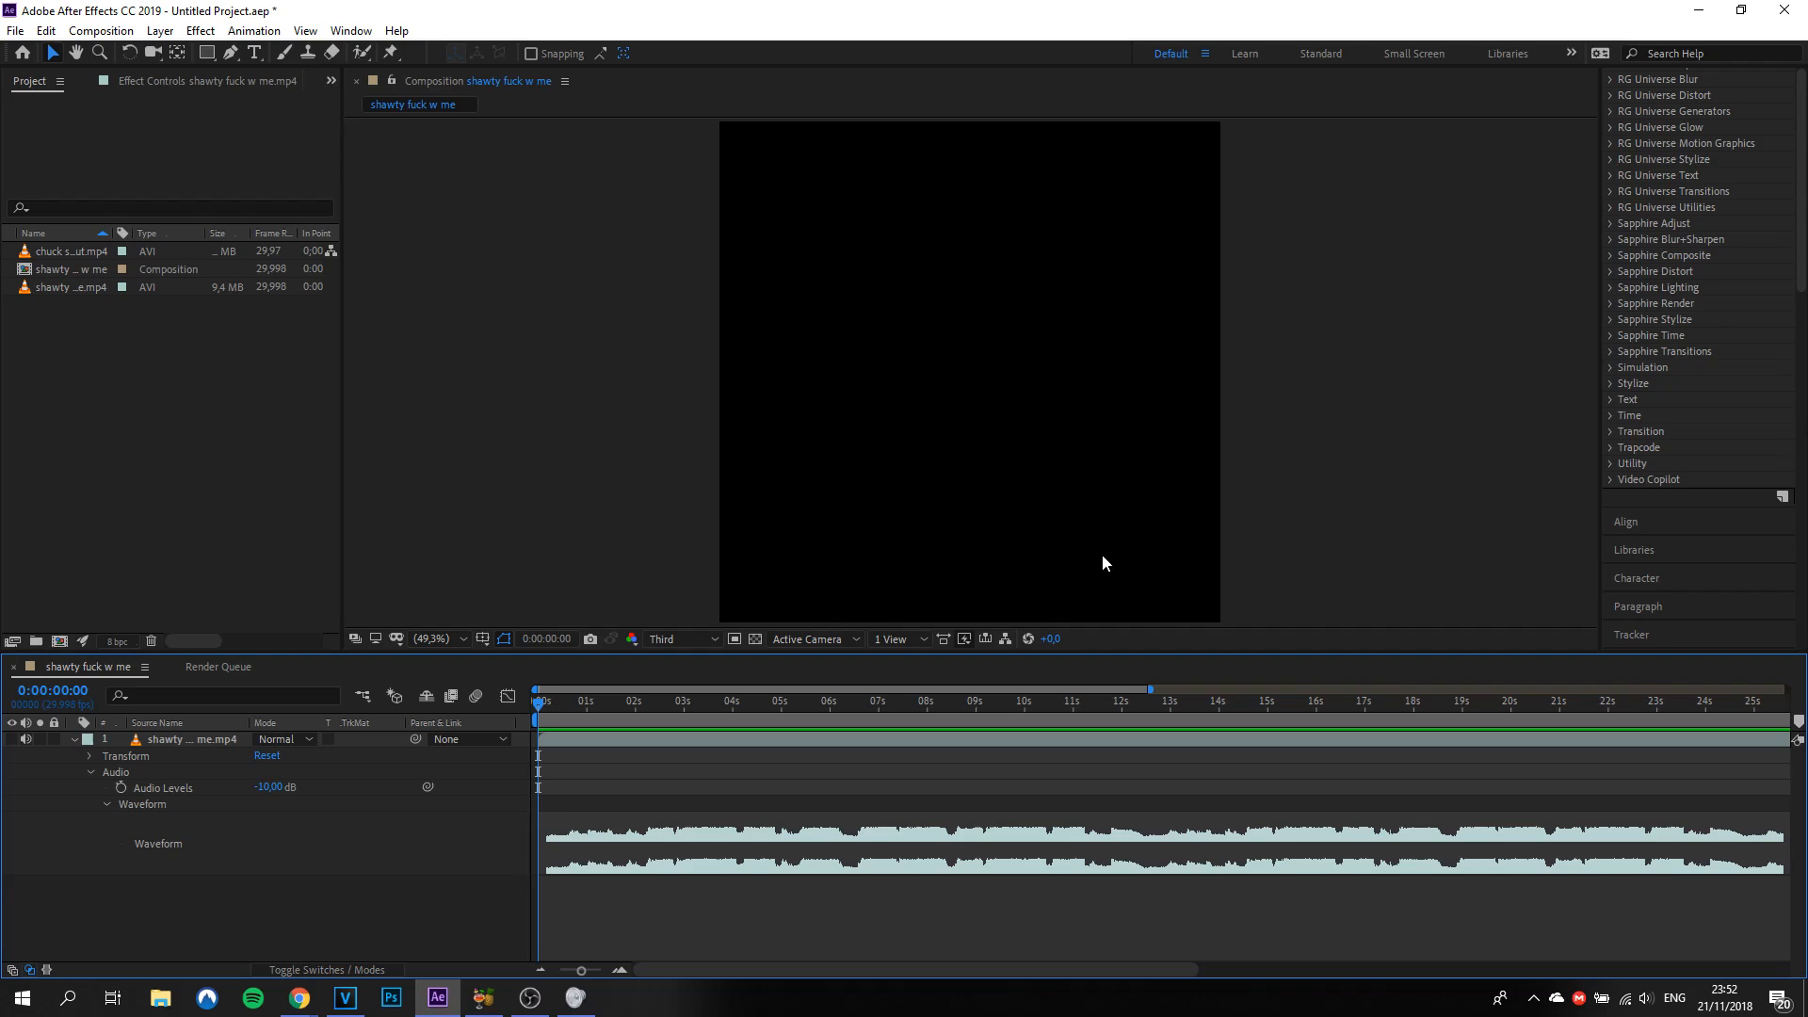
Step: Examine the audio waveform around the two-second mark to locate the first beat change
drag(793, 705, 513, 781)
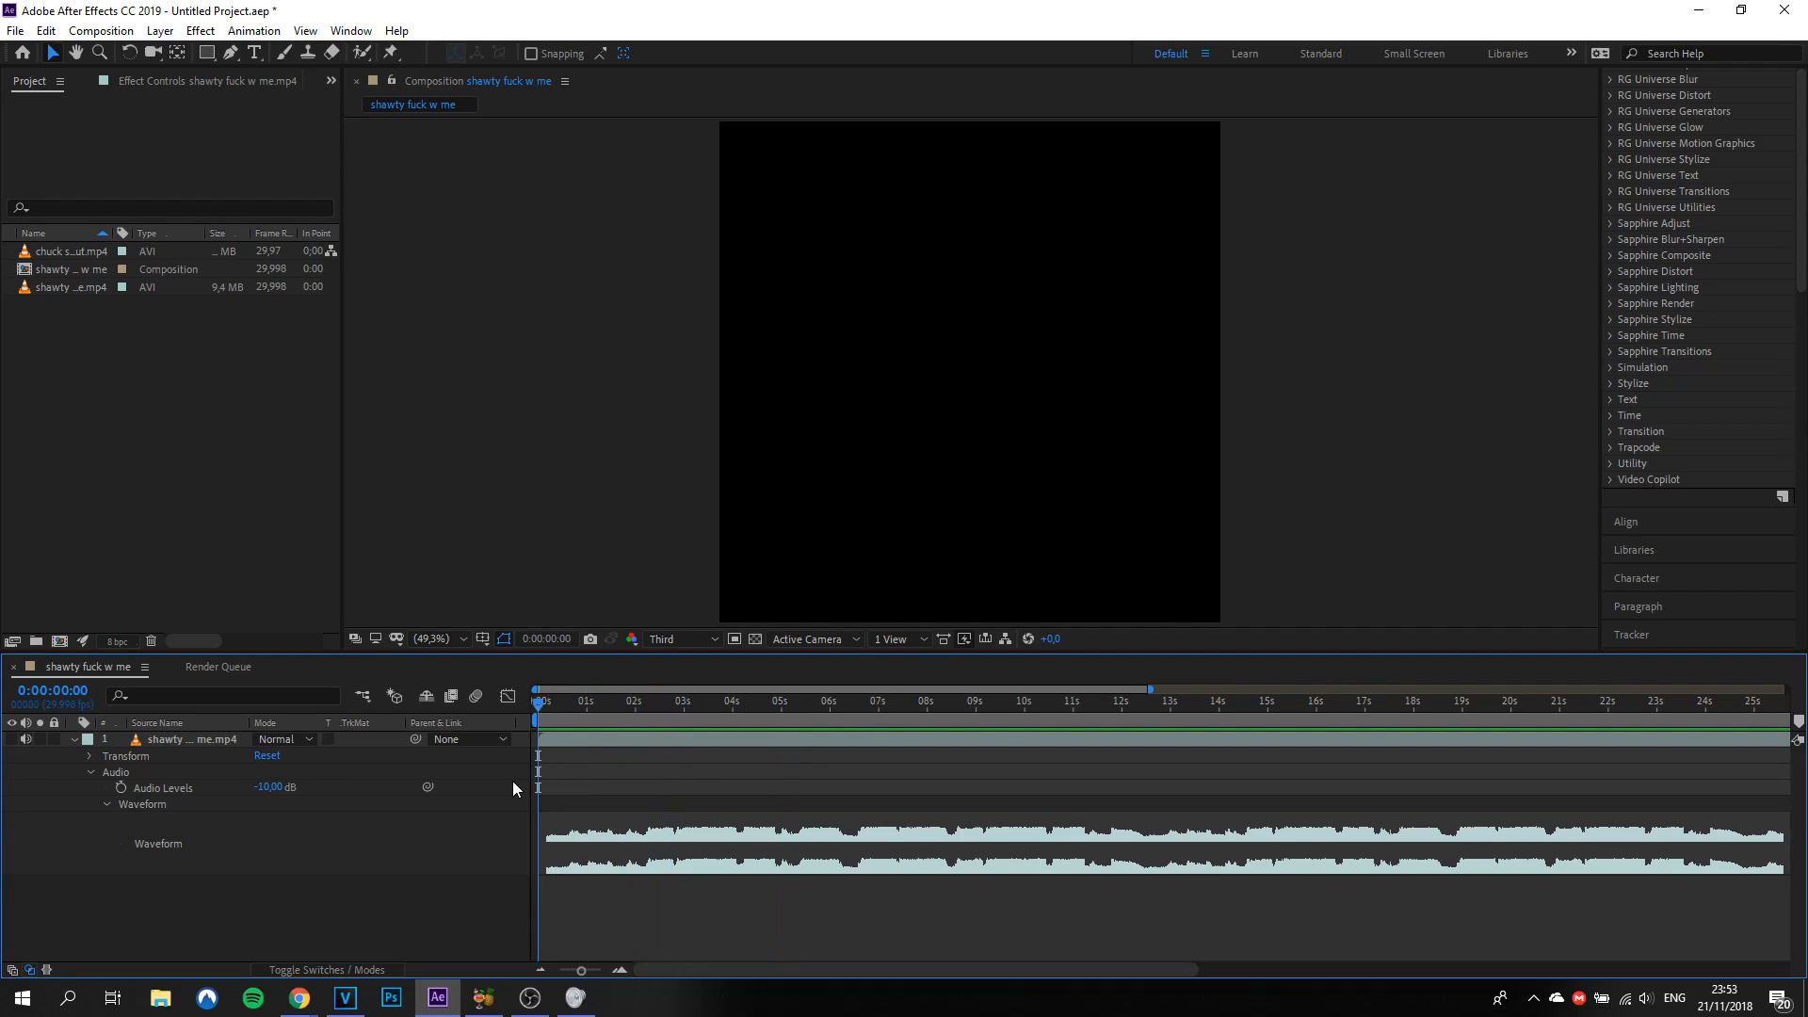
click(615, 714)
drag(614, 714, 632, 720)
click(646, 741)
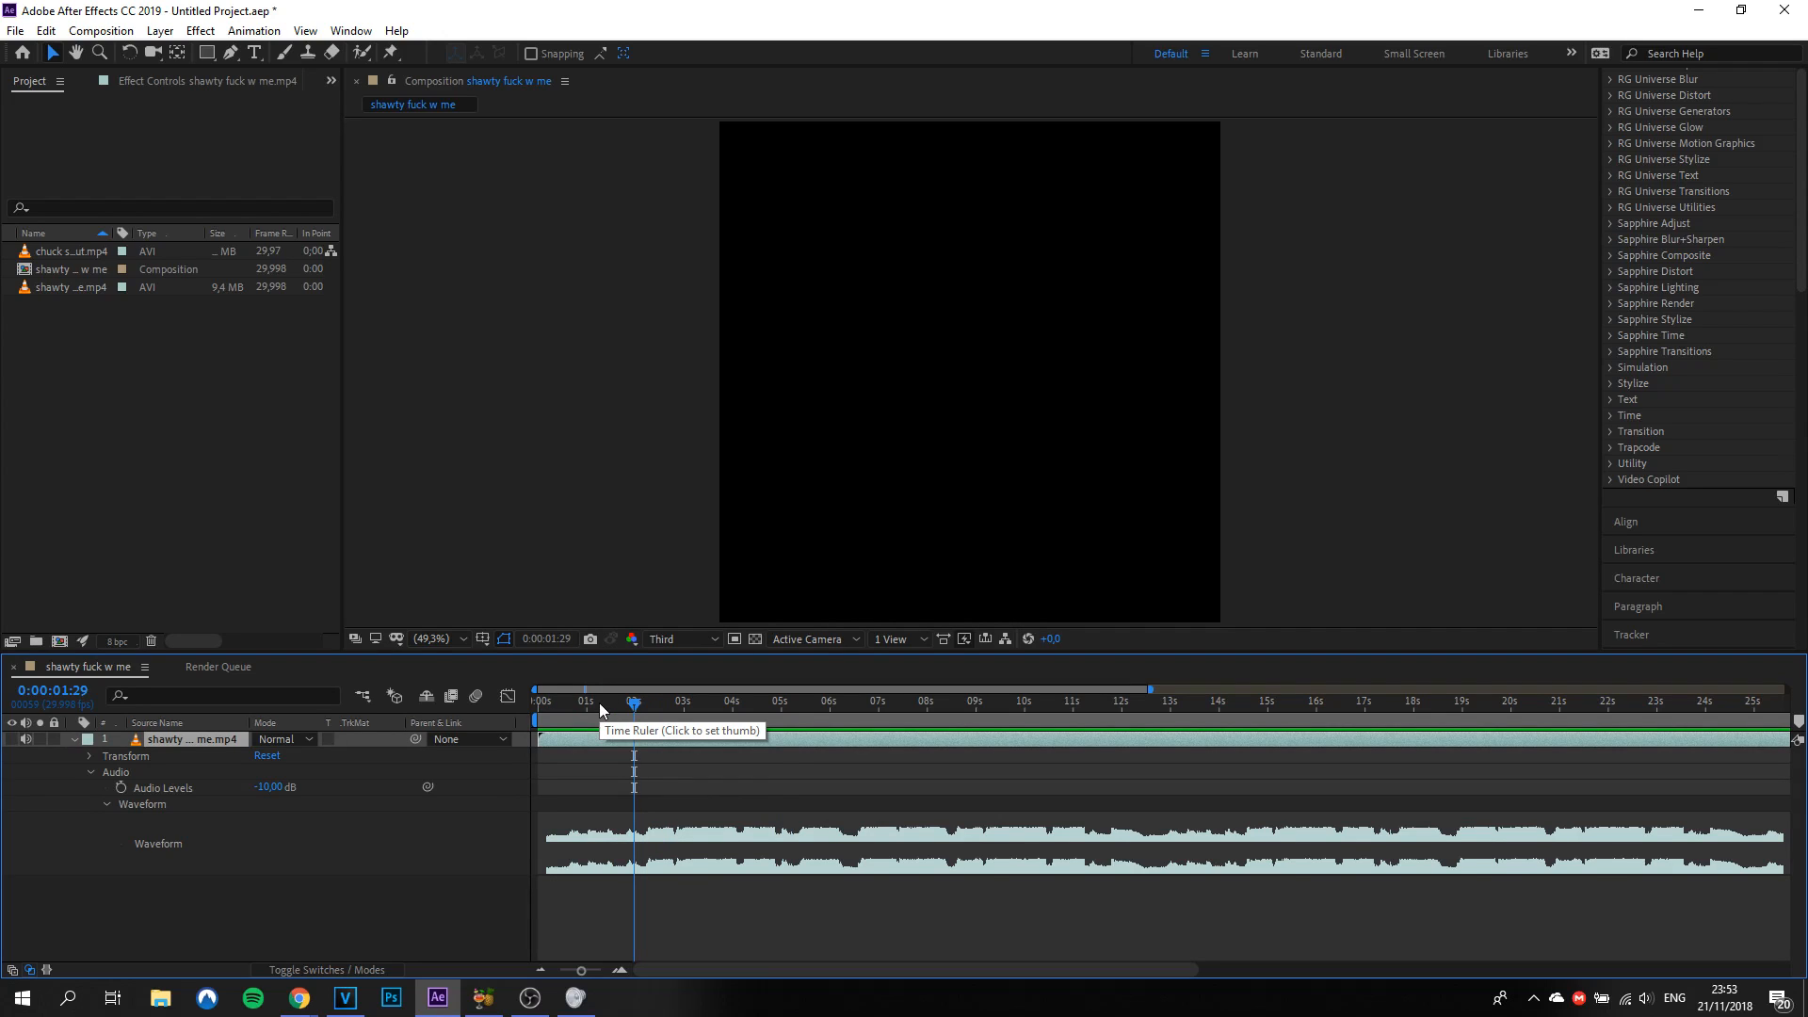
drag(636, 706, 641, 749)
scroll(648, 731, up, 2)
click(626, 712)
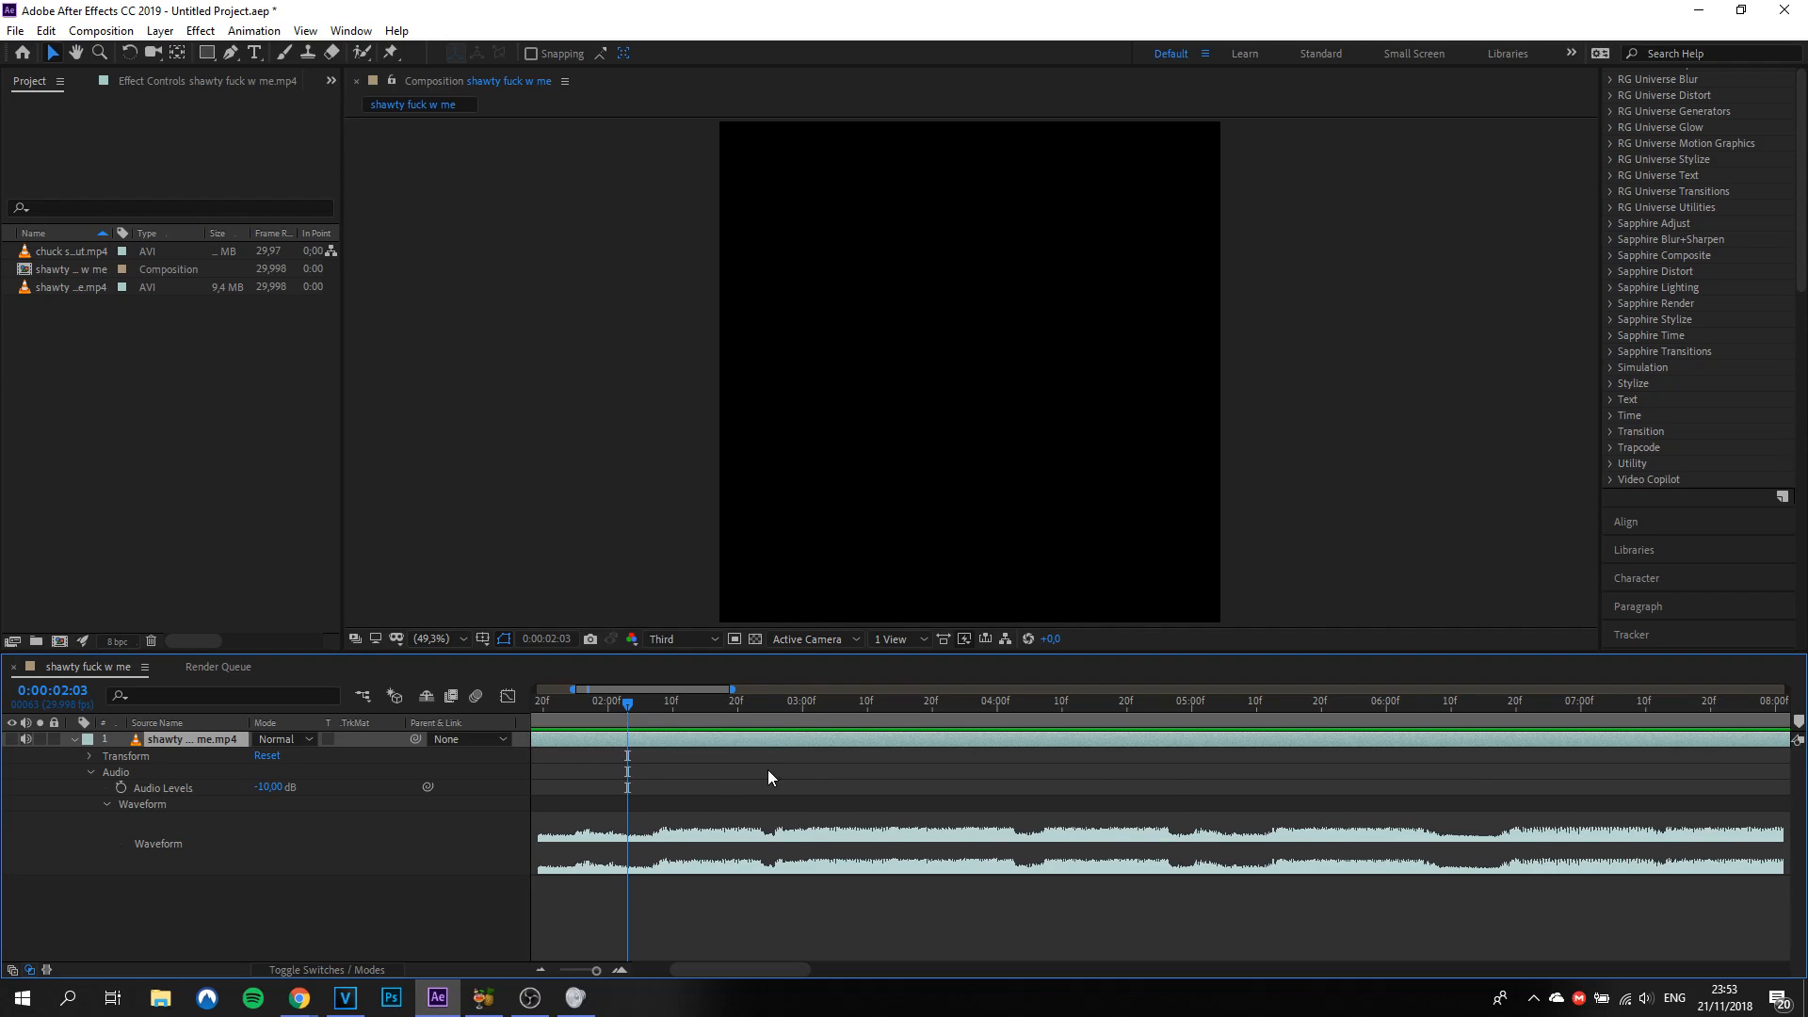
drag(629, 707, 685, 714)
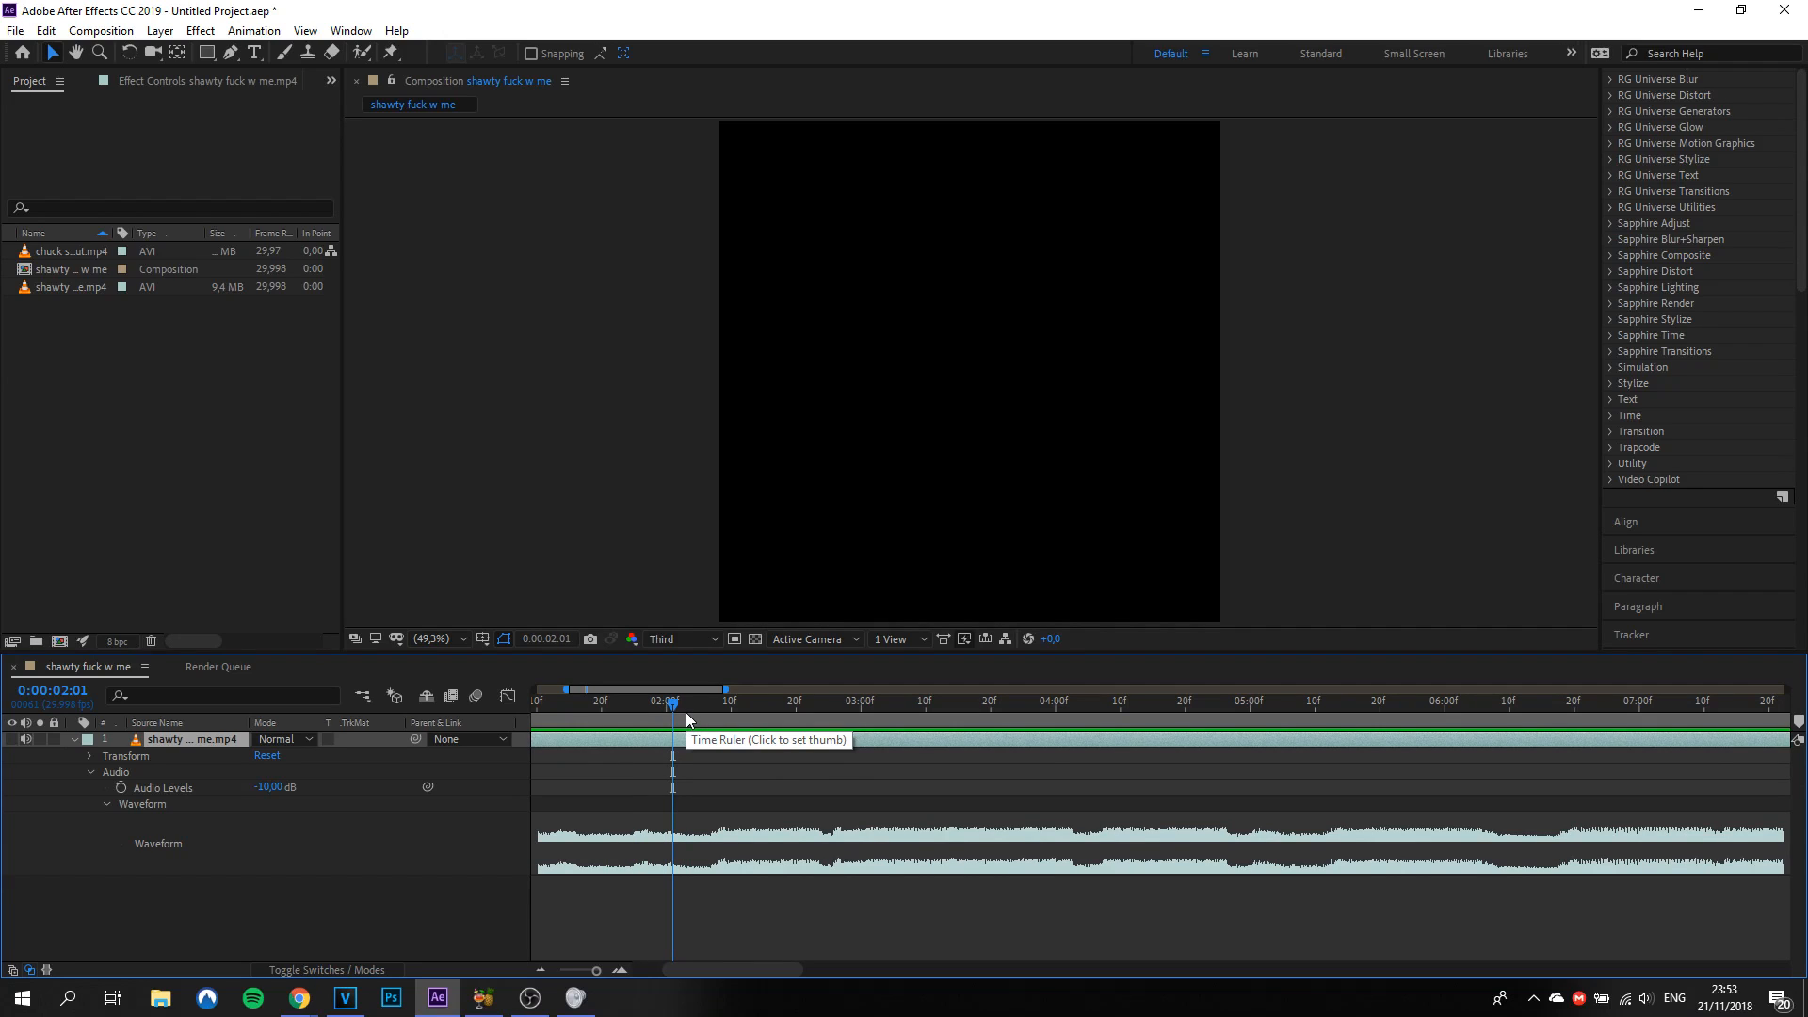
drag(685, 714, 760, 737)
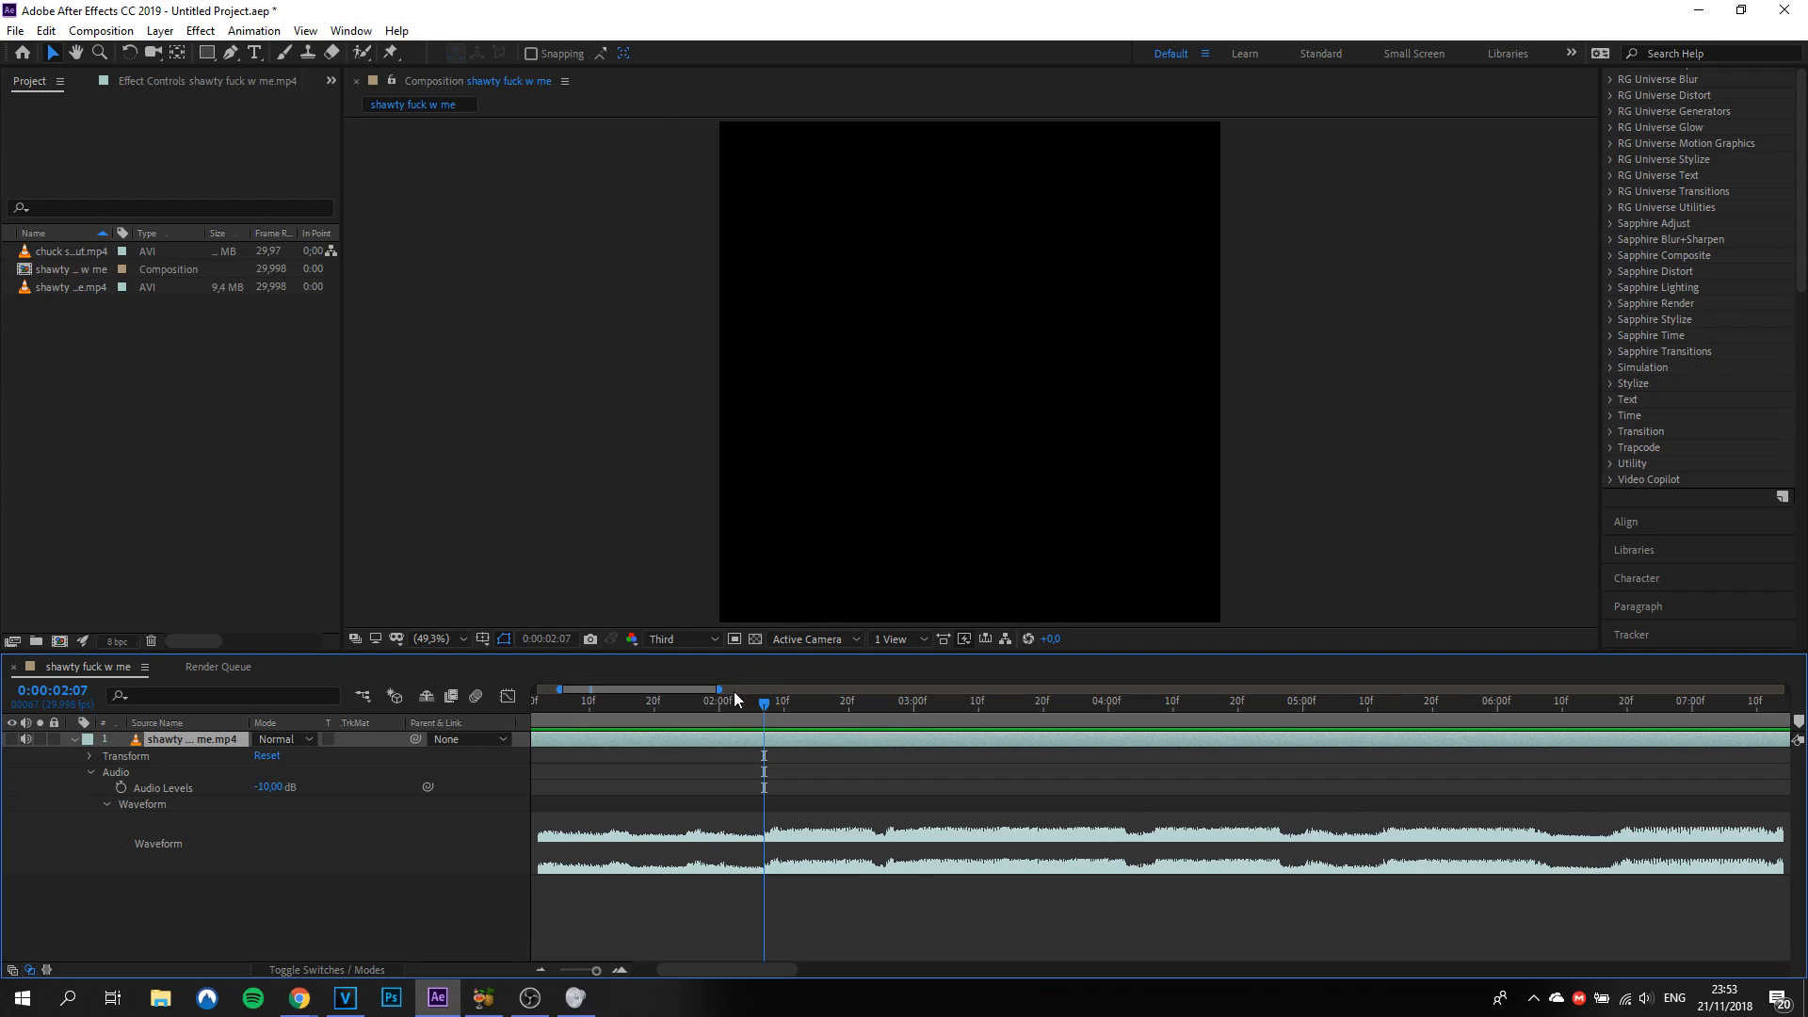
mouse_move(759, 715)
mouse_down()
mouse_move(784, 727)
mouse_move(767, 734)
mouse_up()
drag(749, 716, 771, 834)
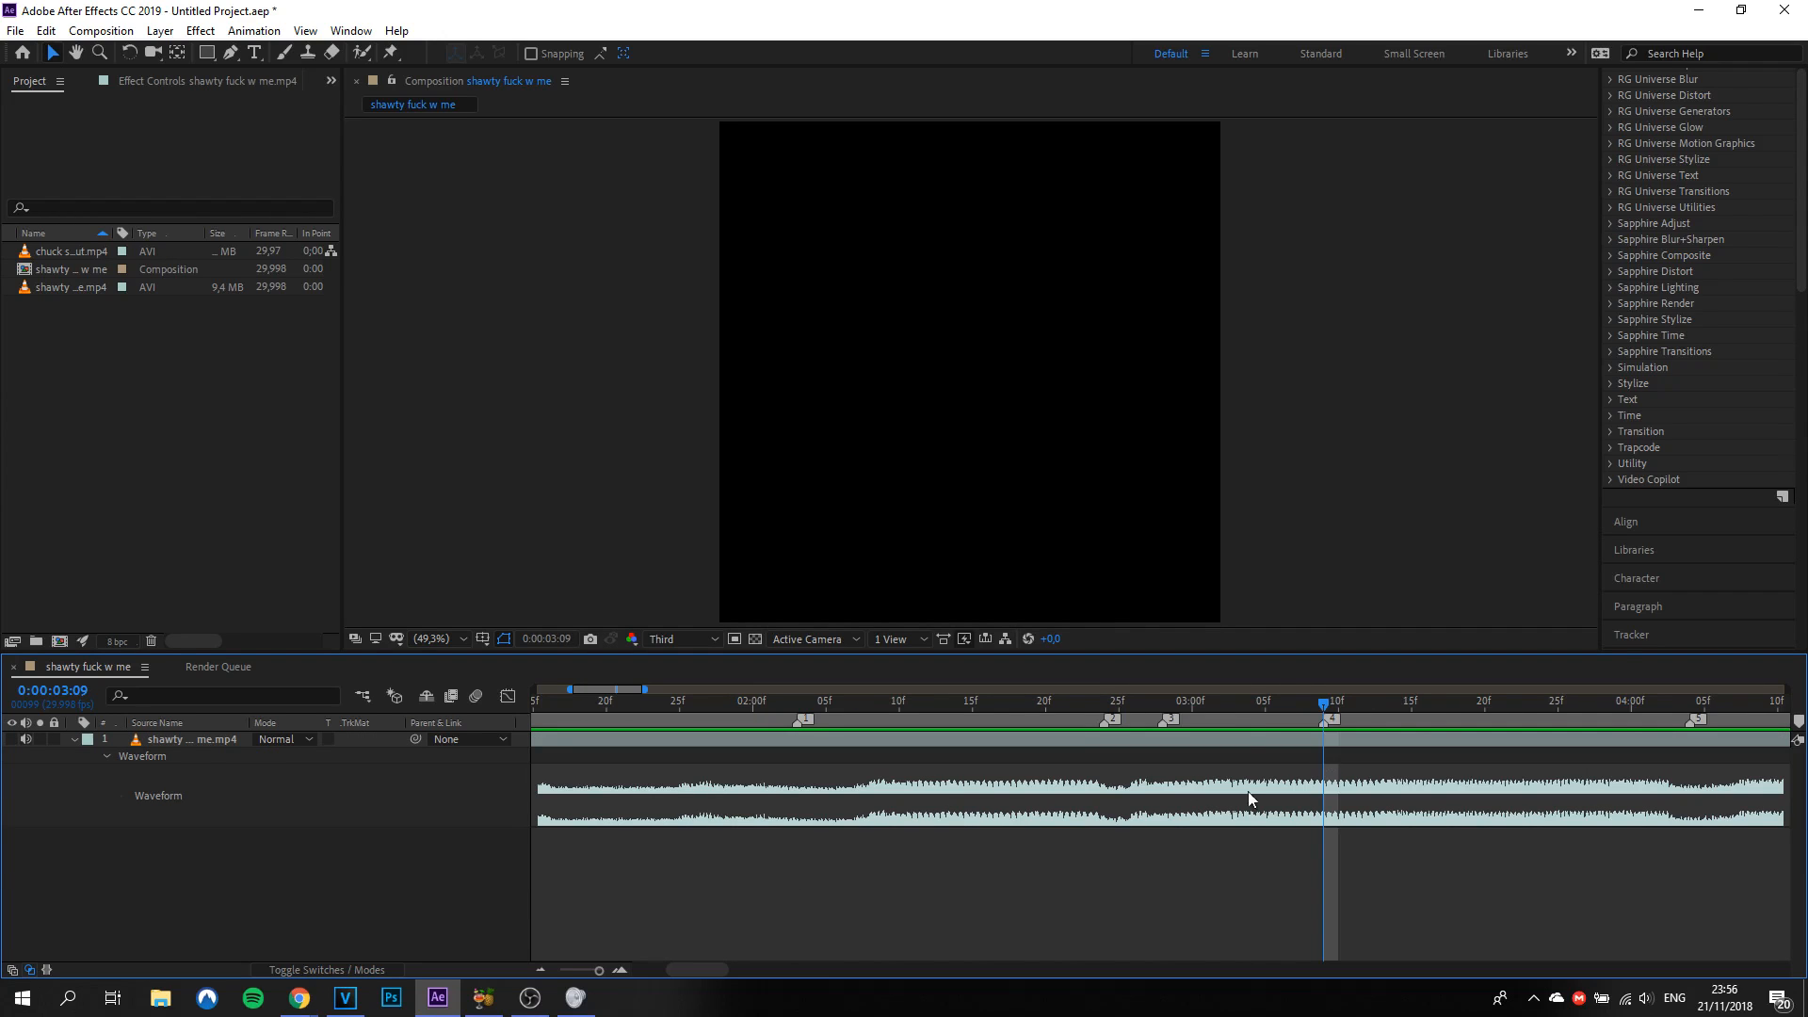
Step: Review the beat markers against the waveform around 0:00:04:04 and return to the first marker at 0:00:02:03
key(minus)
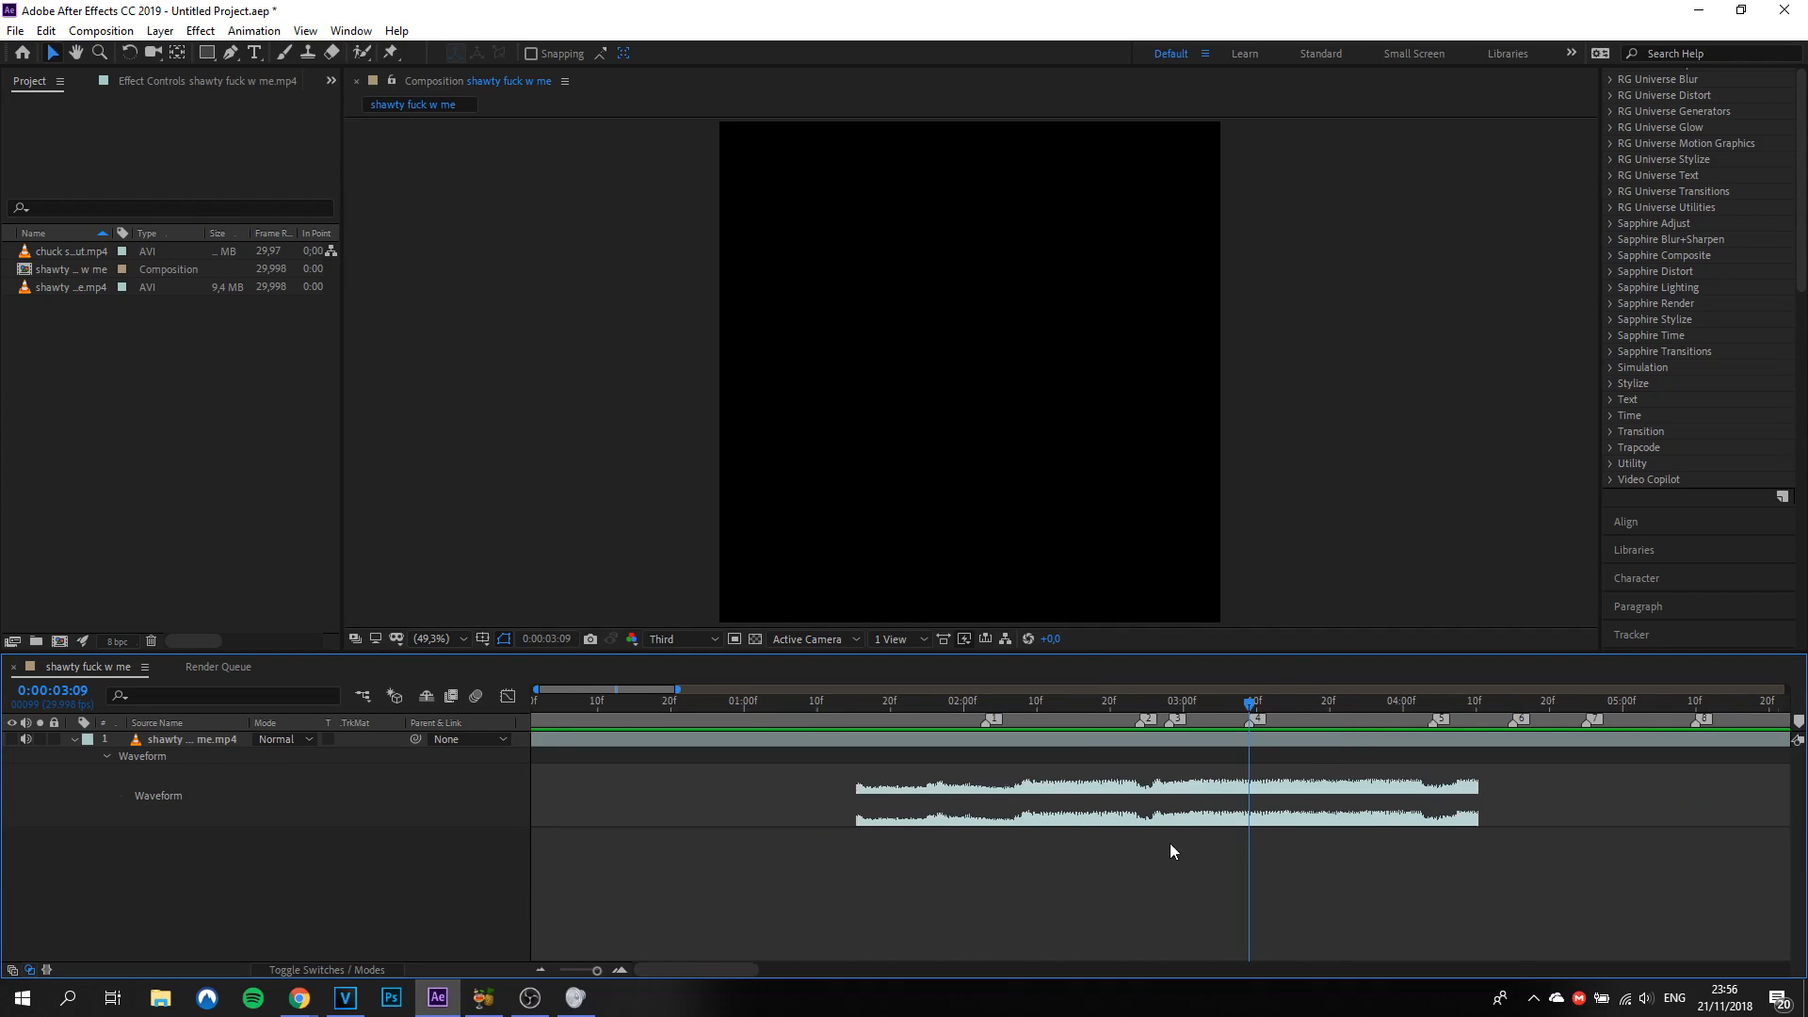
click(1433, 700)
key(equal)
key(equal)
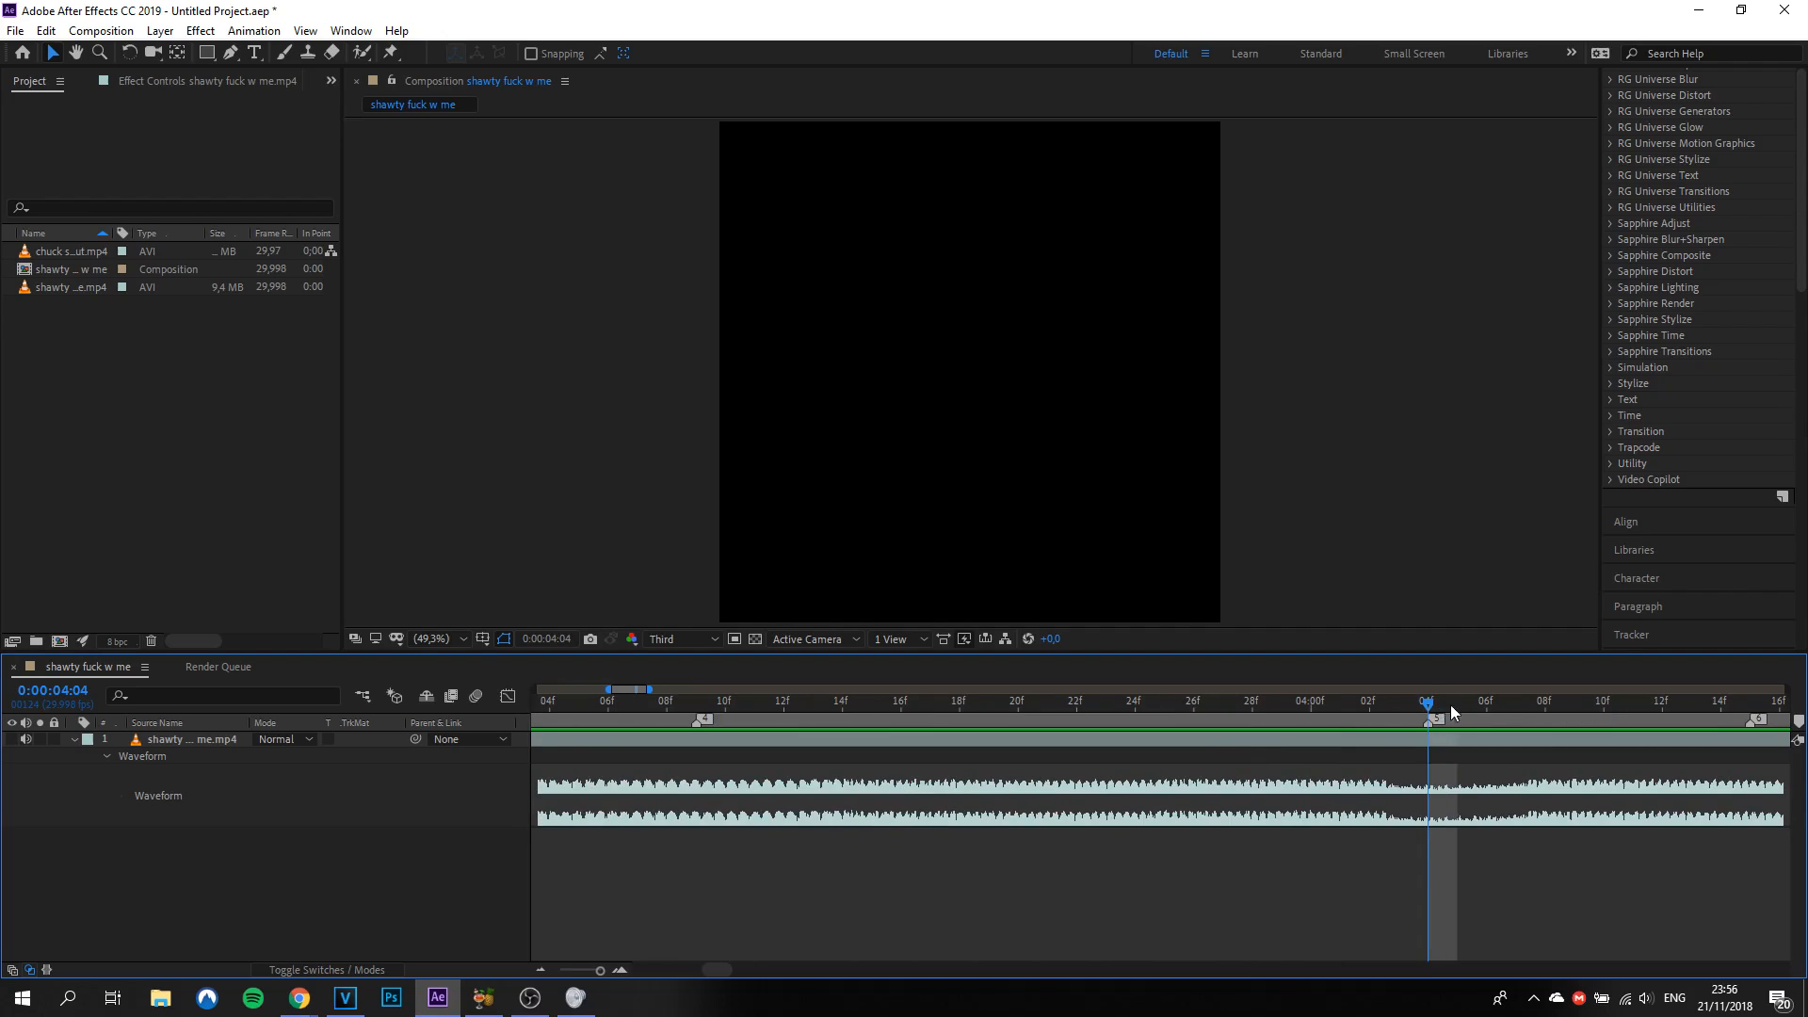
click(1520, 716)
key(minus)
mouse_move(1510, 712)
mouse_down()
mouse_move(1473, 733)
mouse_move(1467, 715)
mouse_up()
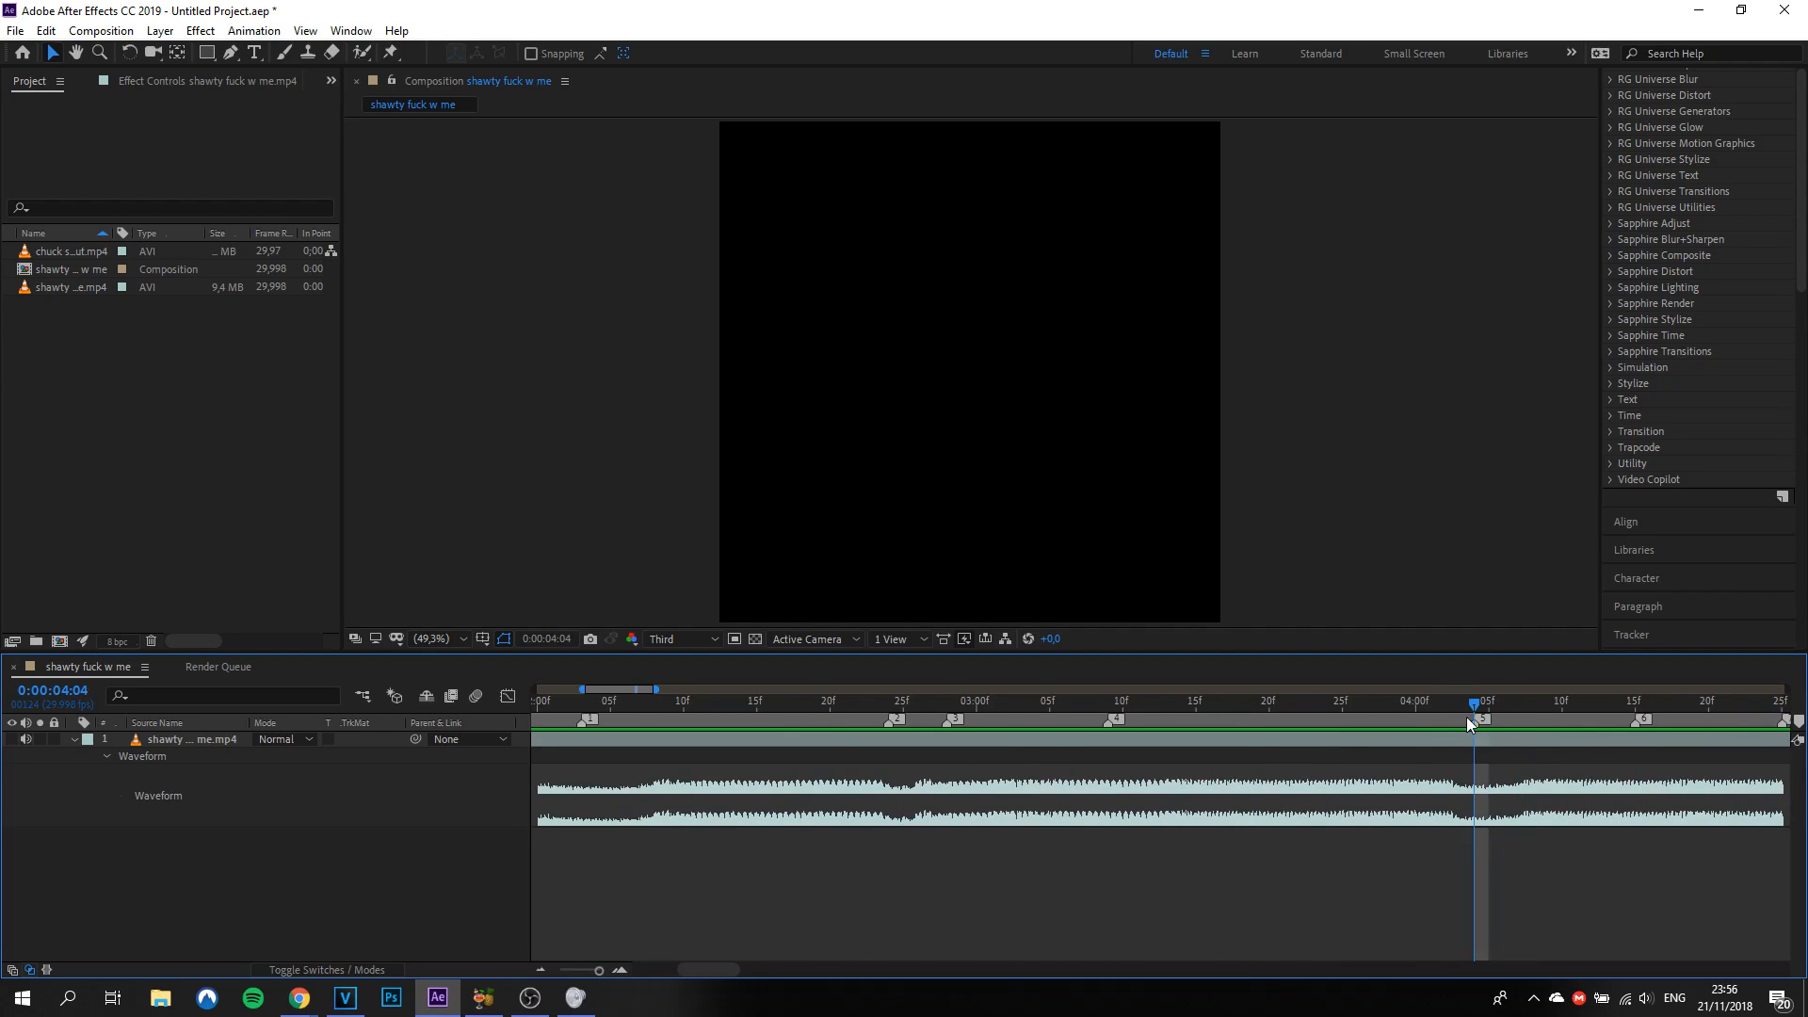
key(minus)
key(minus)
click(759, 708)
key(equal)
Step: Create a new composition from the chuck scenes velo tut.mp4 footage
click(65, 181)
click(72, 250)
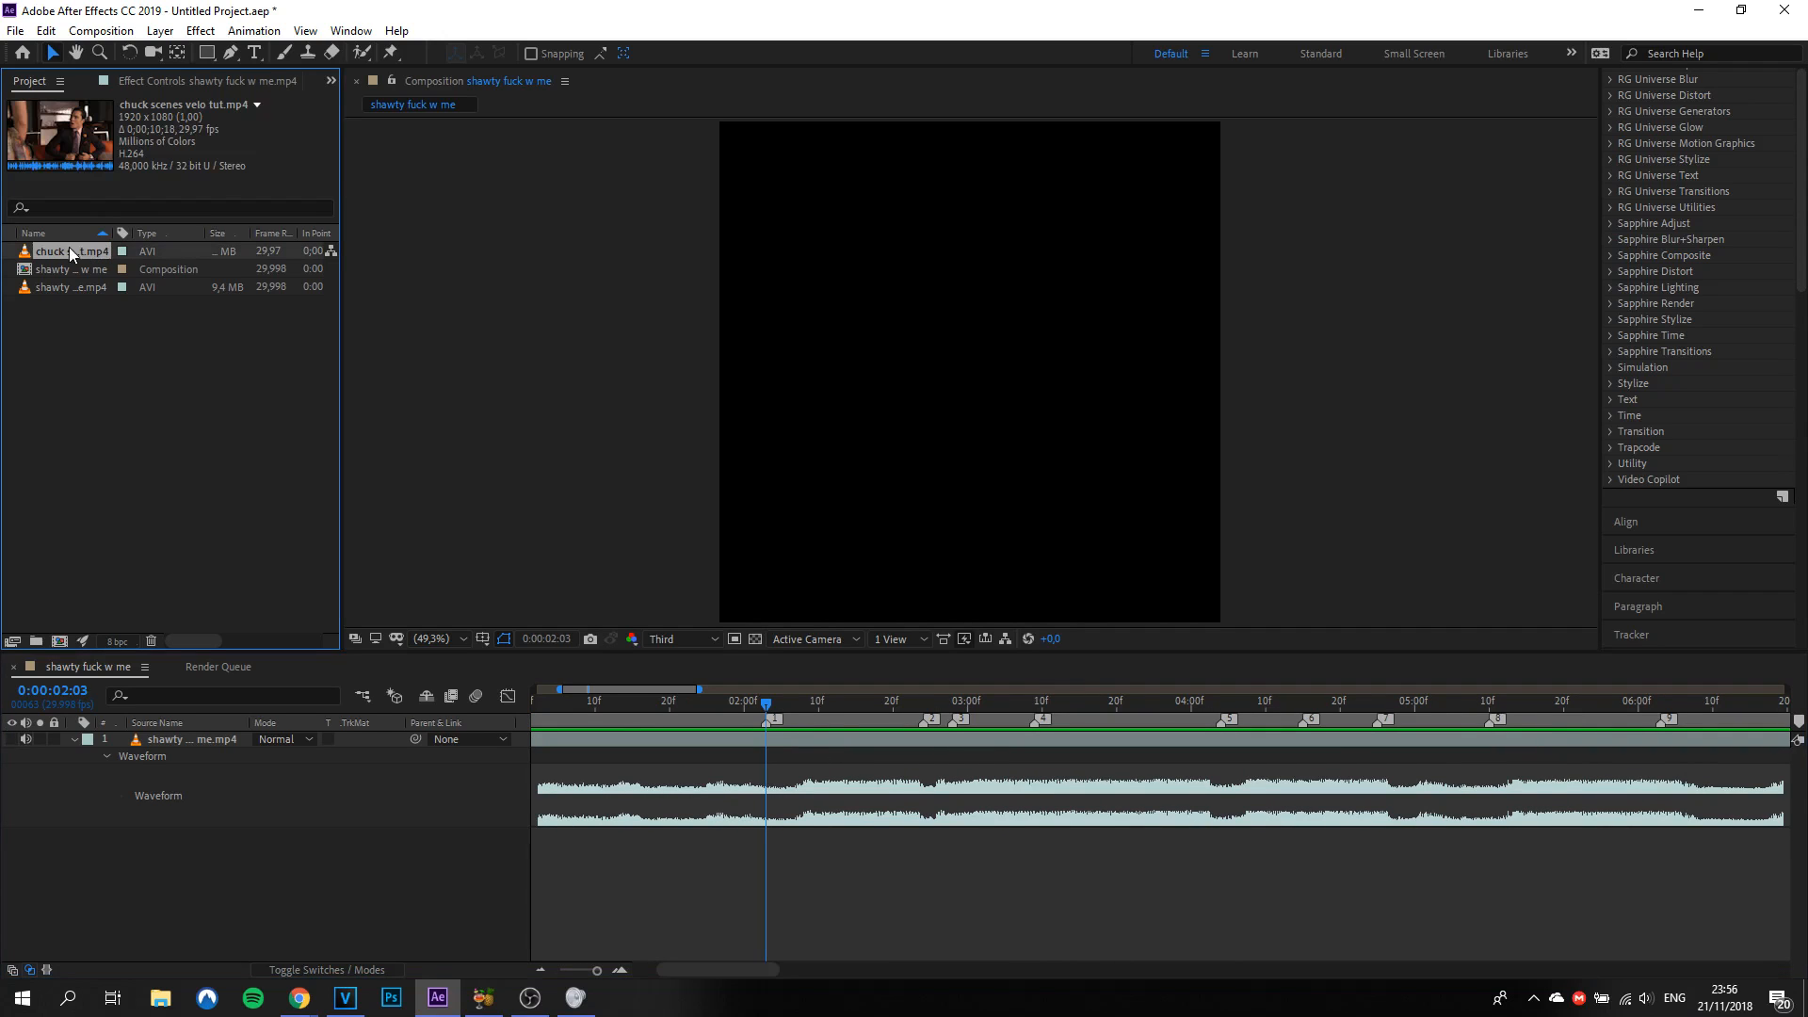
drag(84, 270, 68, 629)
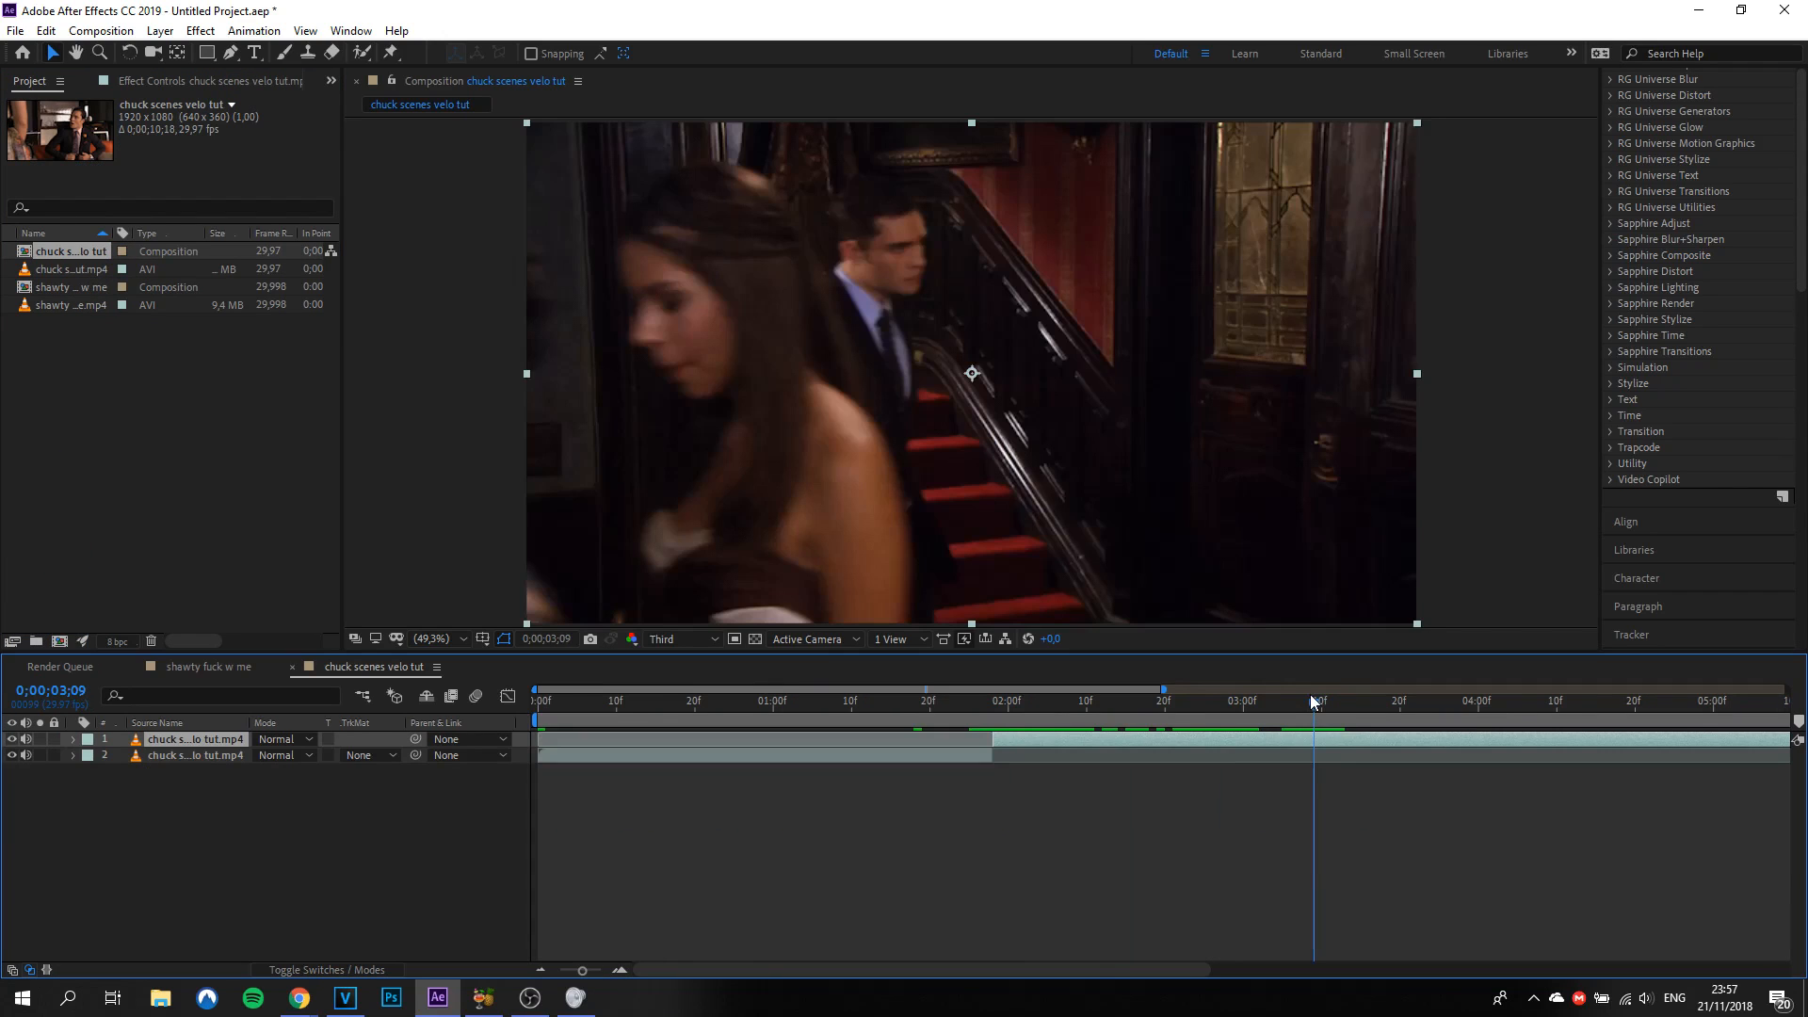
Step: Split the topmost scene clip at 0;00;03;09 and scrub through the footage after the cut
key(ctrl+shift+d)
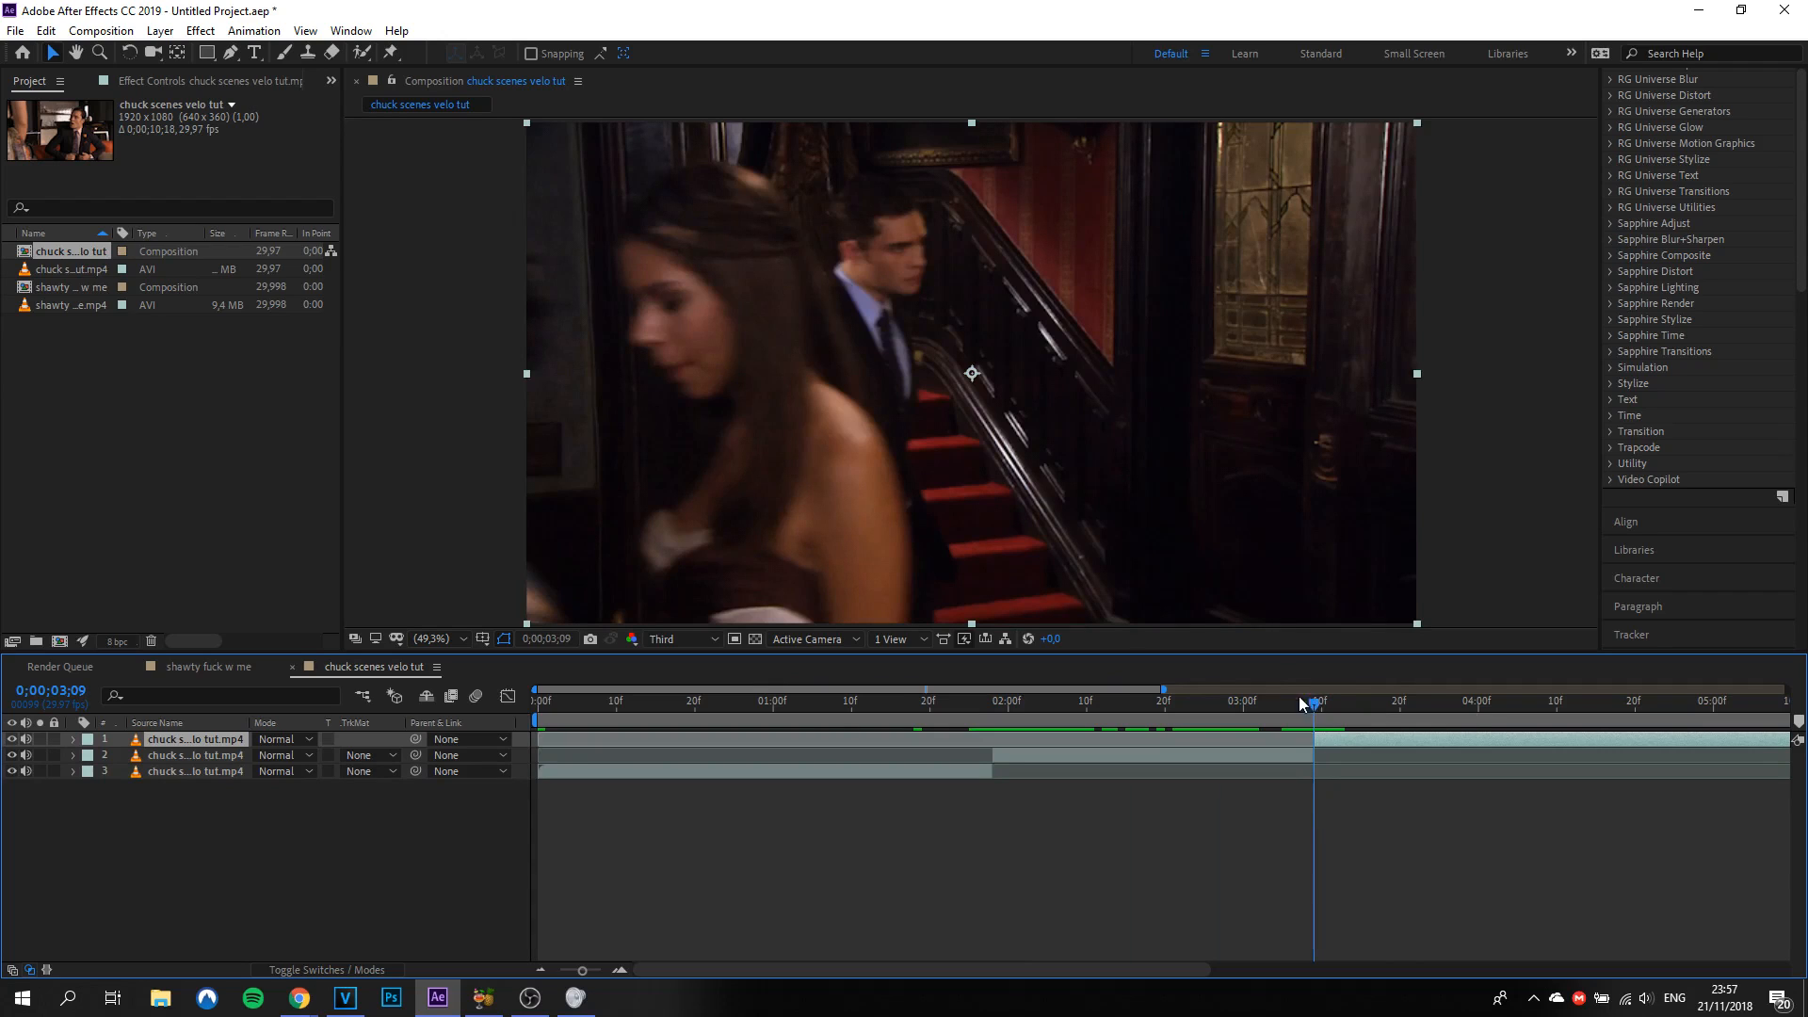
key(minus)
key(minus)
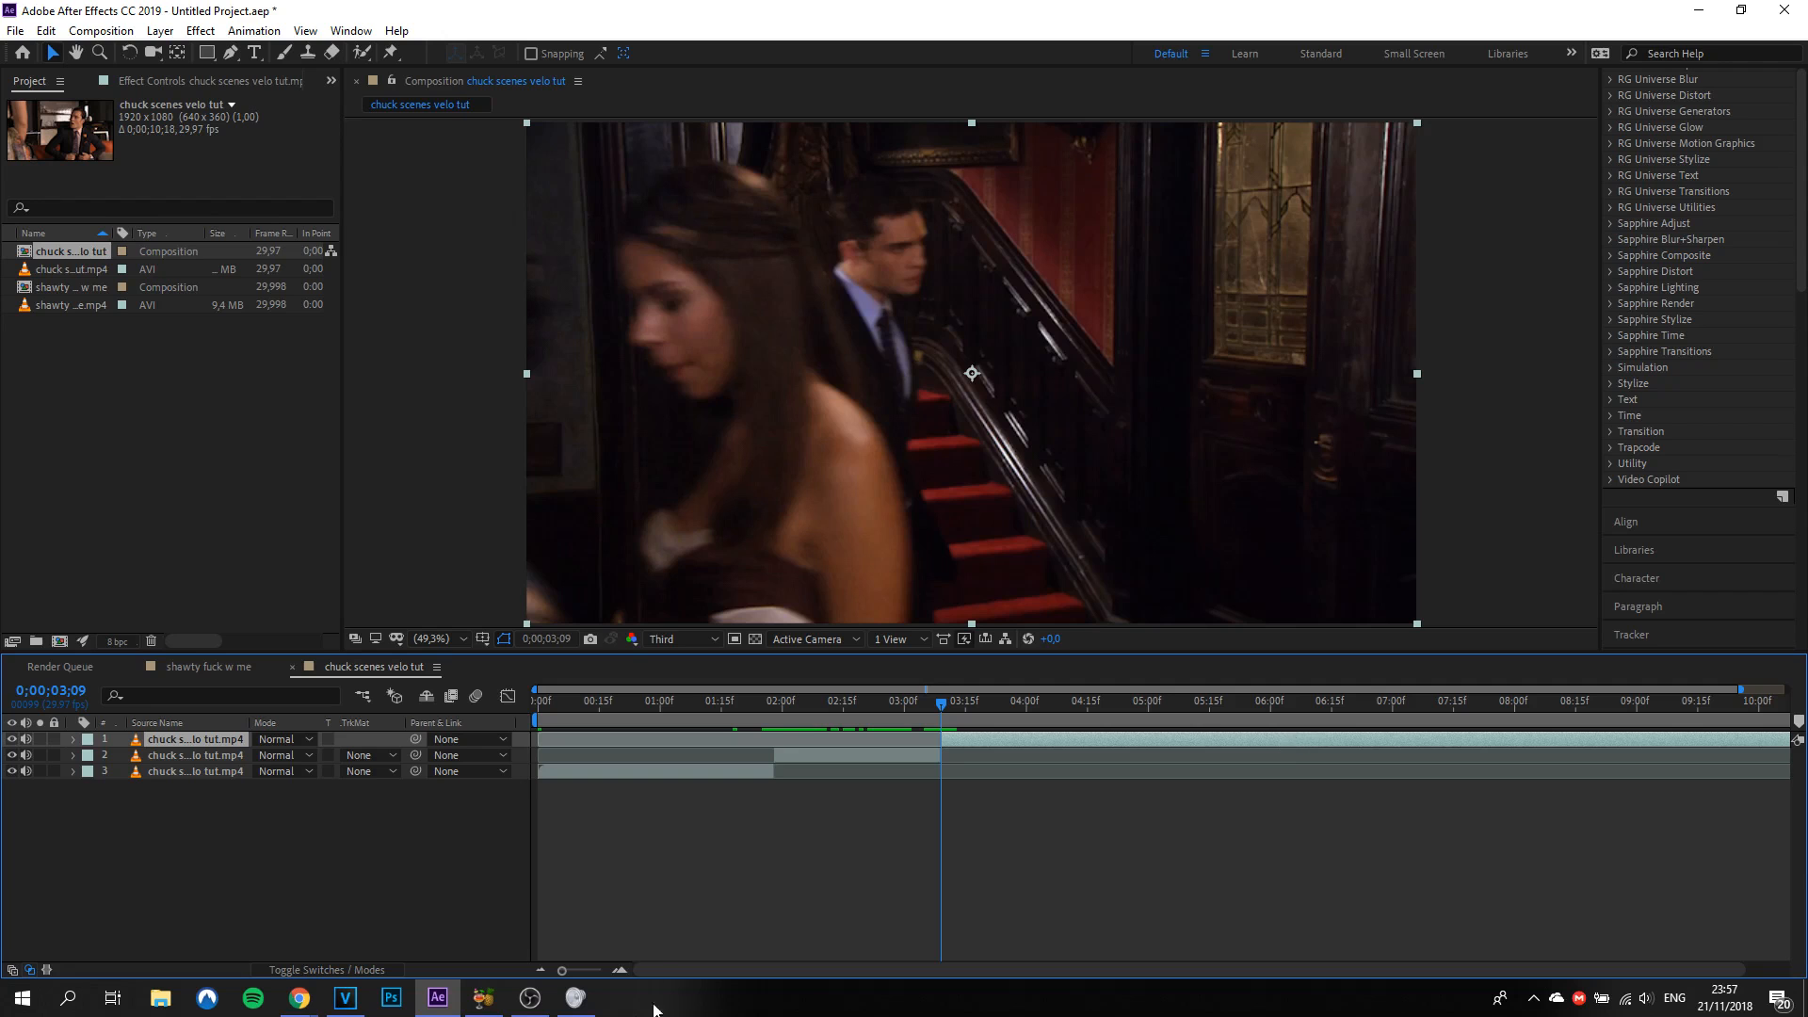
key(equal)
drag(864, 728, 1139, 785)
key(minus)
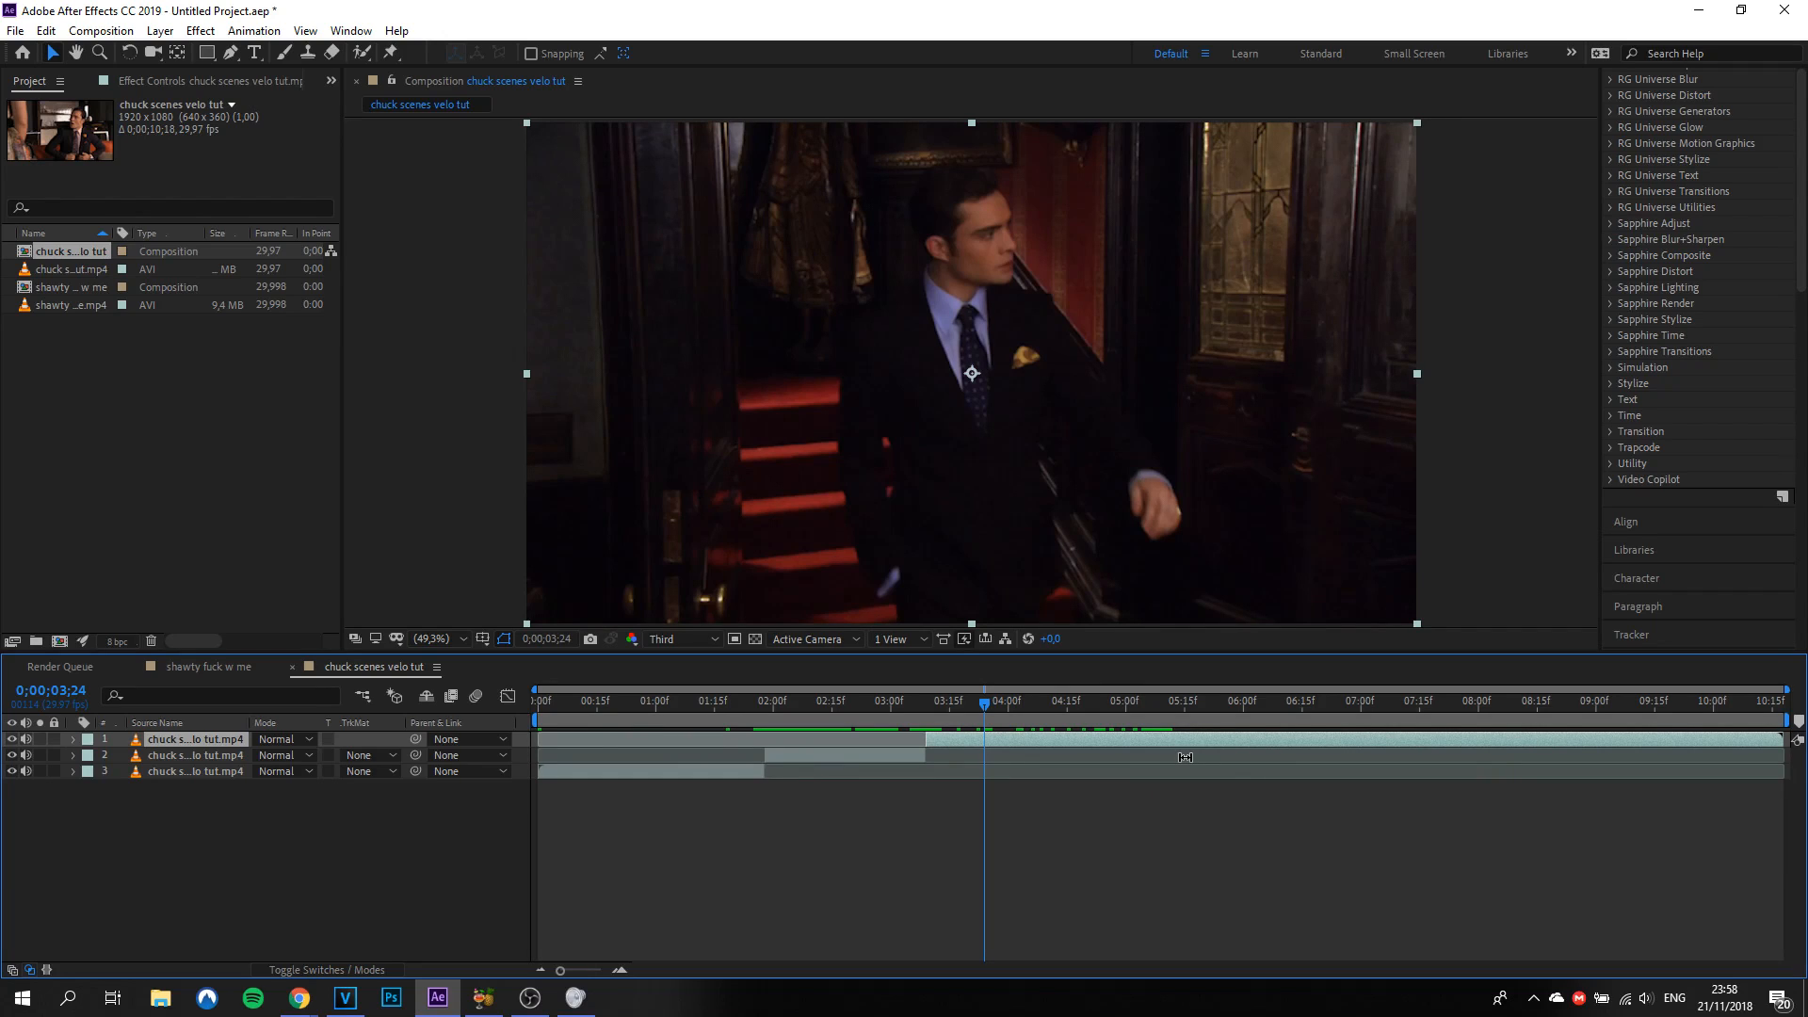
Step: Move the middle scene clip to the composition's start and place a copy in the song composition at 0:00:00:00
drag(793, 756, 452, 734)
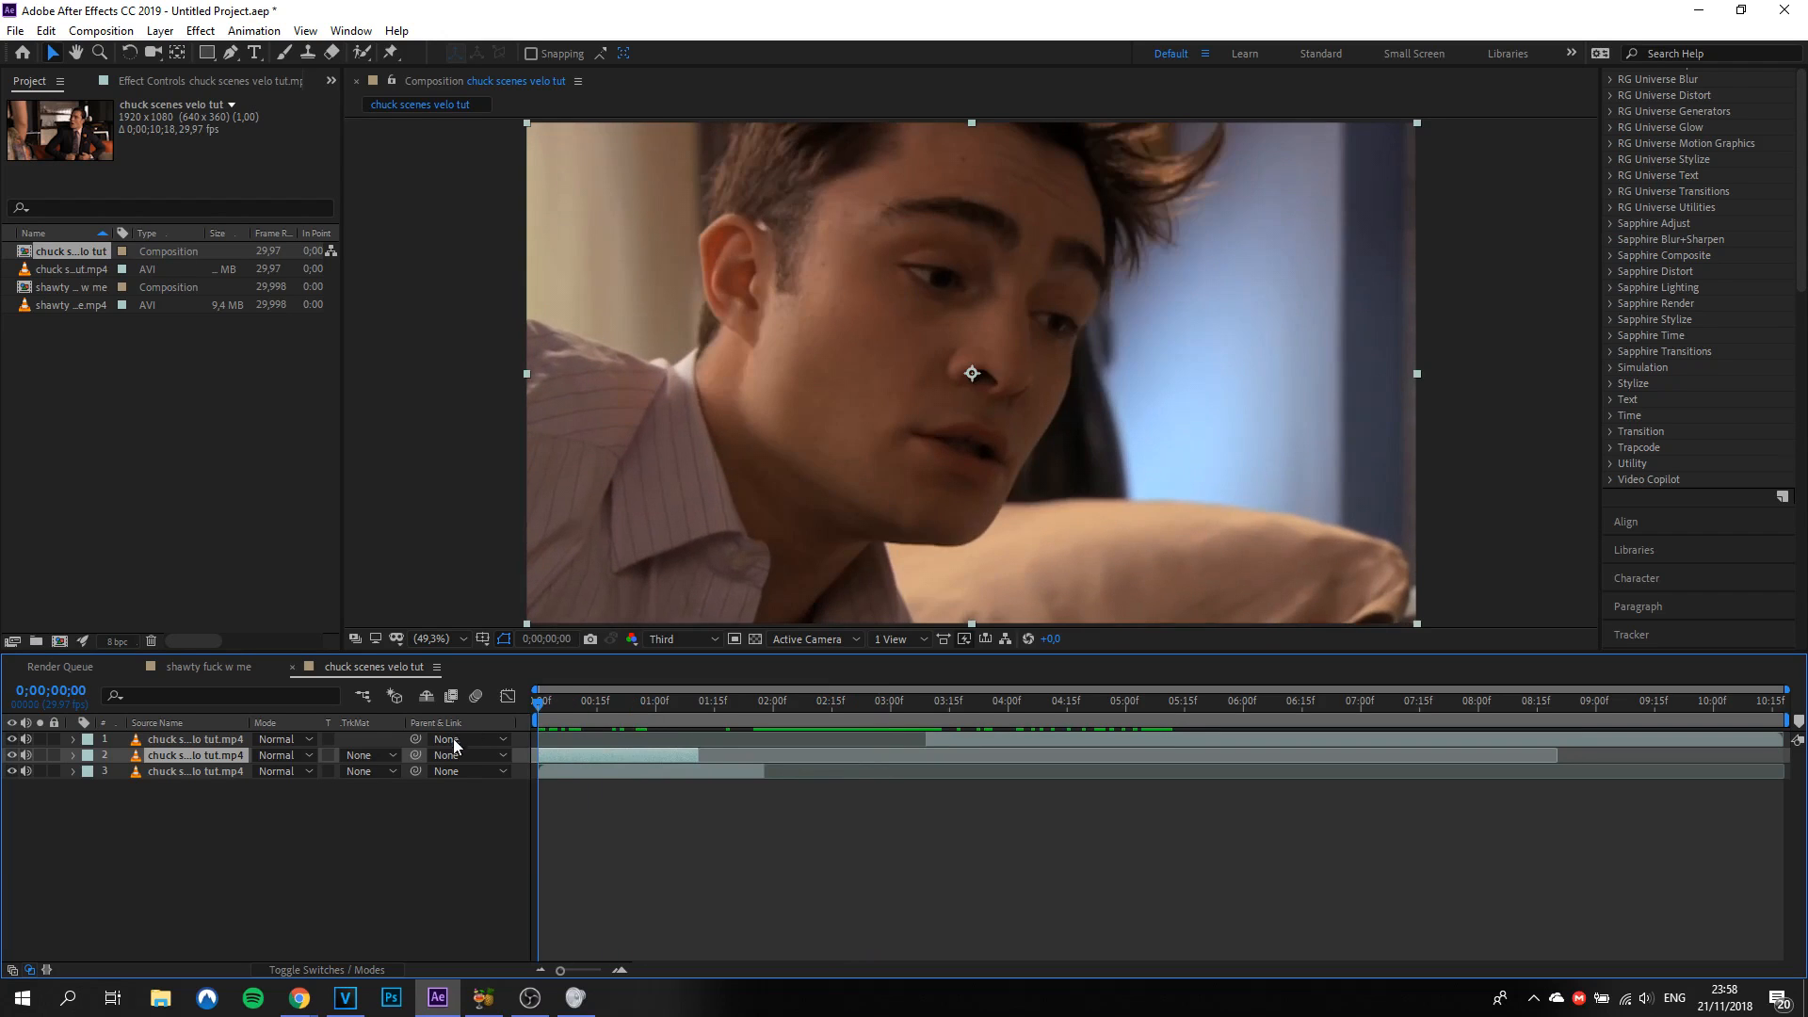
click(218, 666)
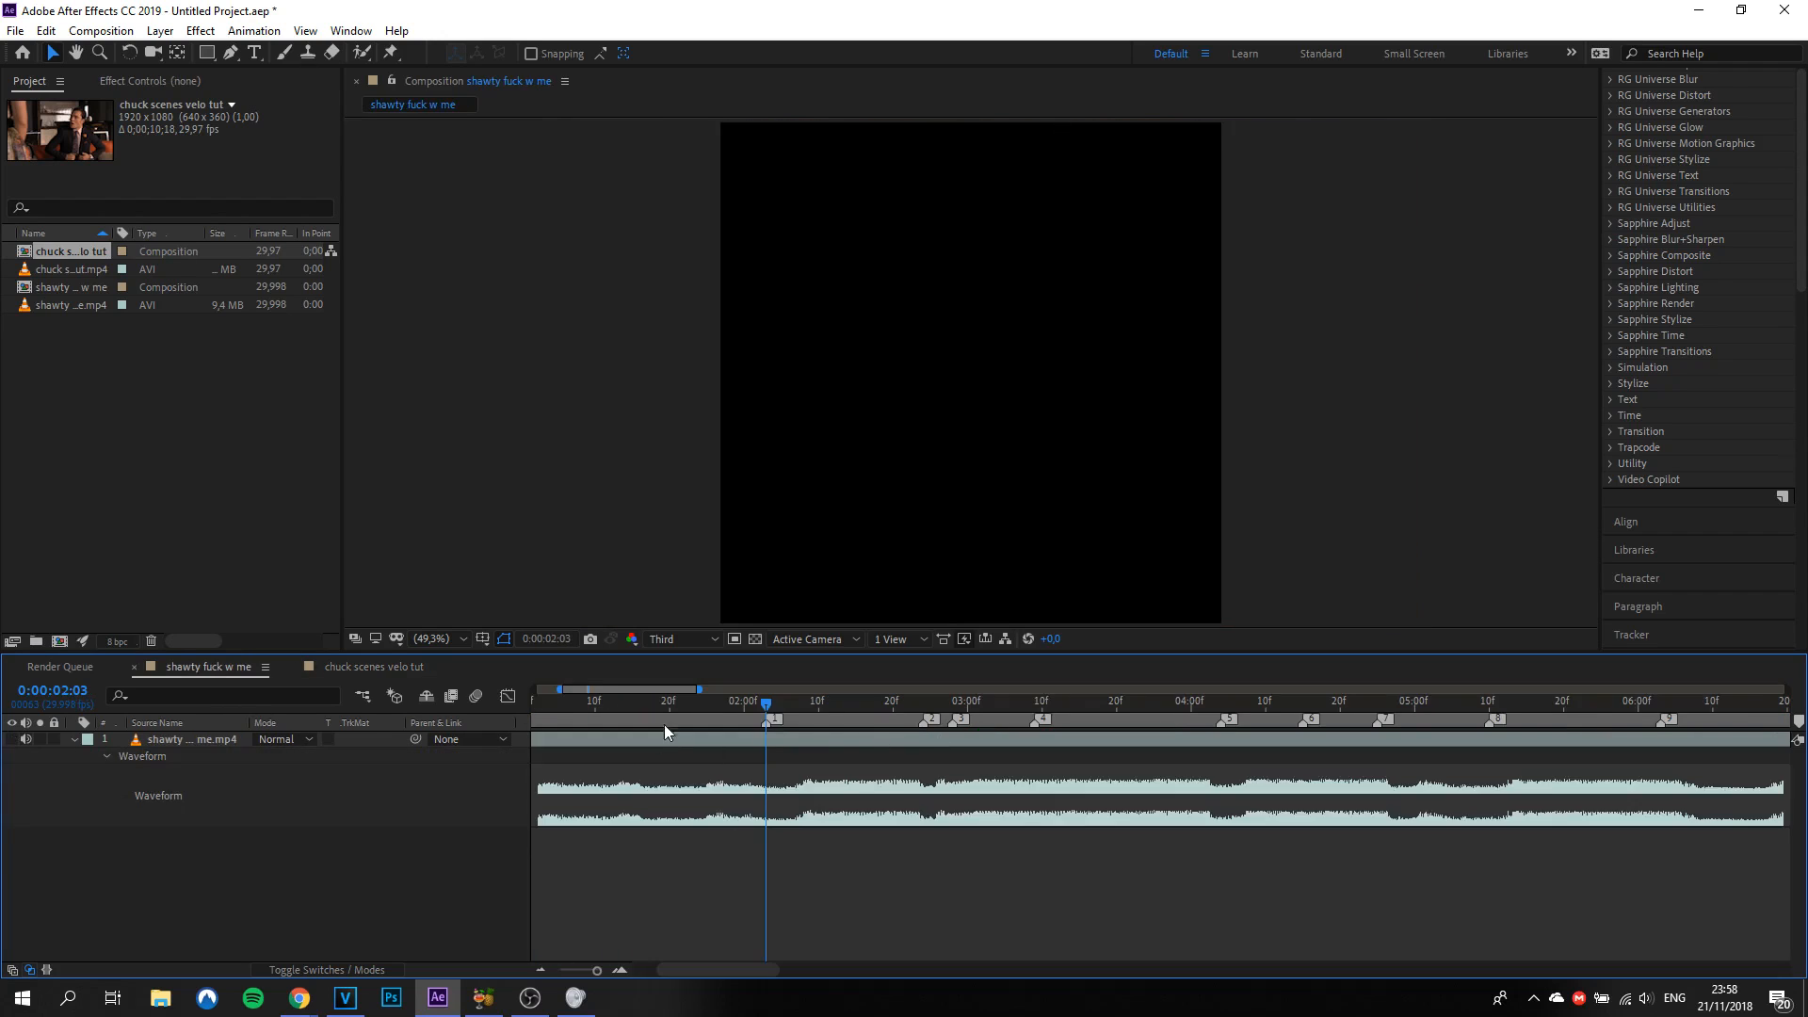
key(ctrl+v)
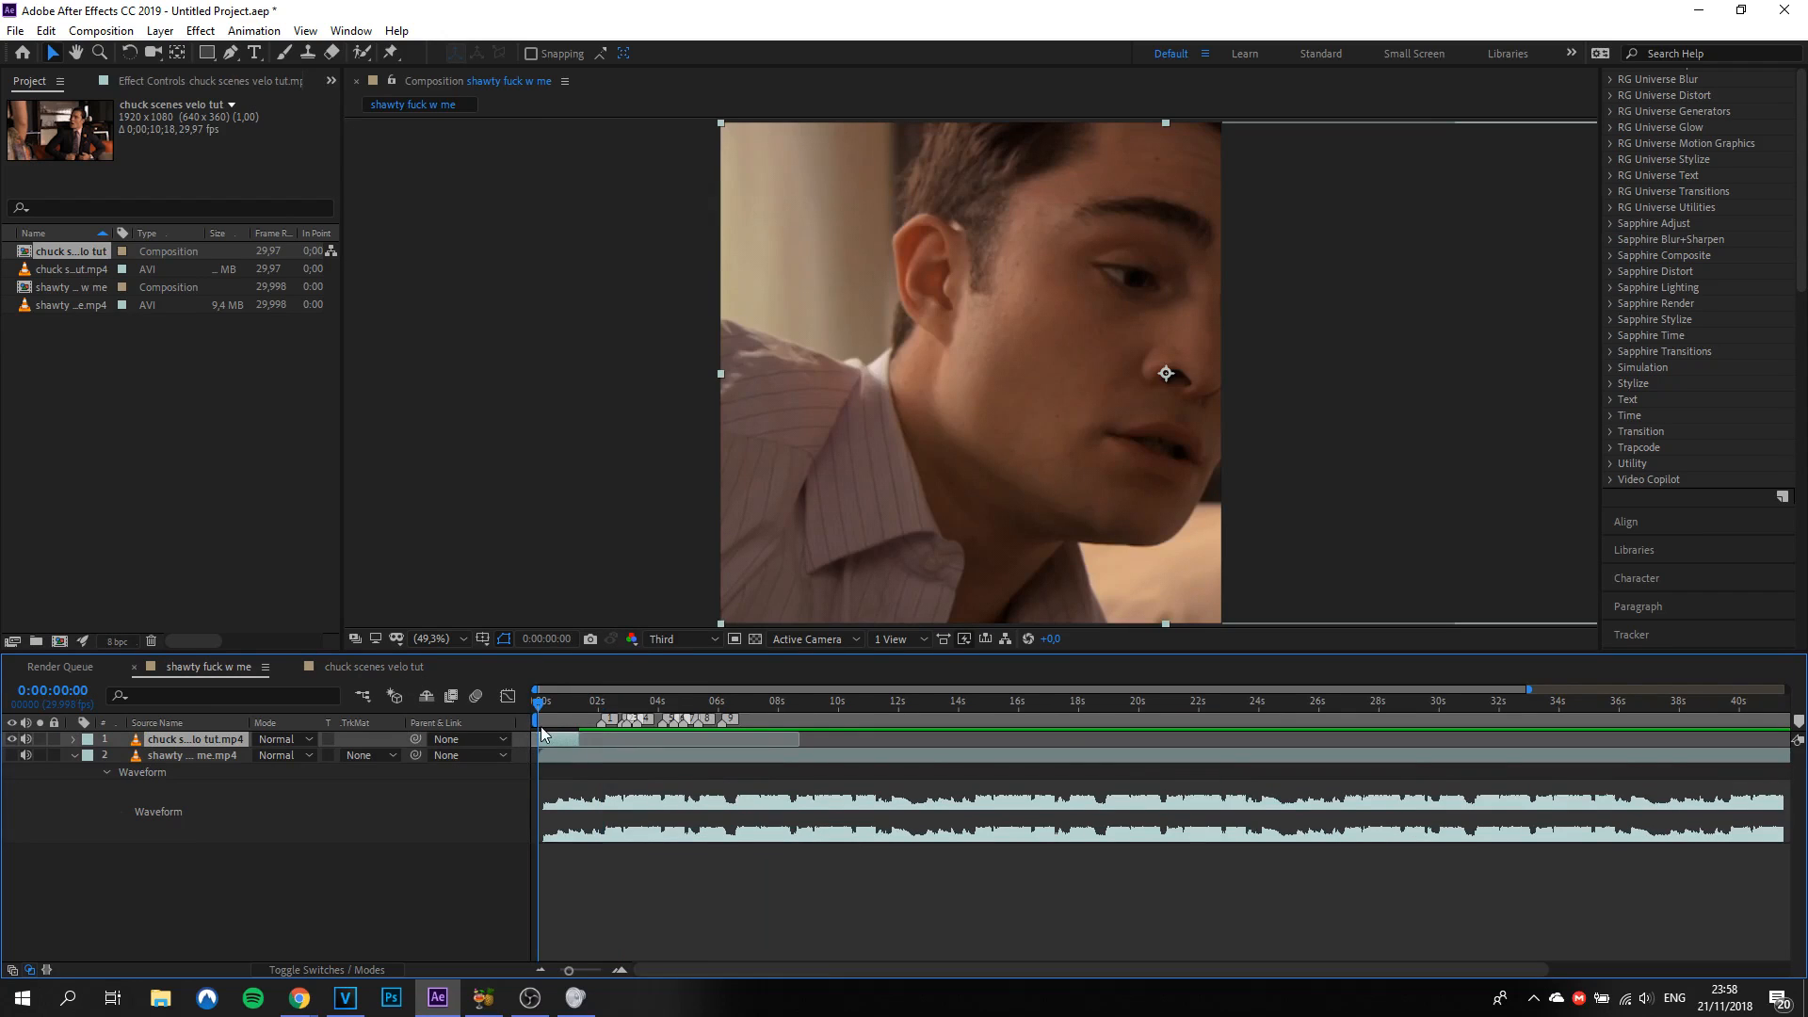
key(=)
key(=)
drag(591, 704, 363, 727)
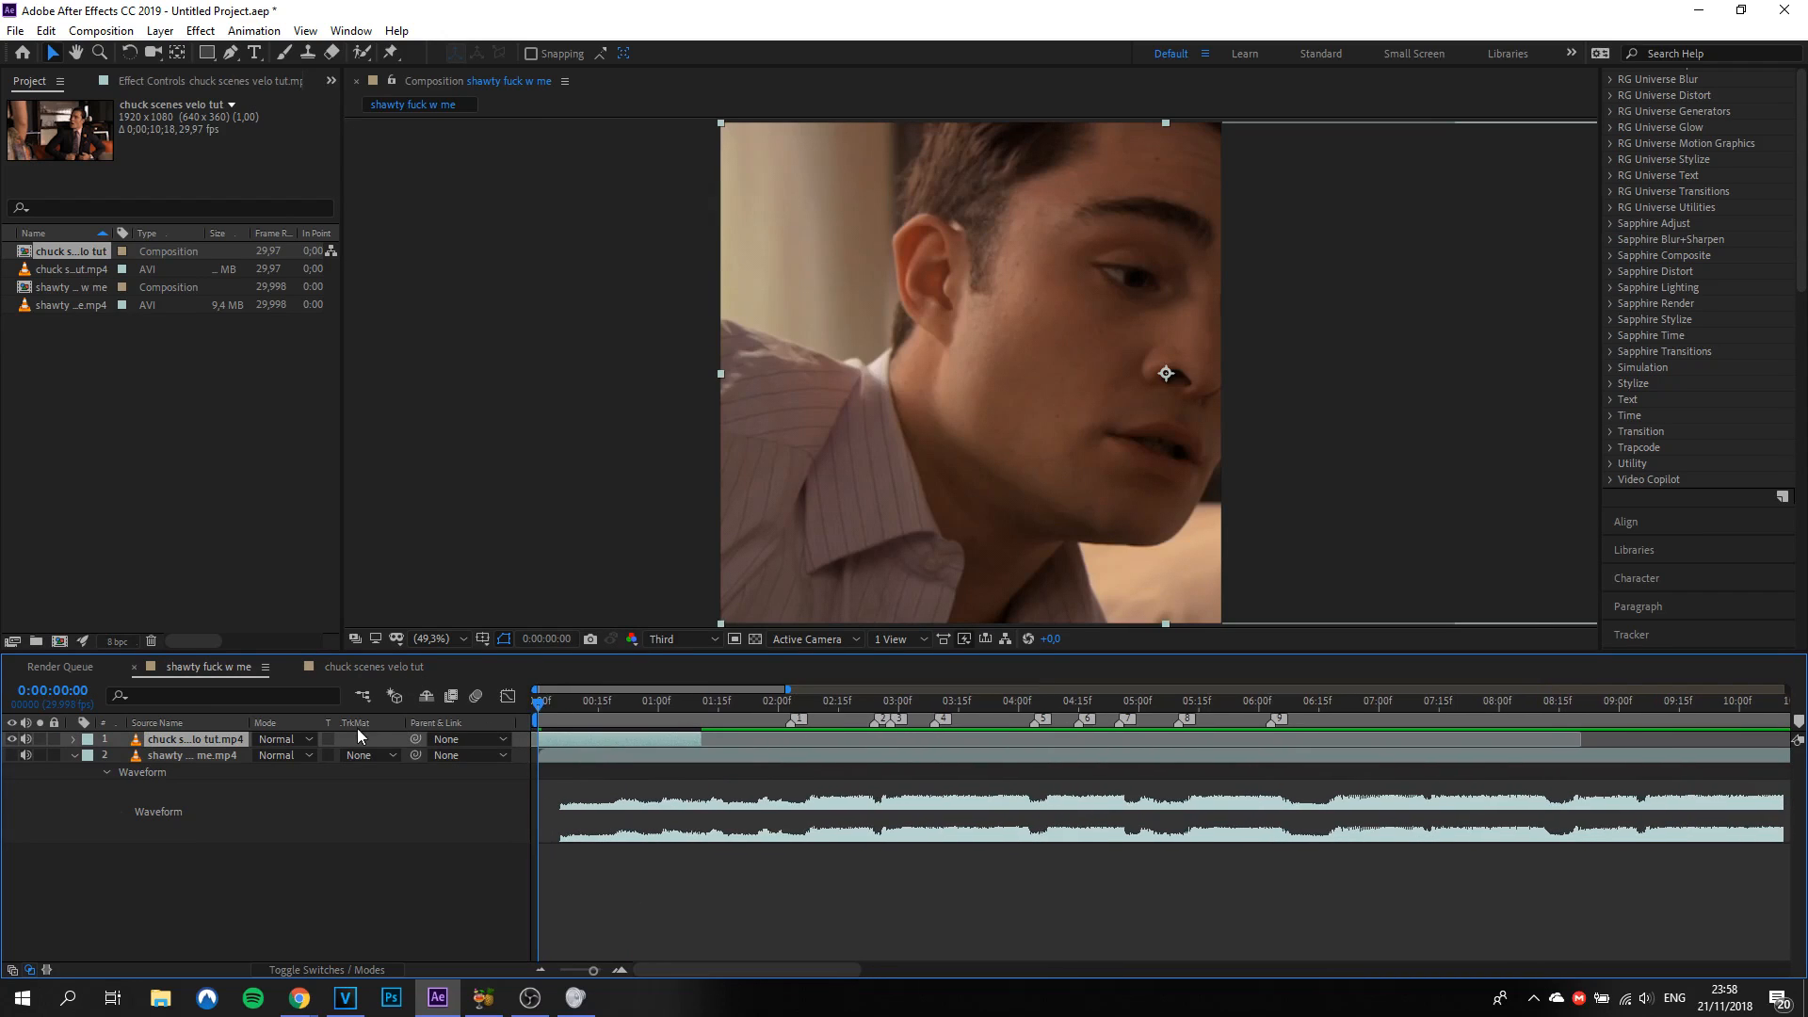
Step: Preview the pasted clip and reposition it horizontally to frame the face, with its position at 612, 540
key(space)
key(space)
key(p)
drag(266, 755, 129, 772)
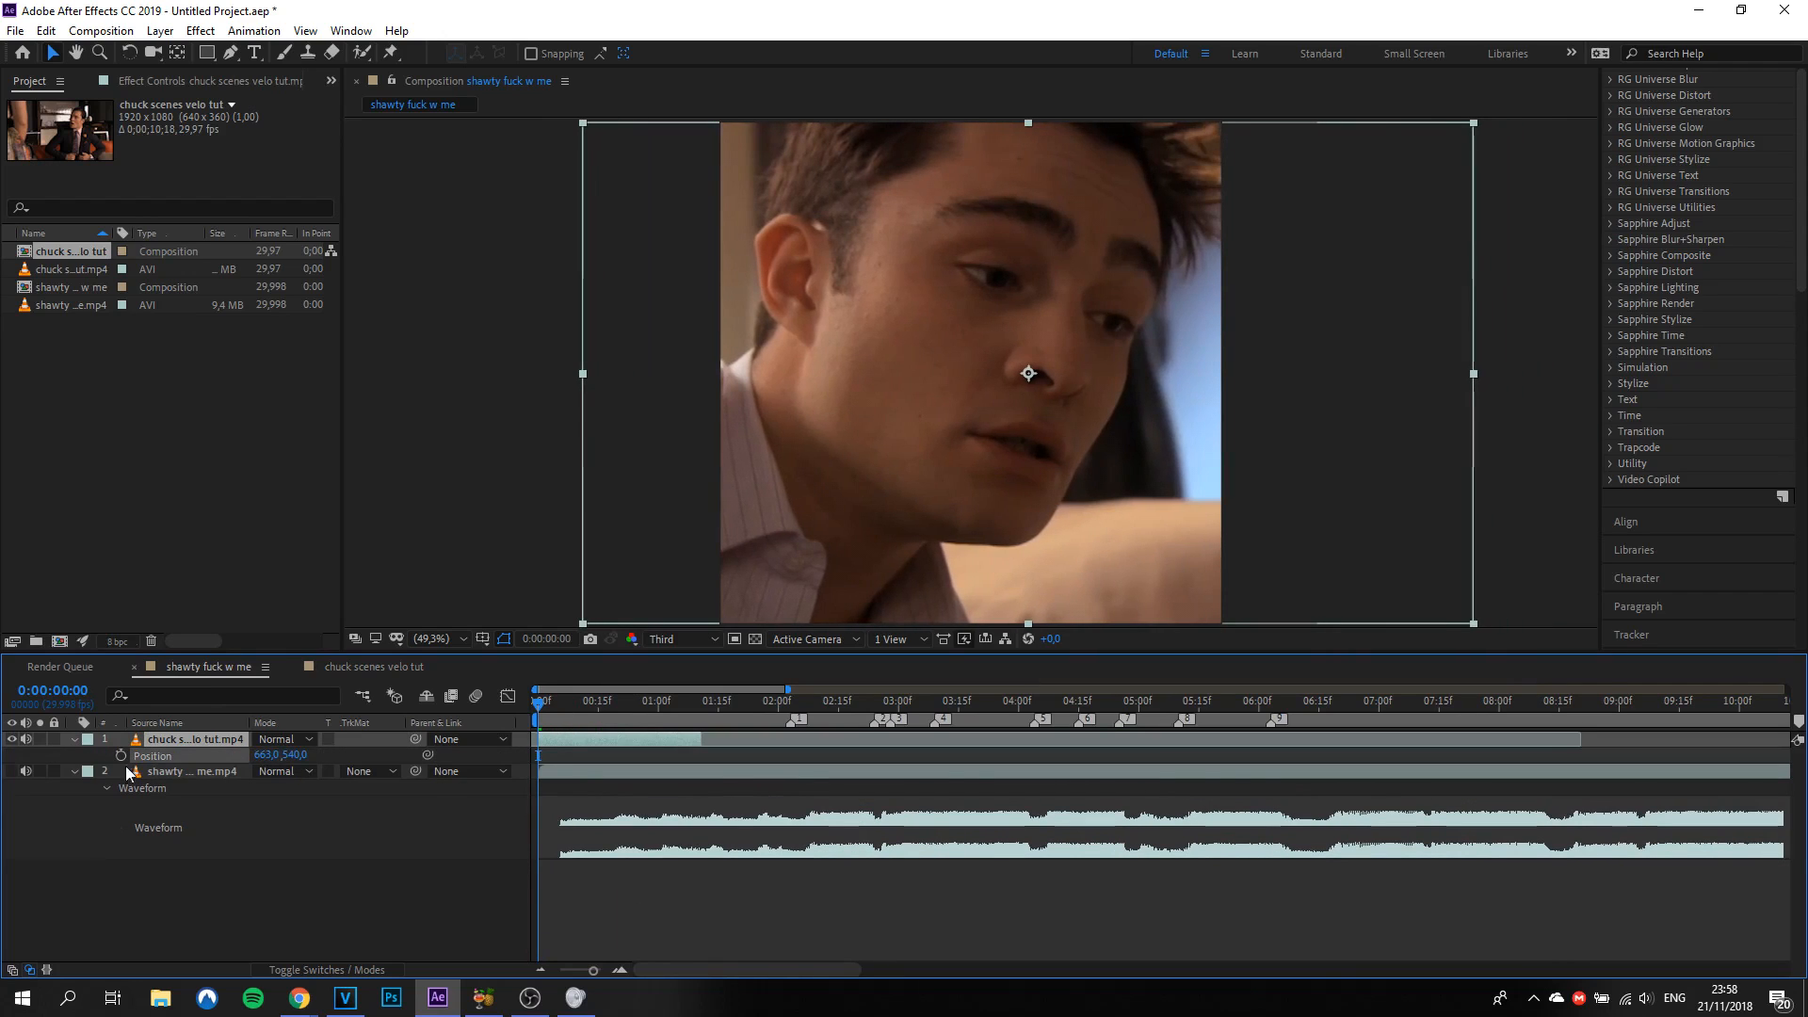
click(307, 819)
drag(554, 721, 613, 723)
drag(265, 755, 217, 757)
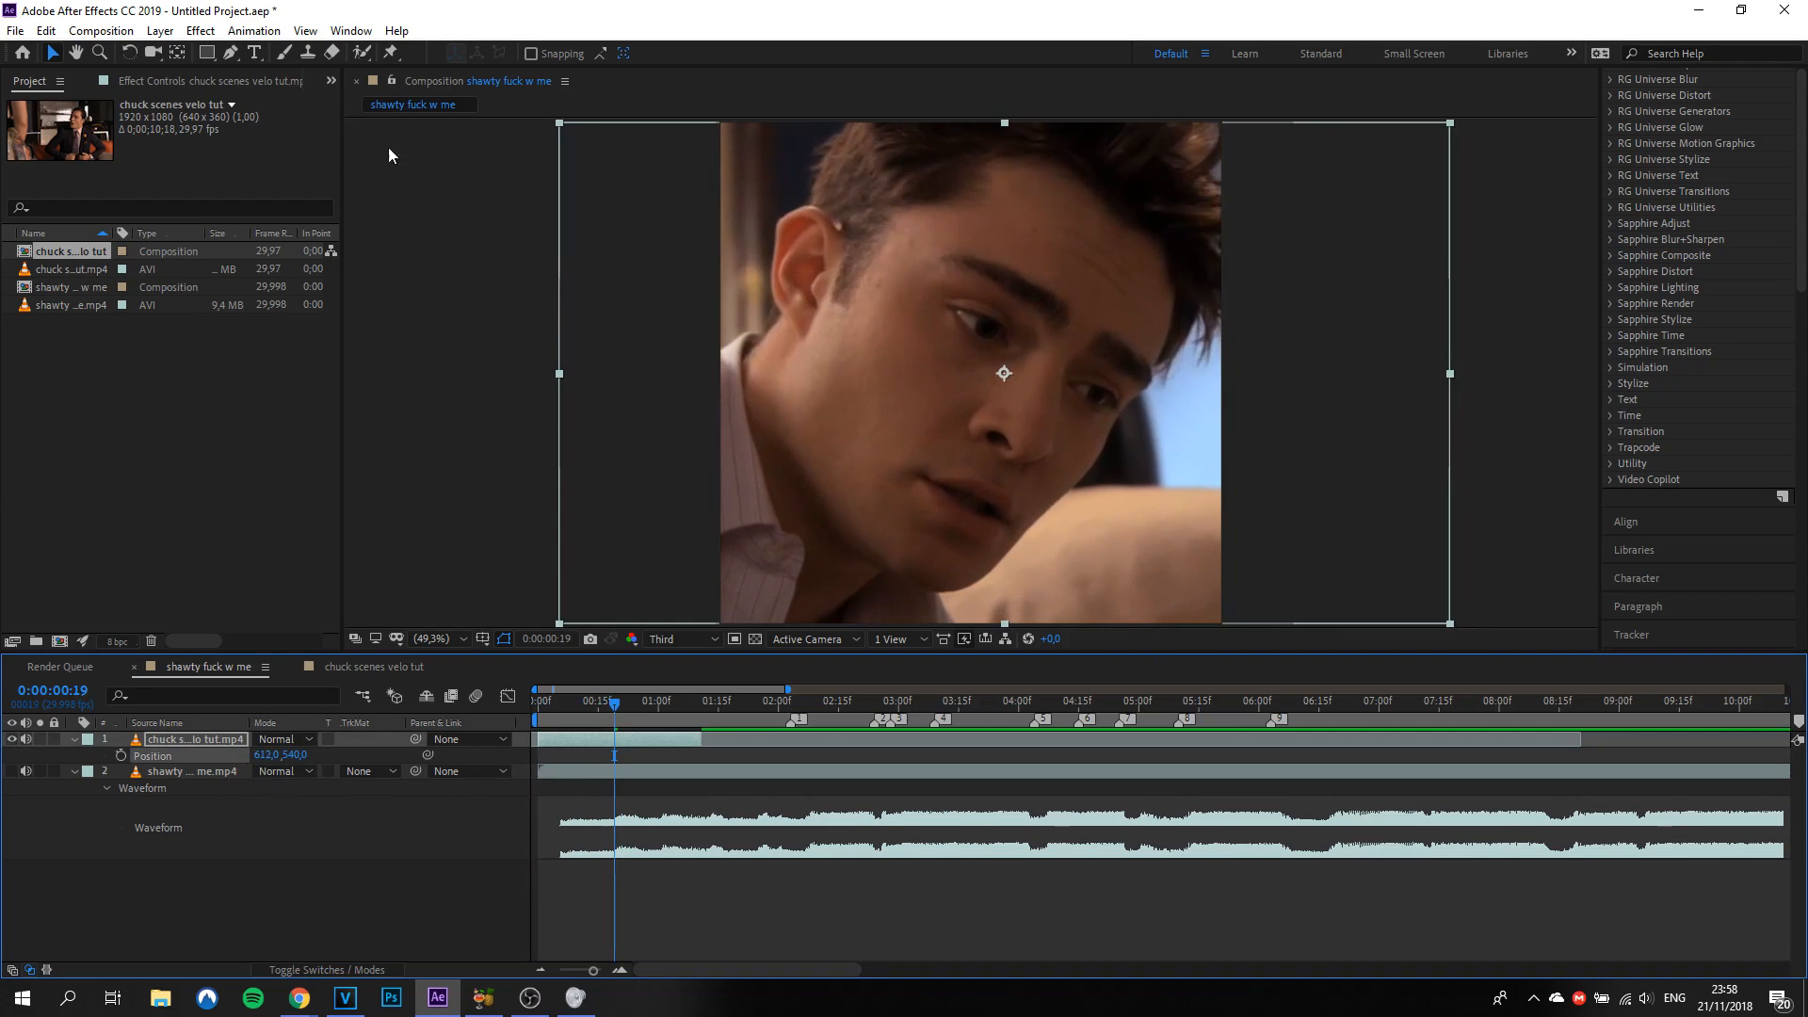
Step: Set the song composition's width to 1440 px
click(75, 34)
click(142, 99)
click(105, 35)
click(151, 80)
click(343, 413)
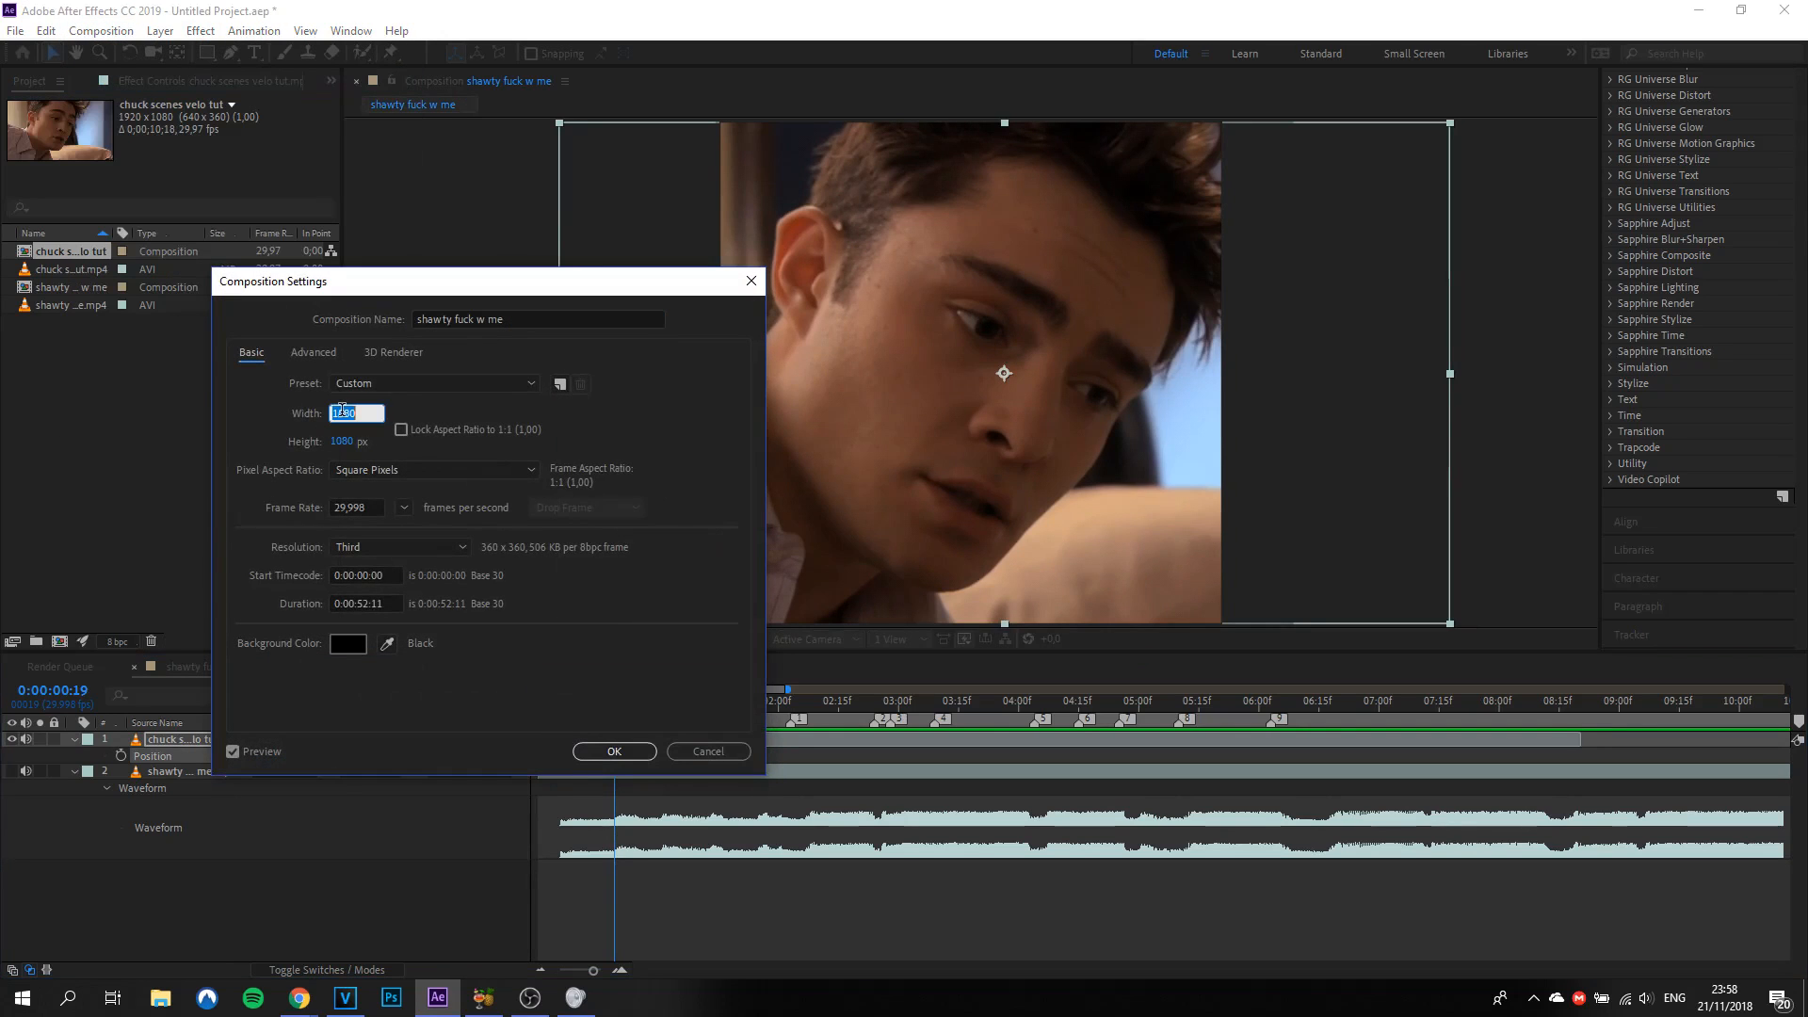
text(1440)
click(574, 743)
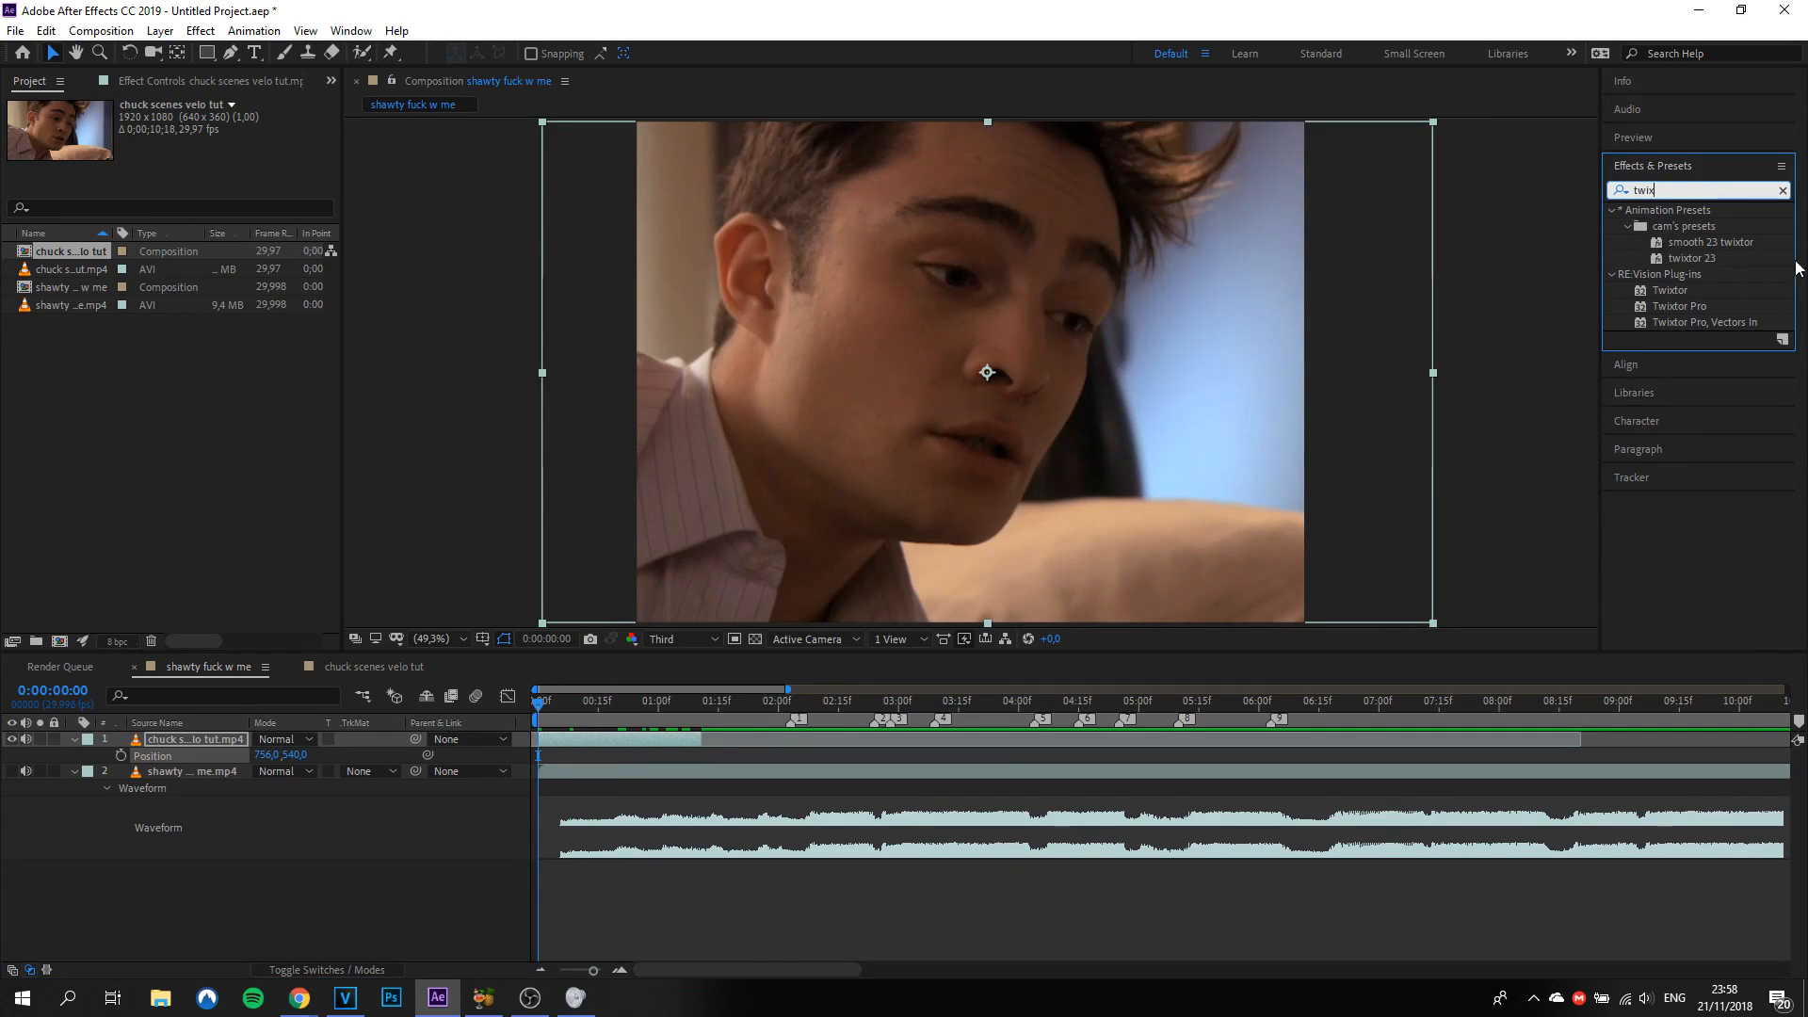
Step: Apply the Twixtor Pro effect to the scene clip
mouse_move(540, 721)
mouse_down()
mouse_move(611, 732)
mouse_move(540, 732)
mouse_up()
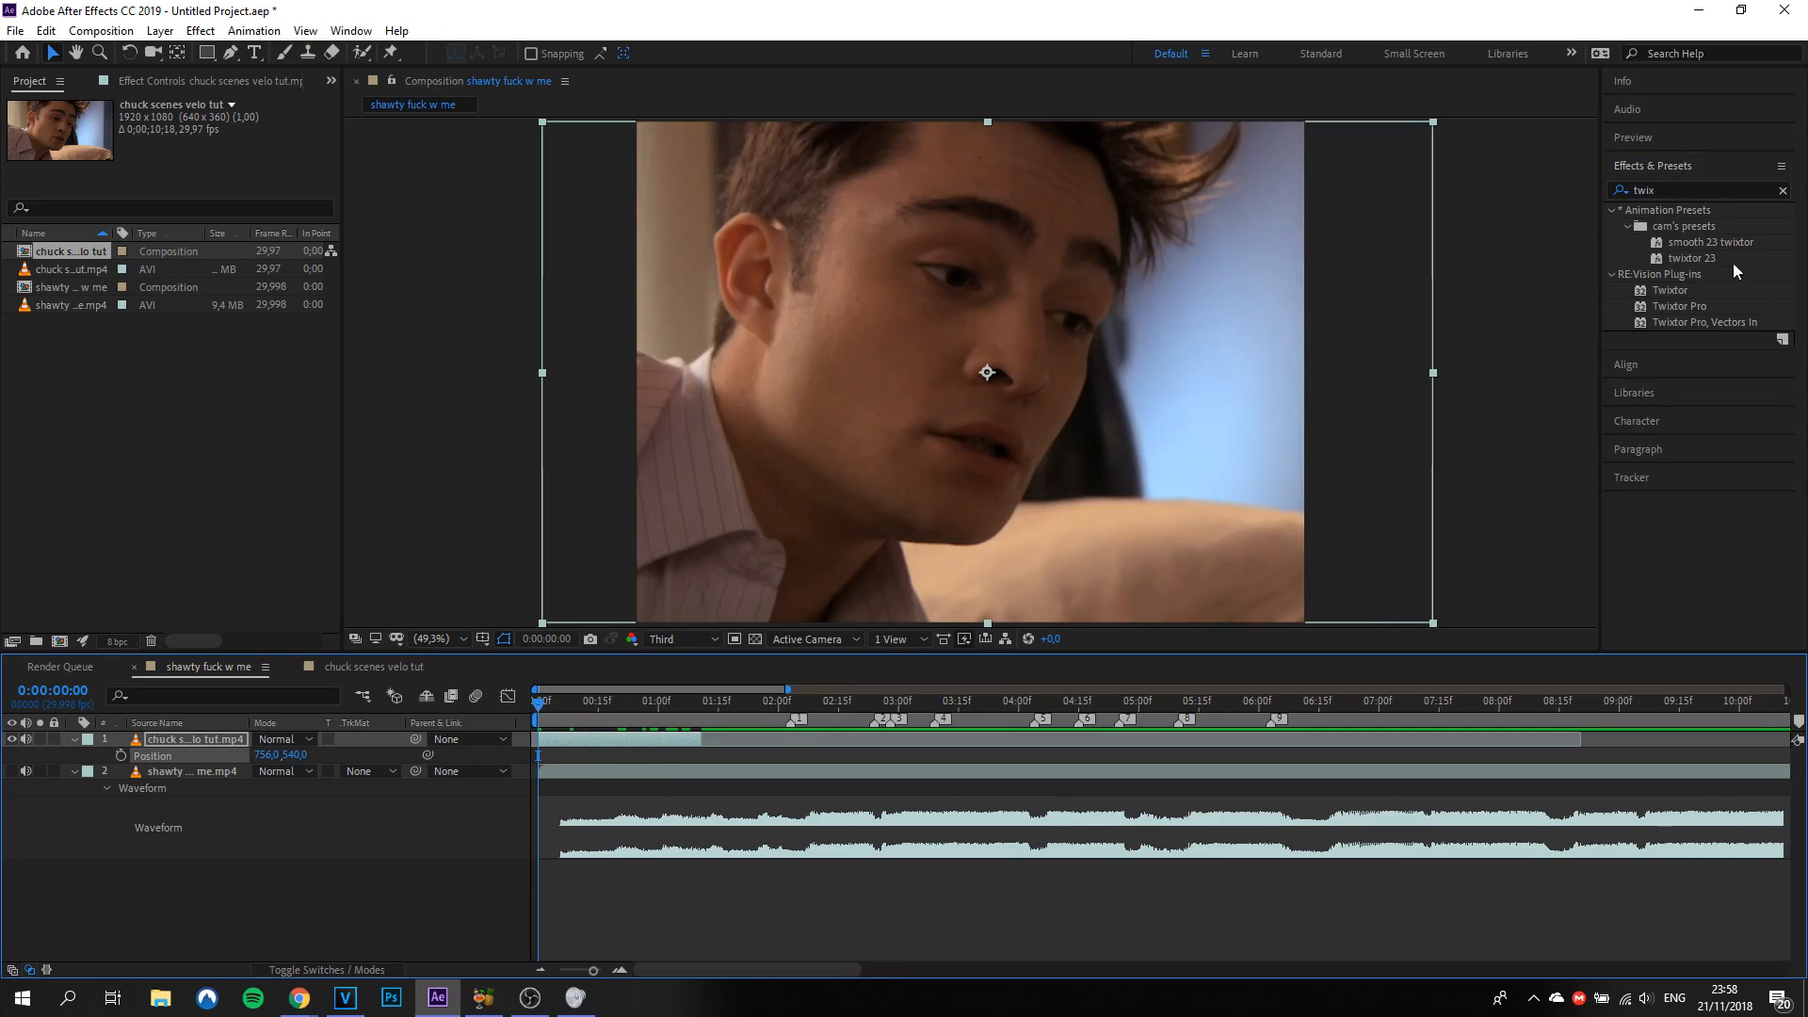
click(1677, 292)
click(1679, 312)
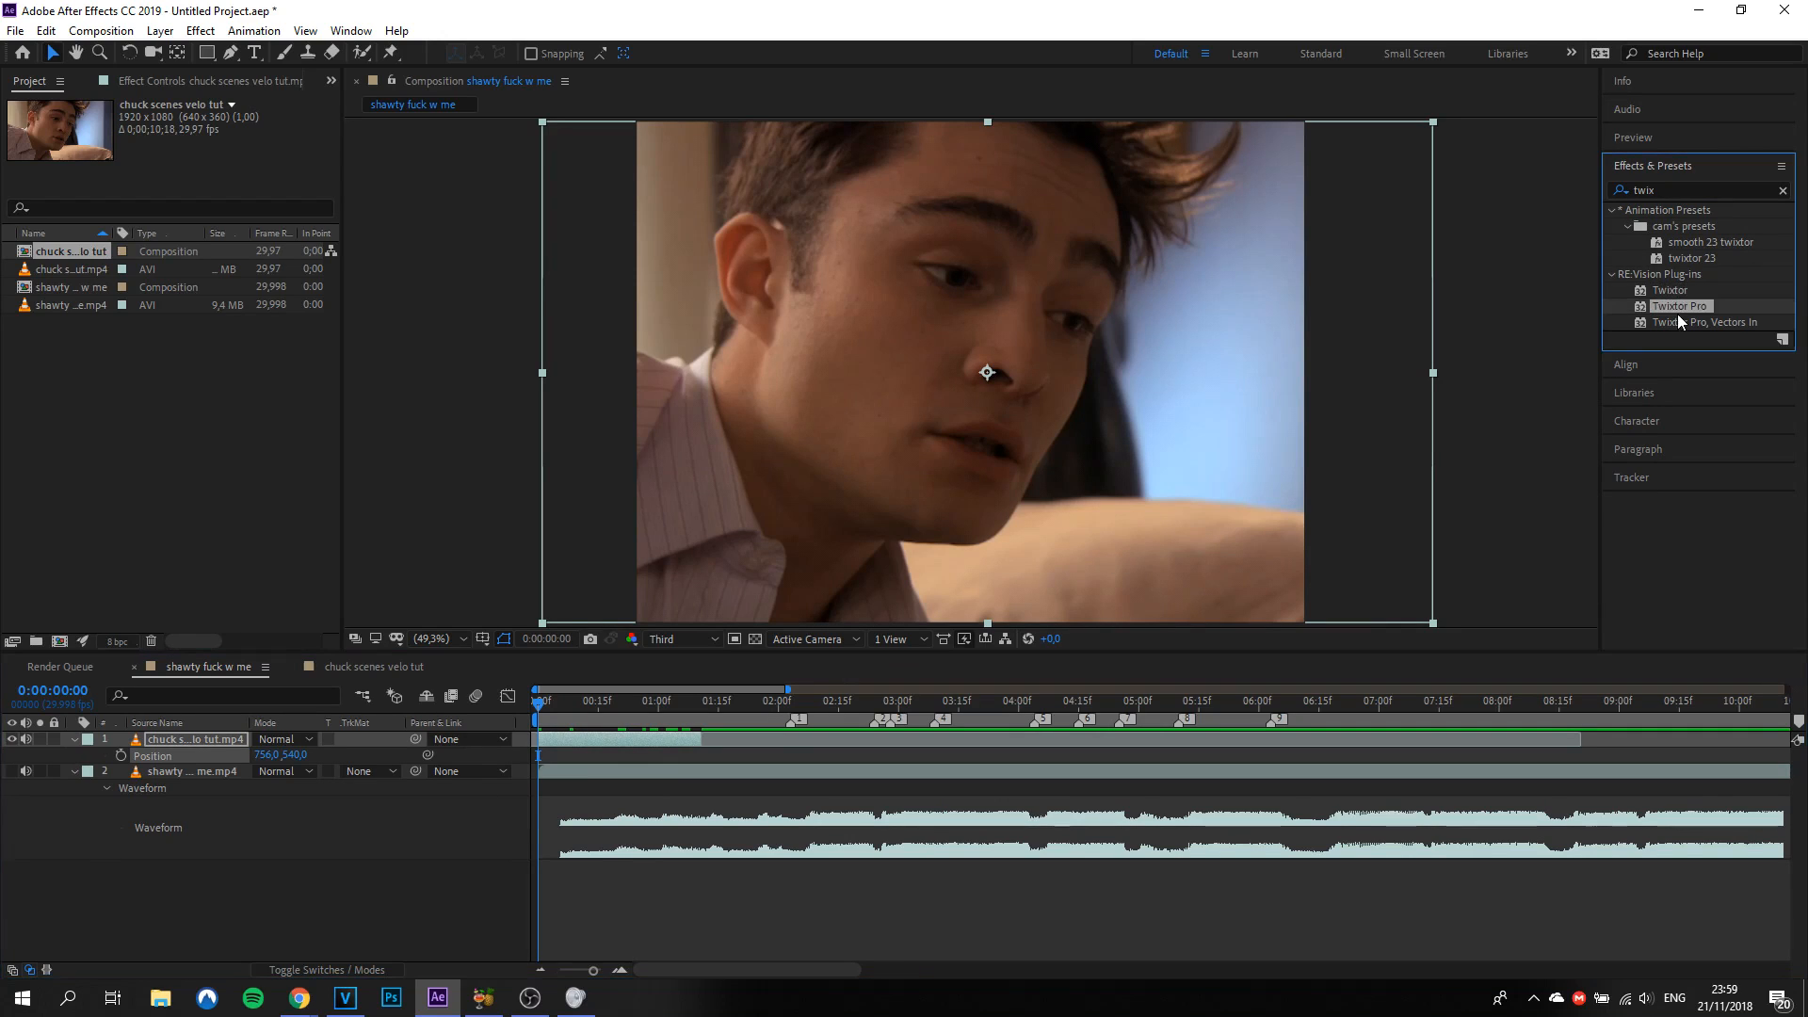
click(1679, 296)
click(1681, 303)
double_click(1680, 306)
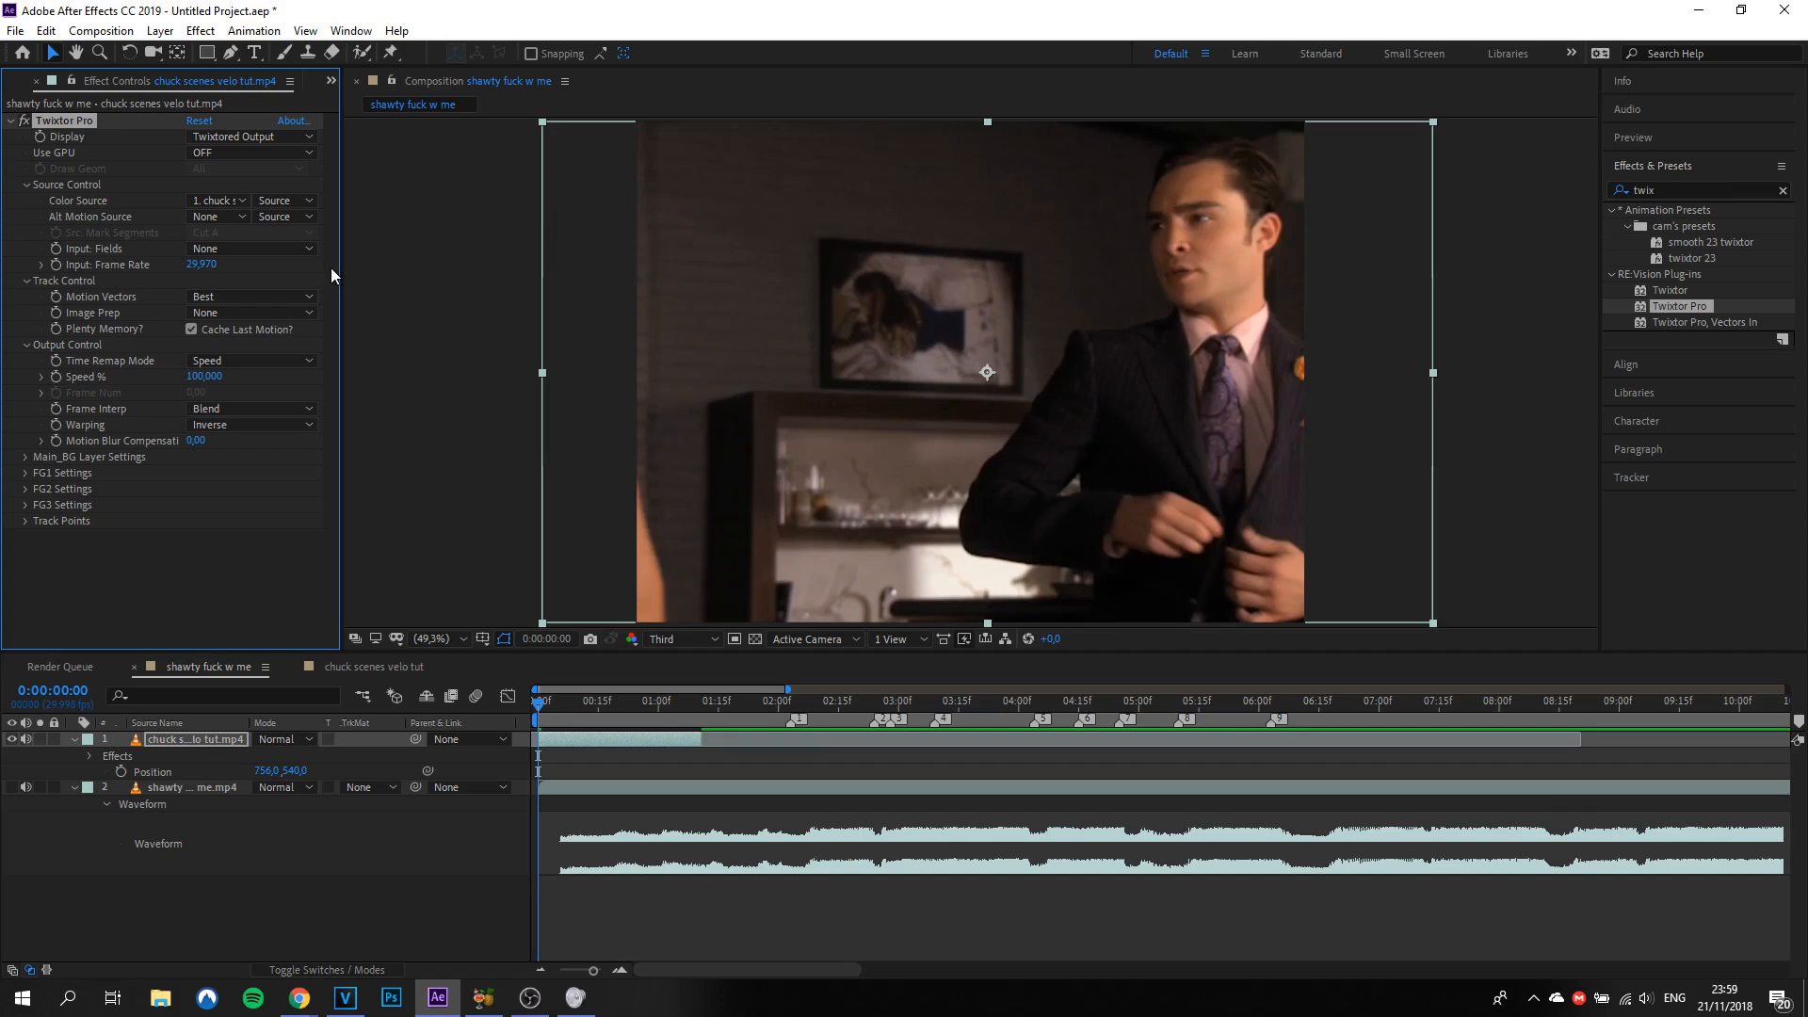
Step: Set Twixtor Pro's input frame rate to 23
click(199, 265)
text(23)
key(Return)
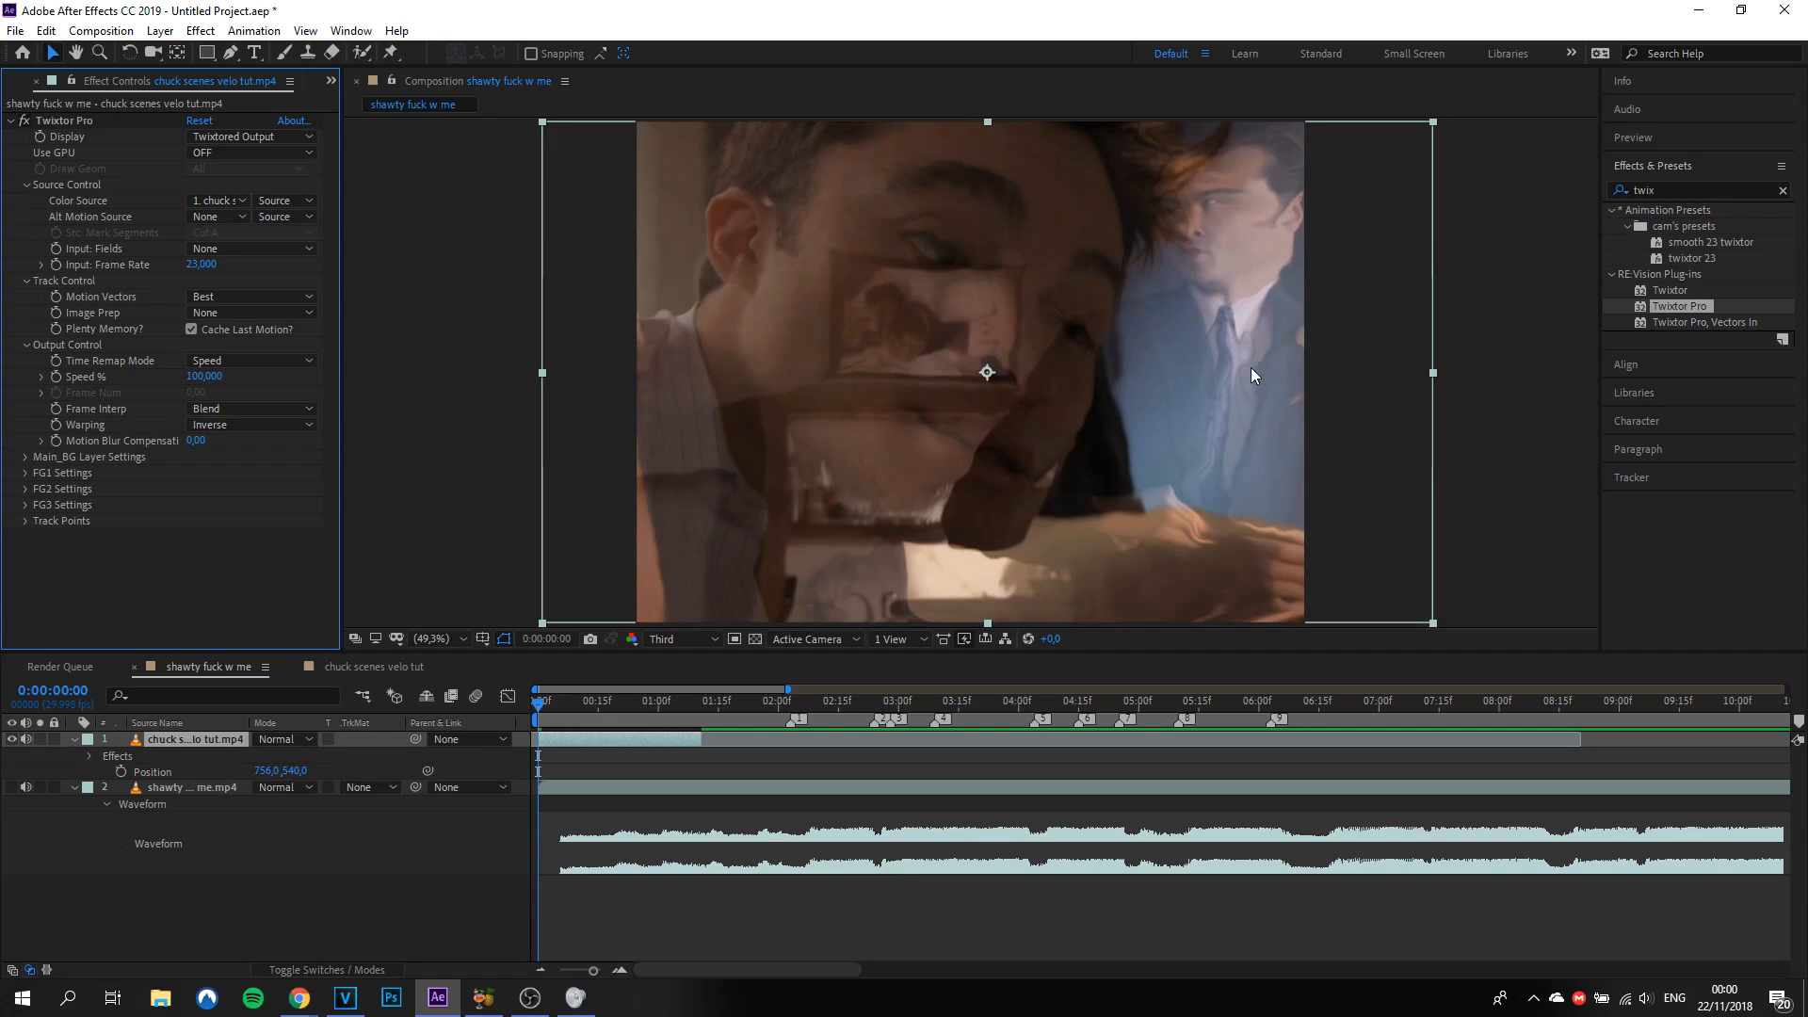
Step: Pre-compose the scene clip, moving all attributes into the new composition without adjusting its duration to the selected layer's time span
click(542, 704)
click(540, 704)
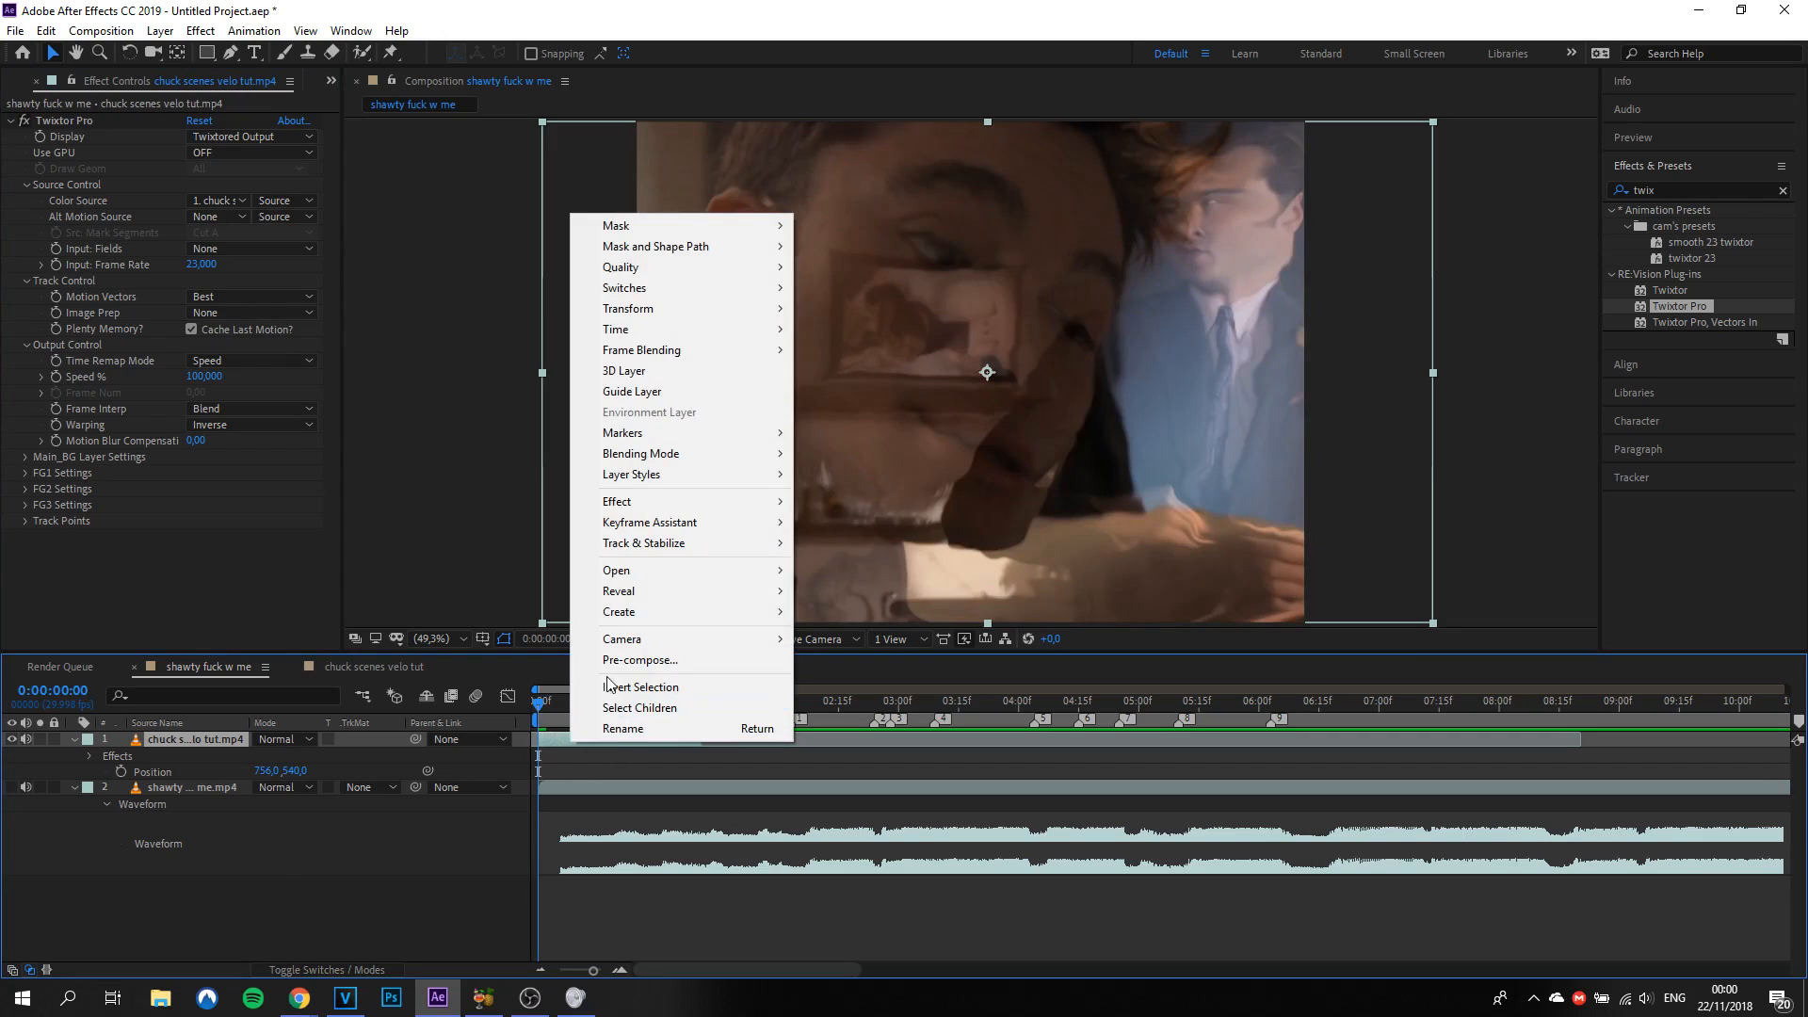
click(640, 660)
click(765, 528)
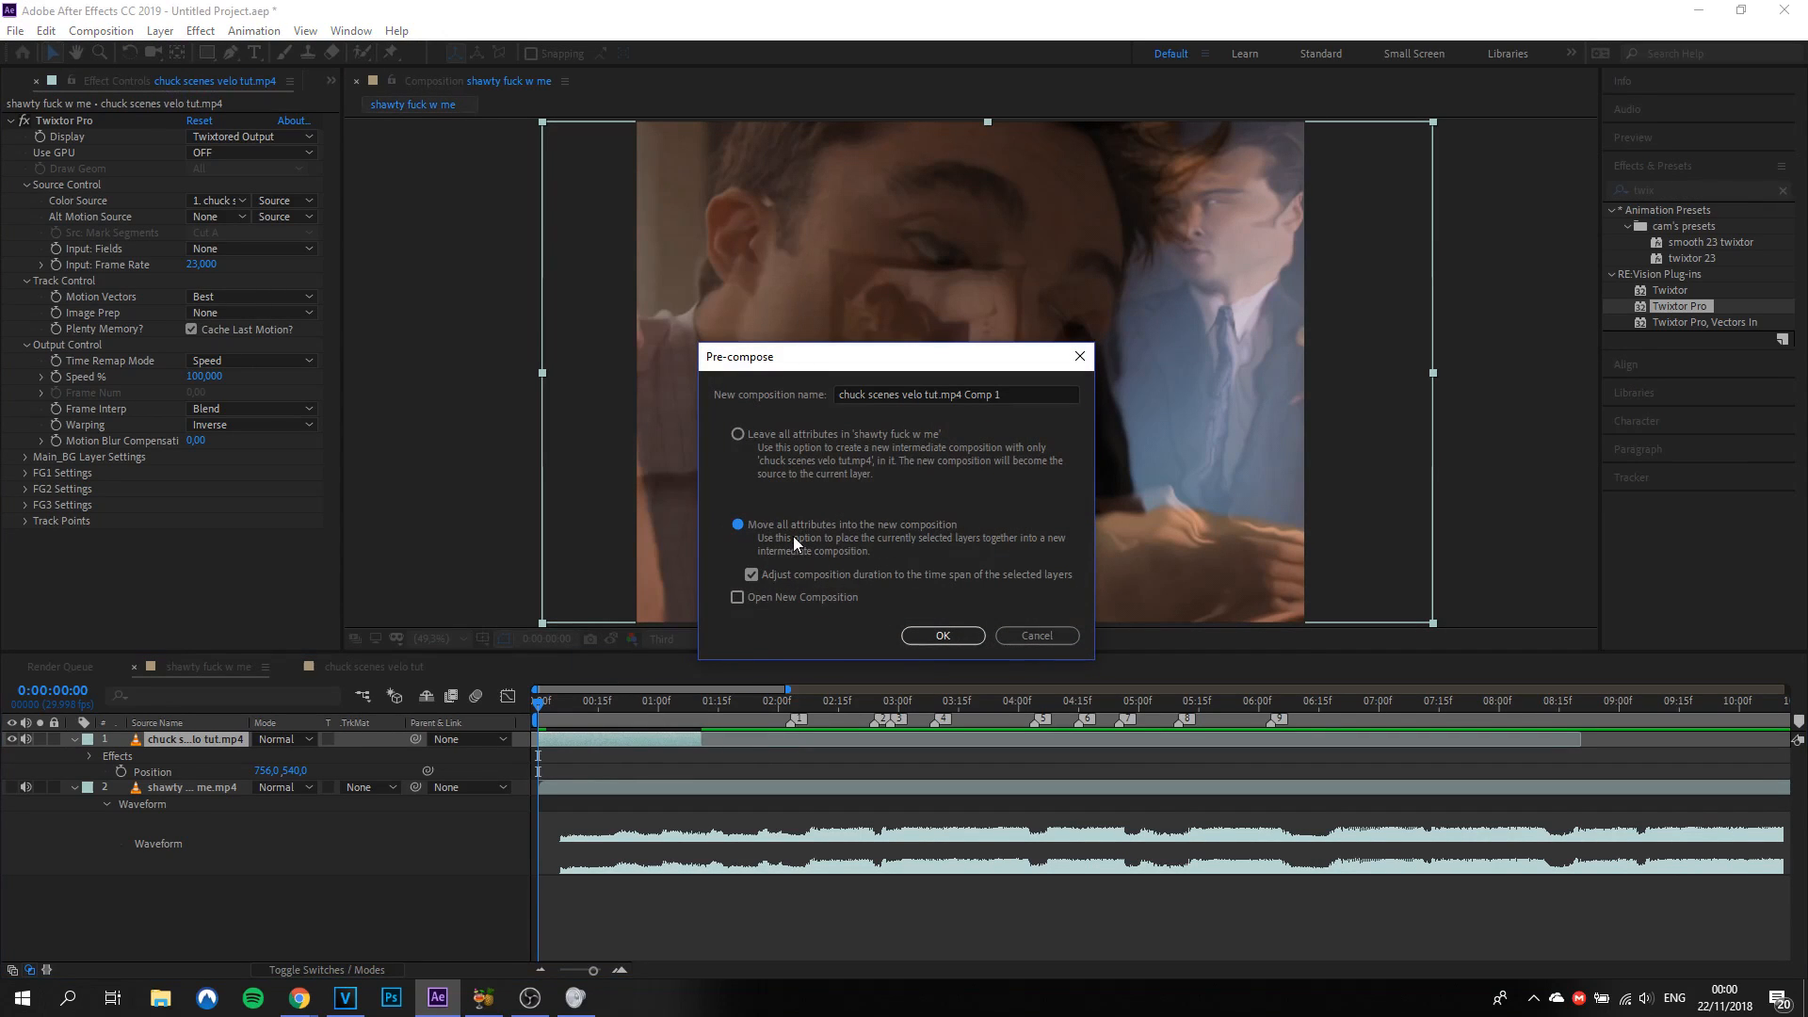
click(751, 577)
key(Return)
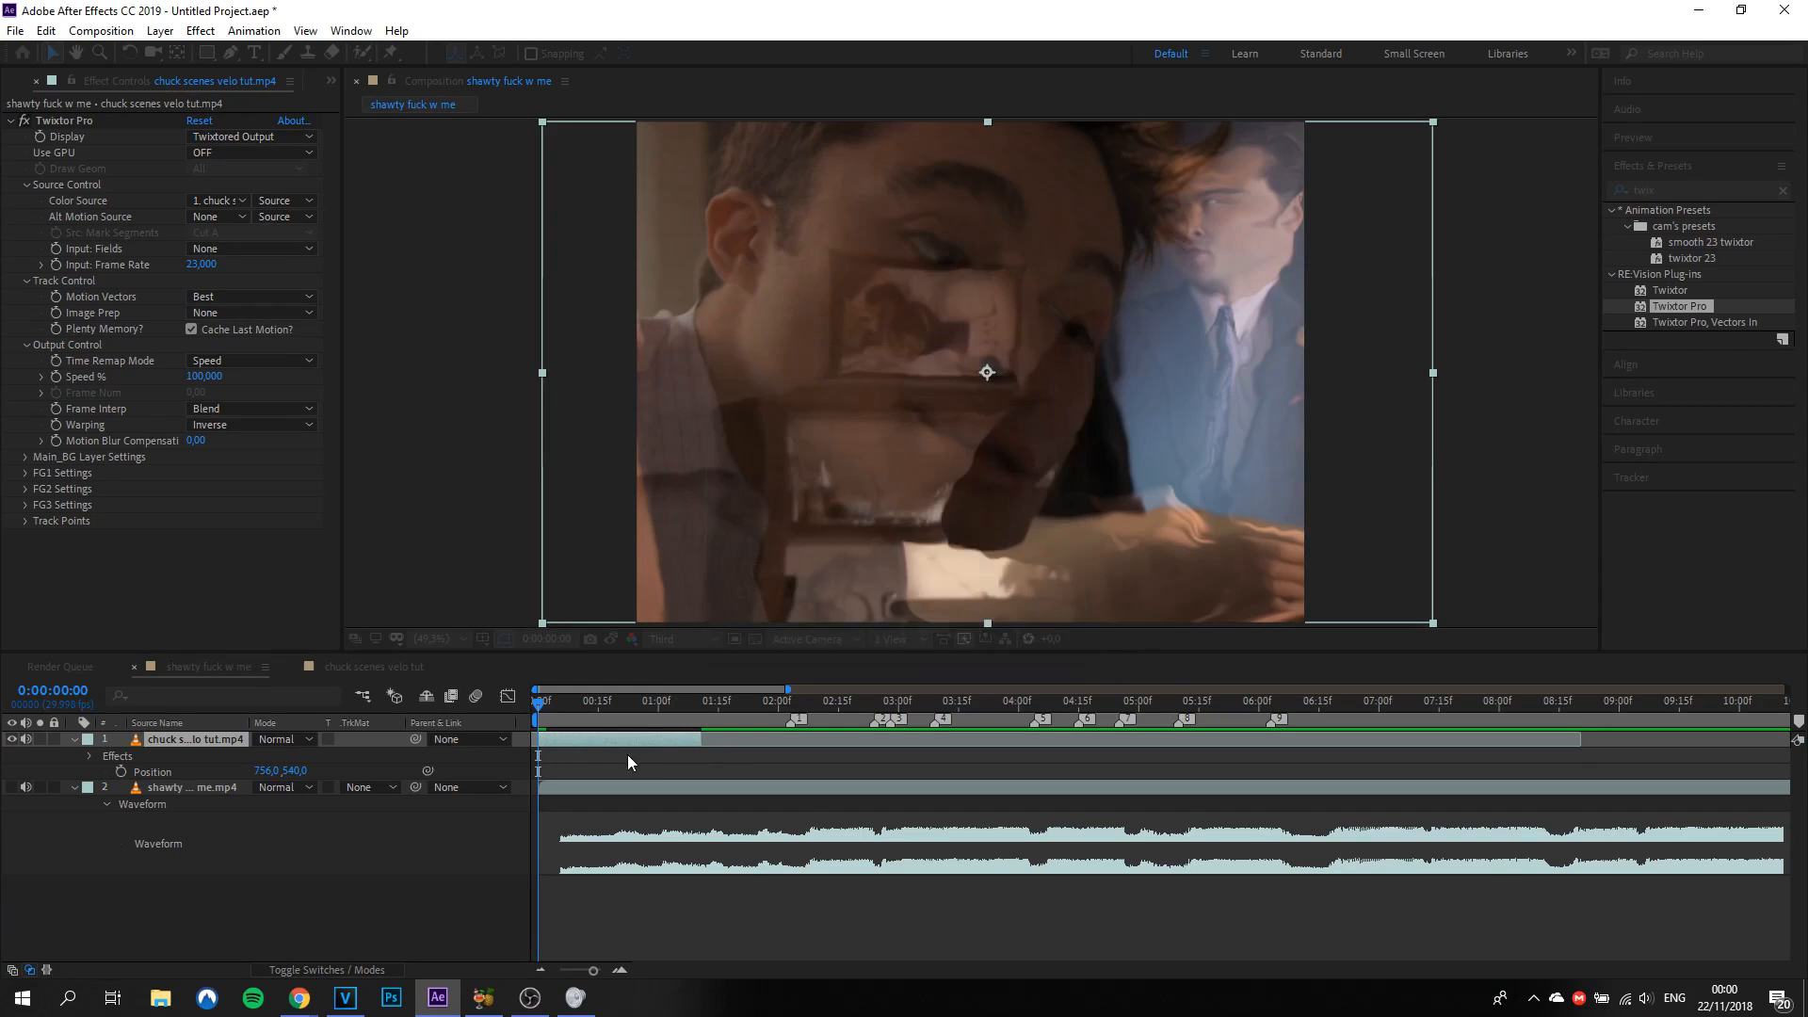
drag(551, 724, 510, 725)
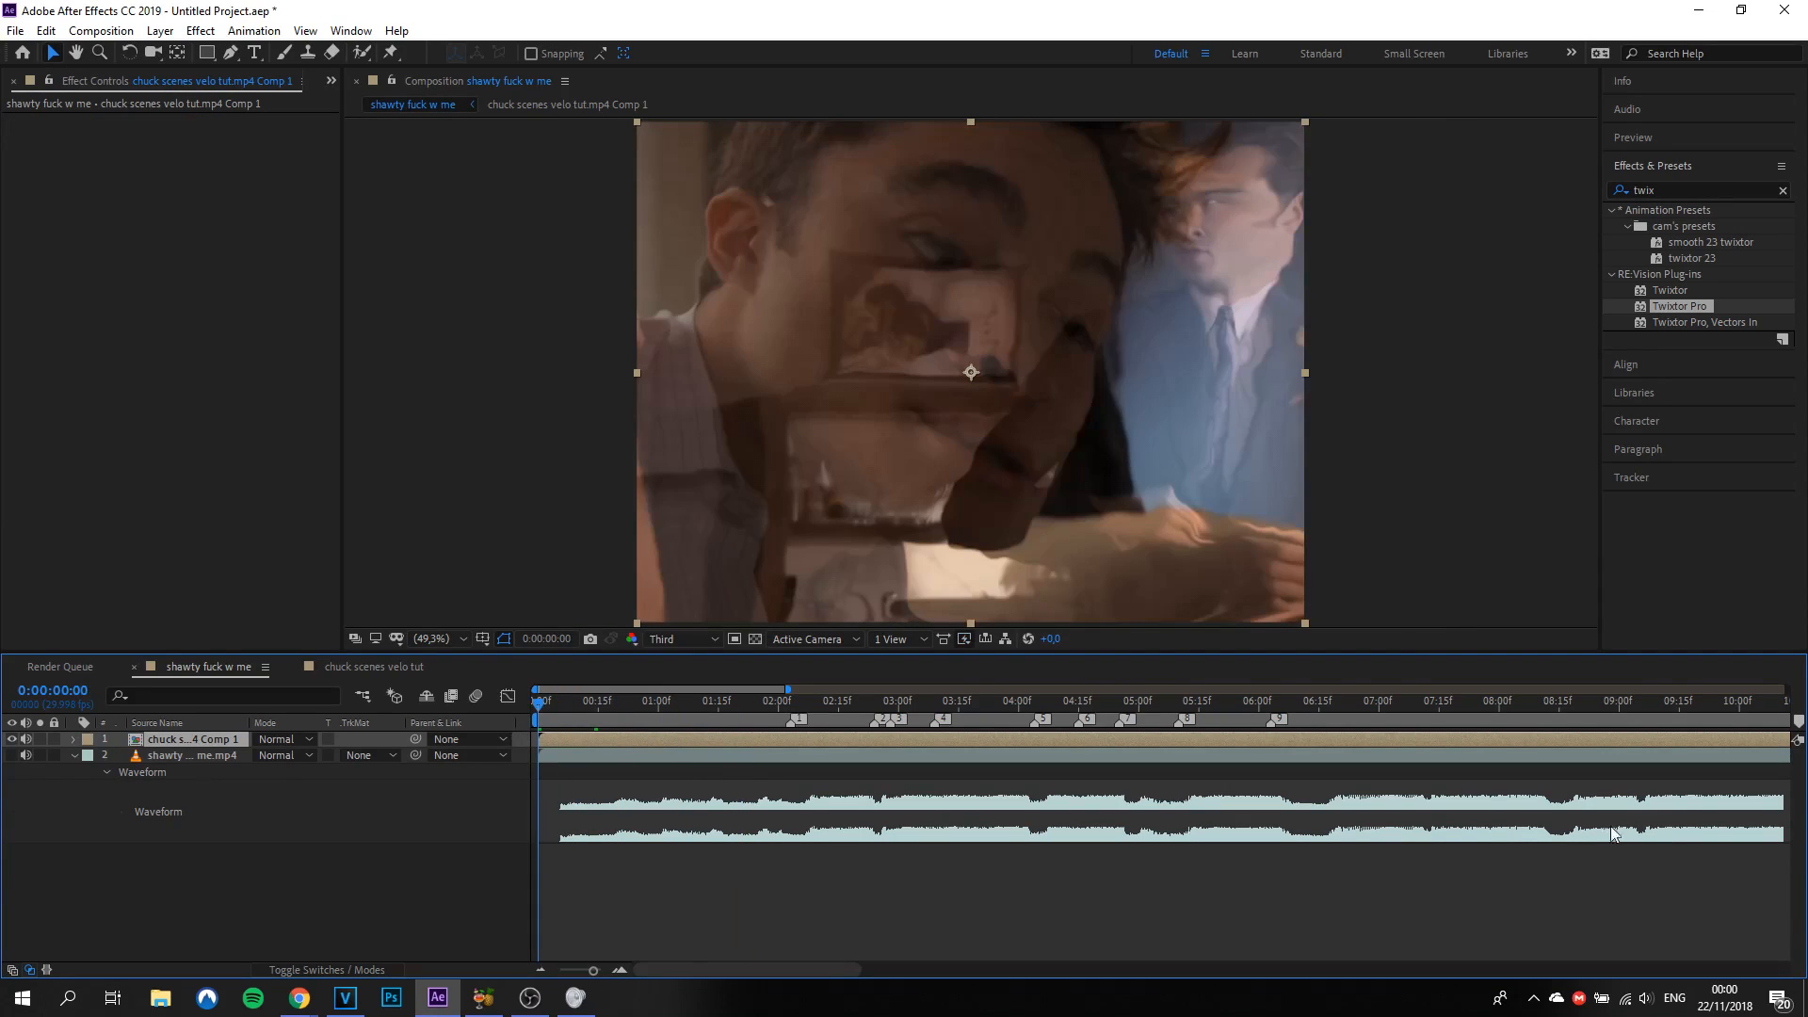
Step: Move the precomposed clip so it starts at 0:00:02:02, just before the first beat marker
drag(555, 739, 768, 739)
click(787, 704)
key(equal)
key(equal)
Step: Apply the Twixtor effect to the precomposed clip and open its nested composition
click(1693, 191)
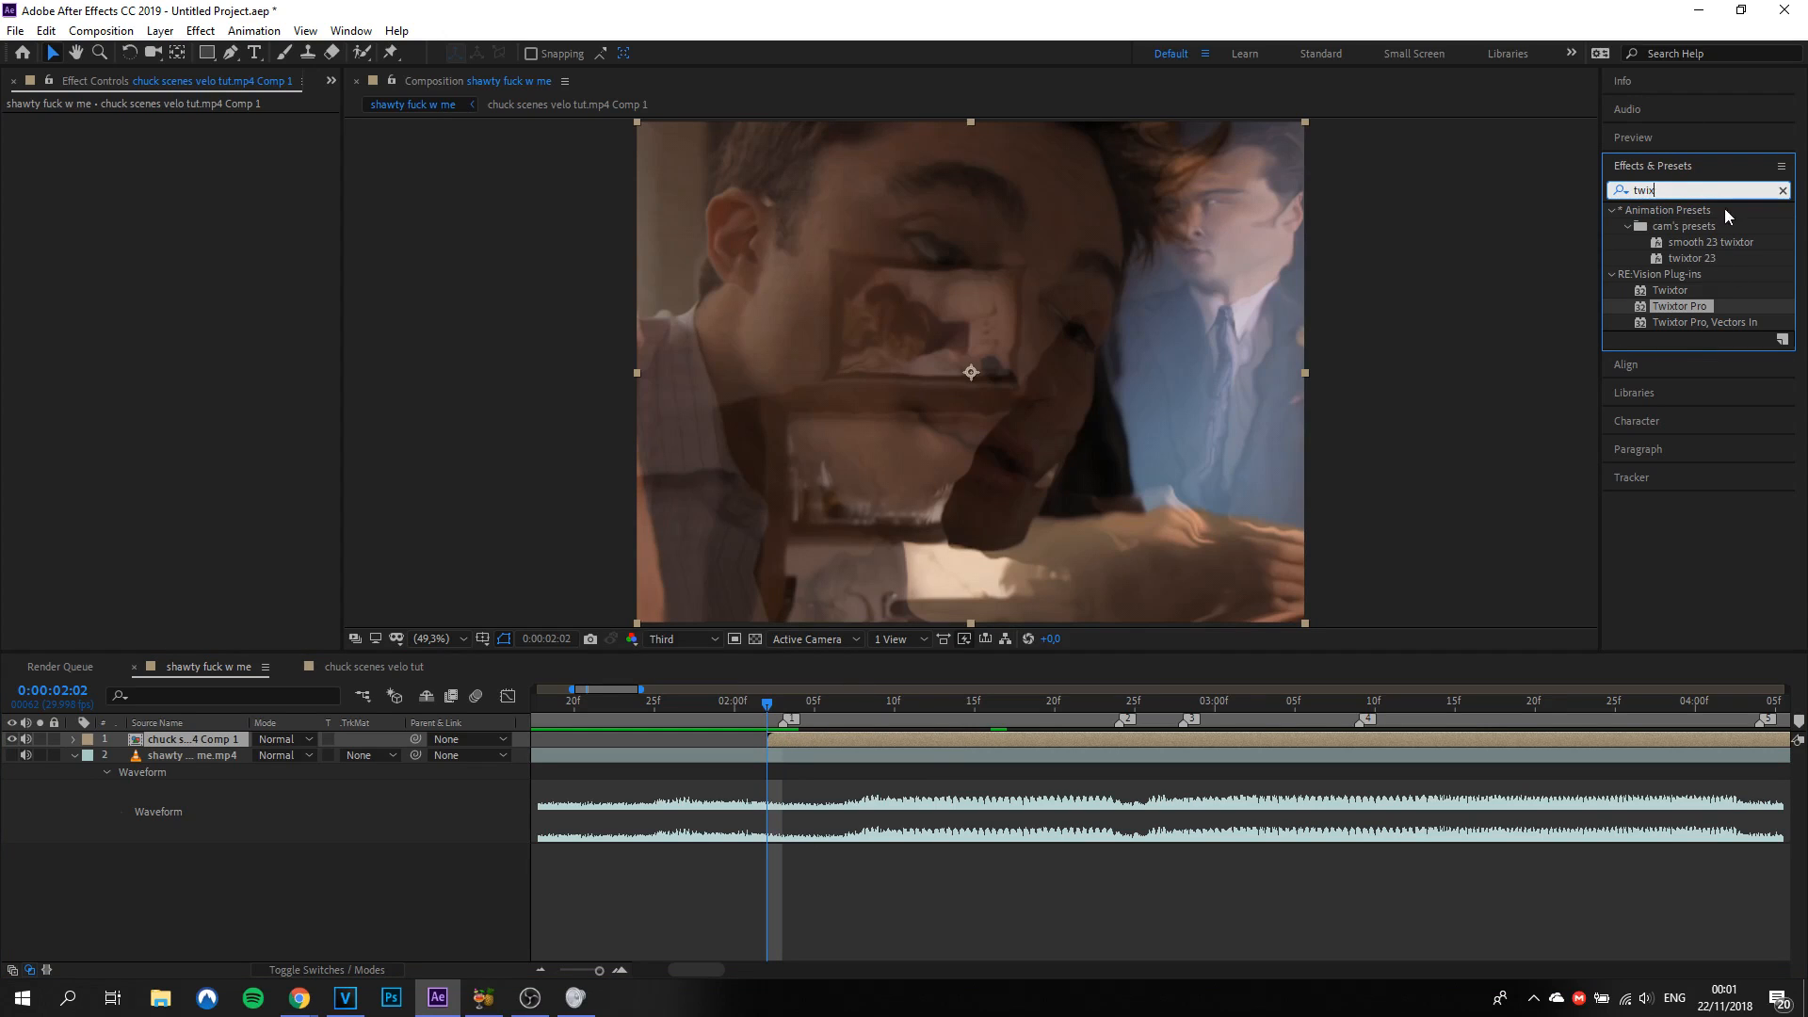
click(1685, 291)
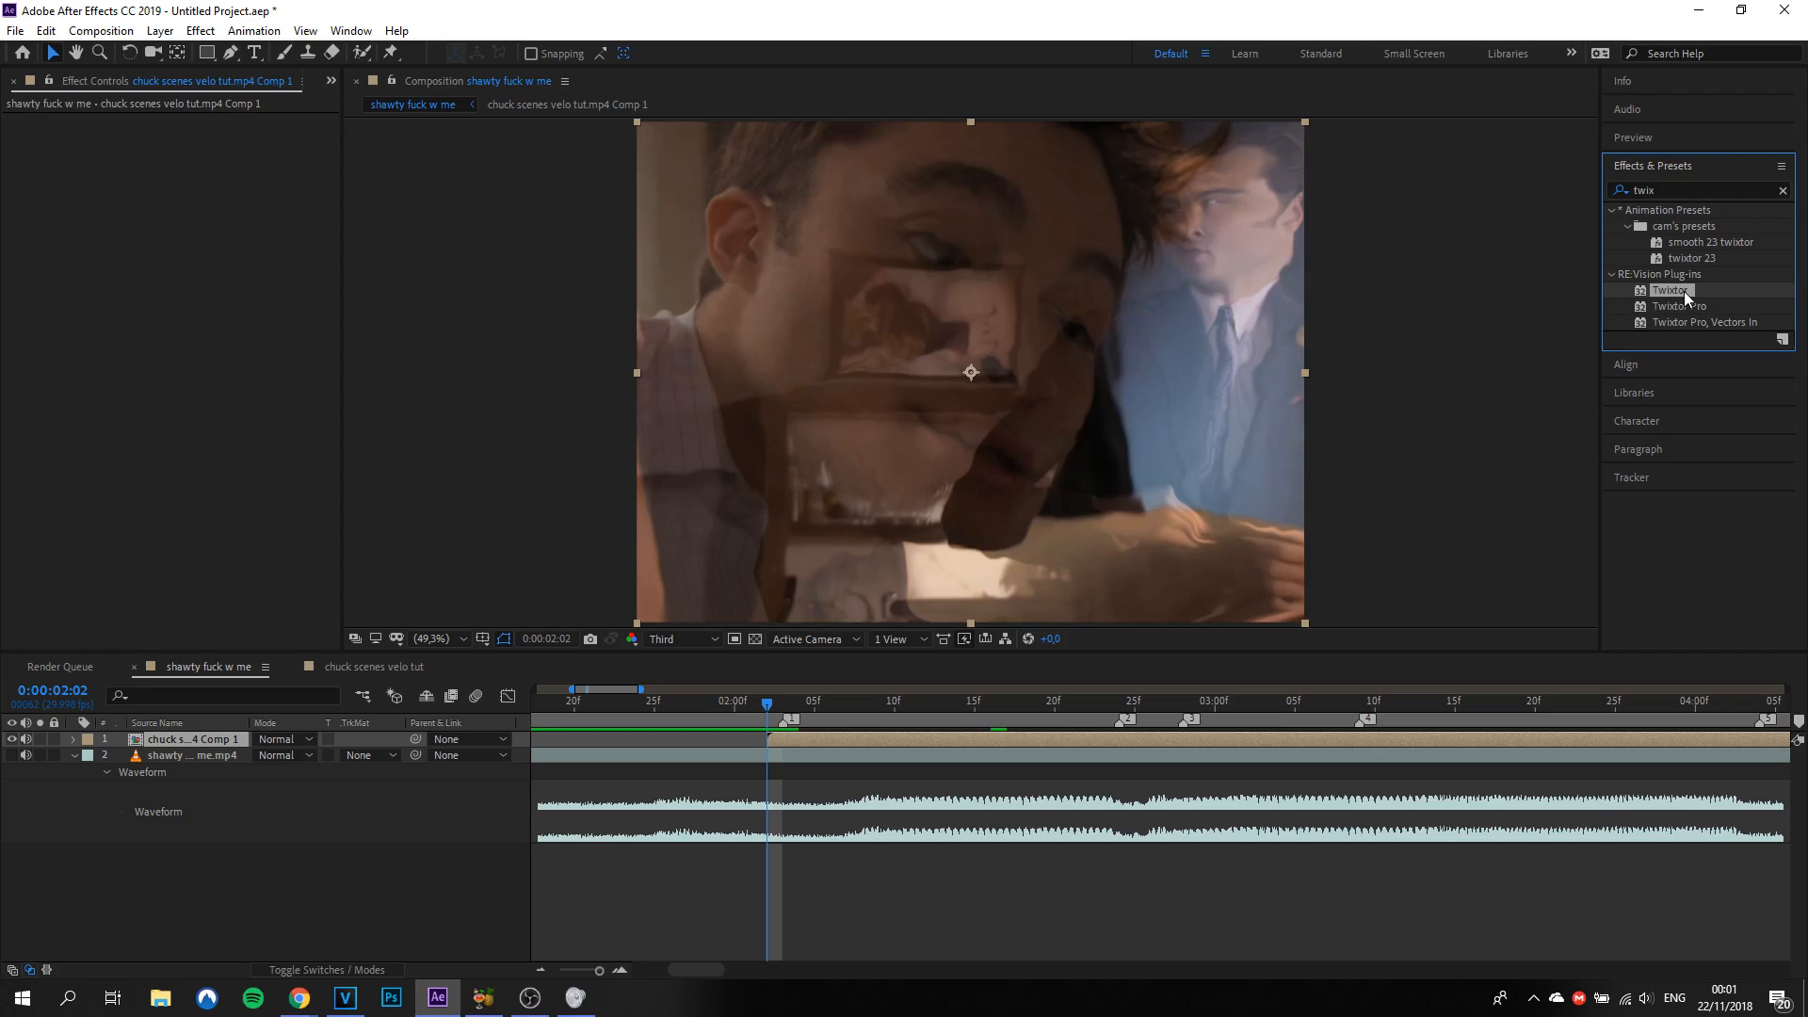
double_click(1684, 291)
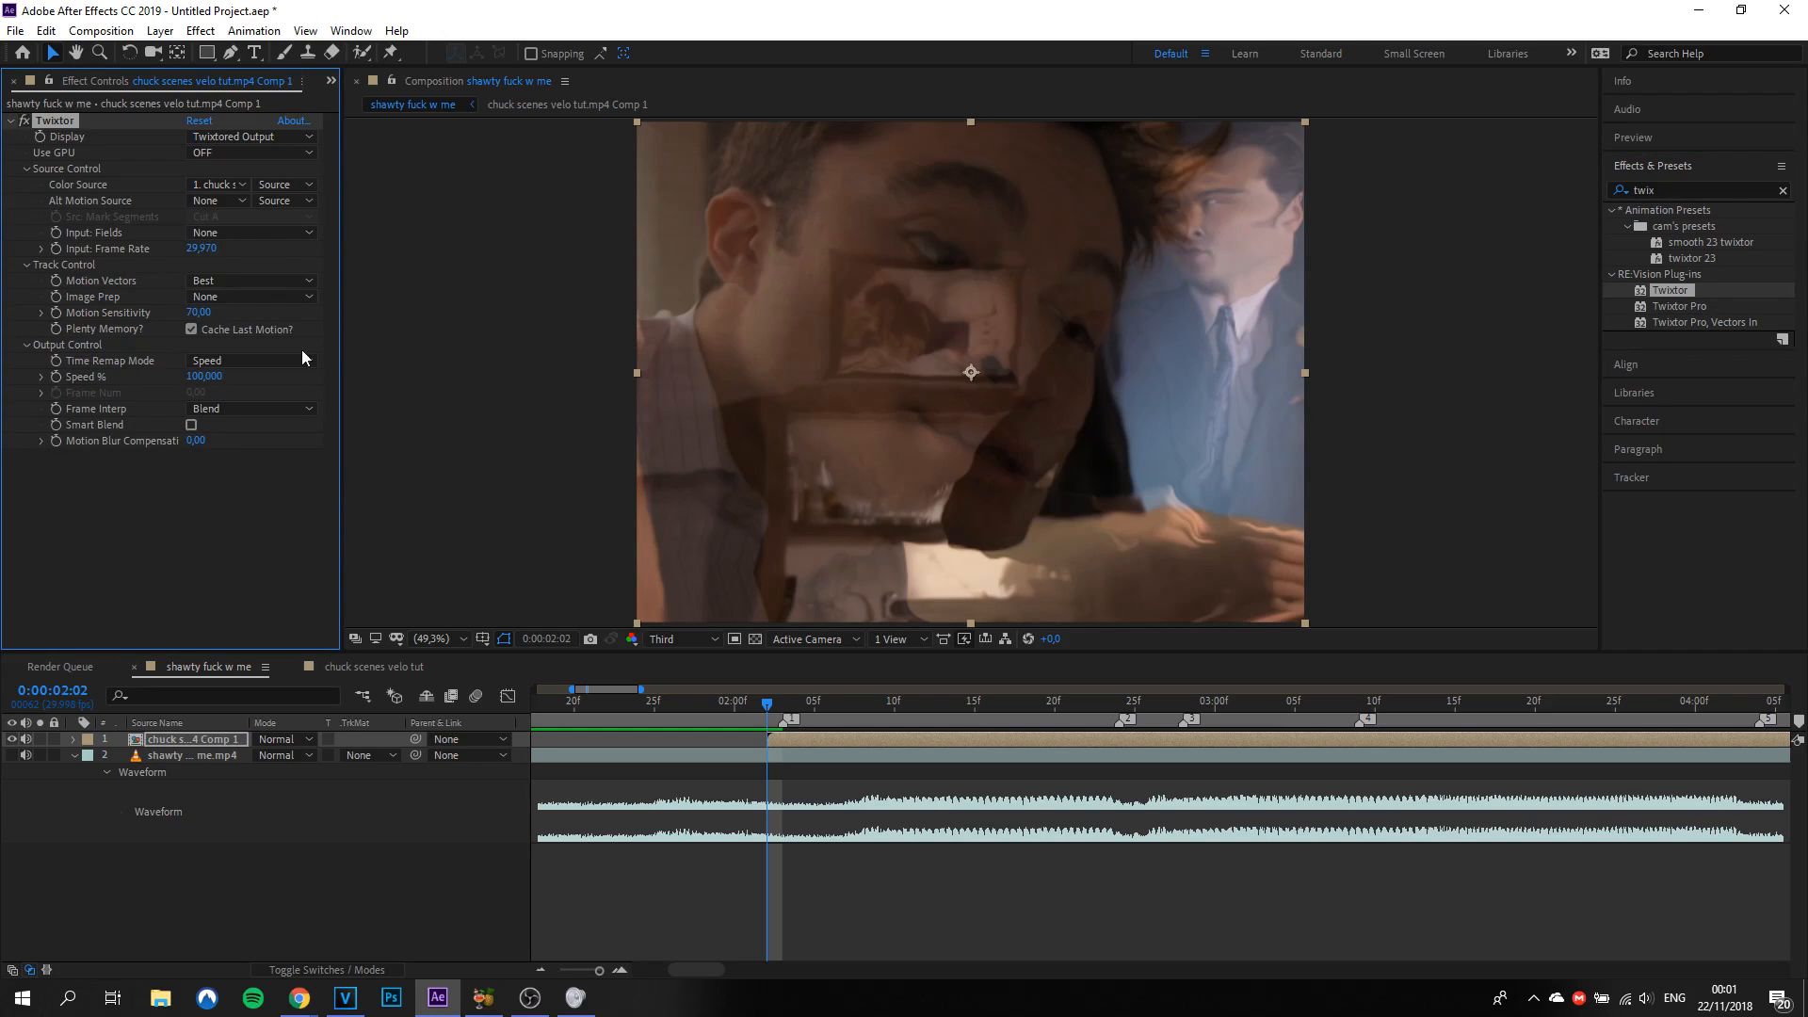
click(263, 570)
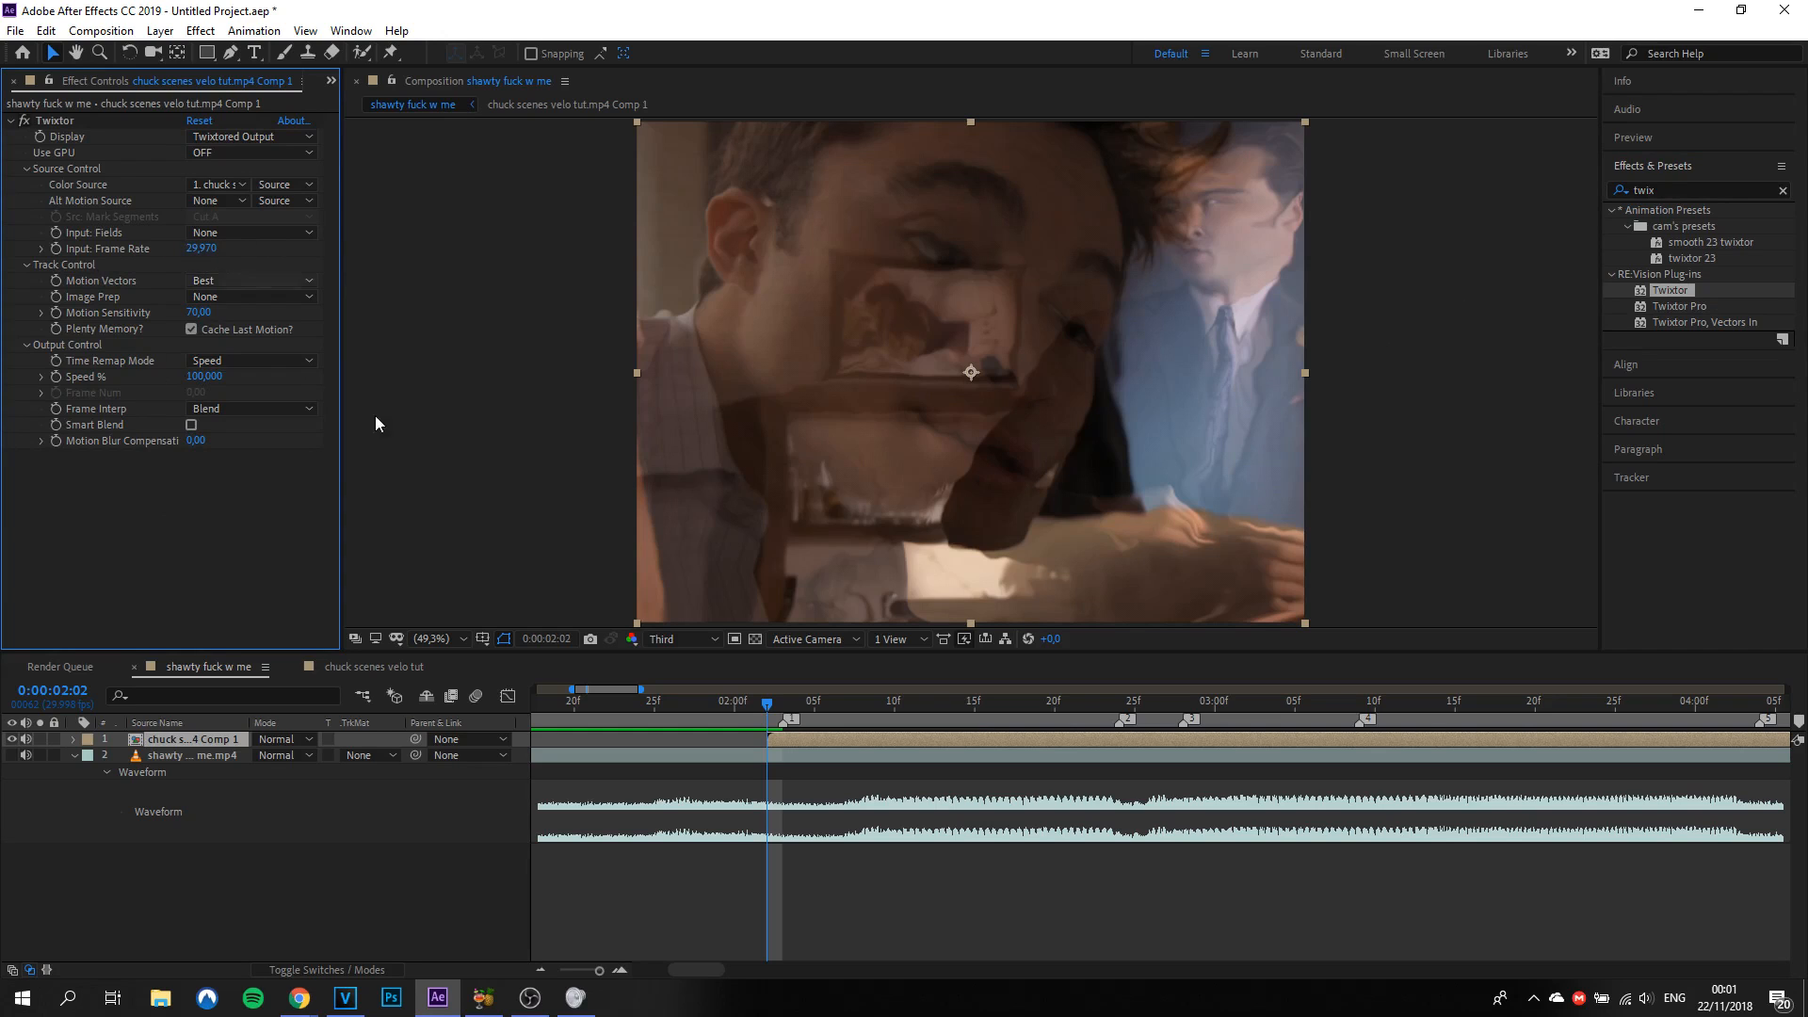
double_click(710, 739)
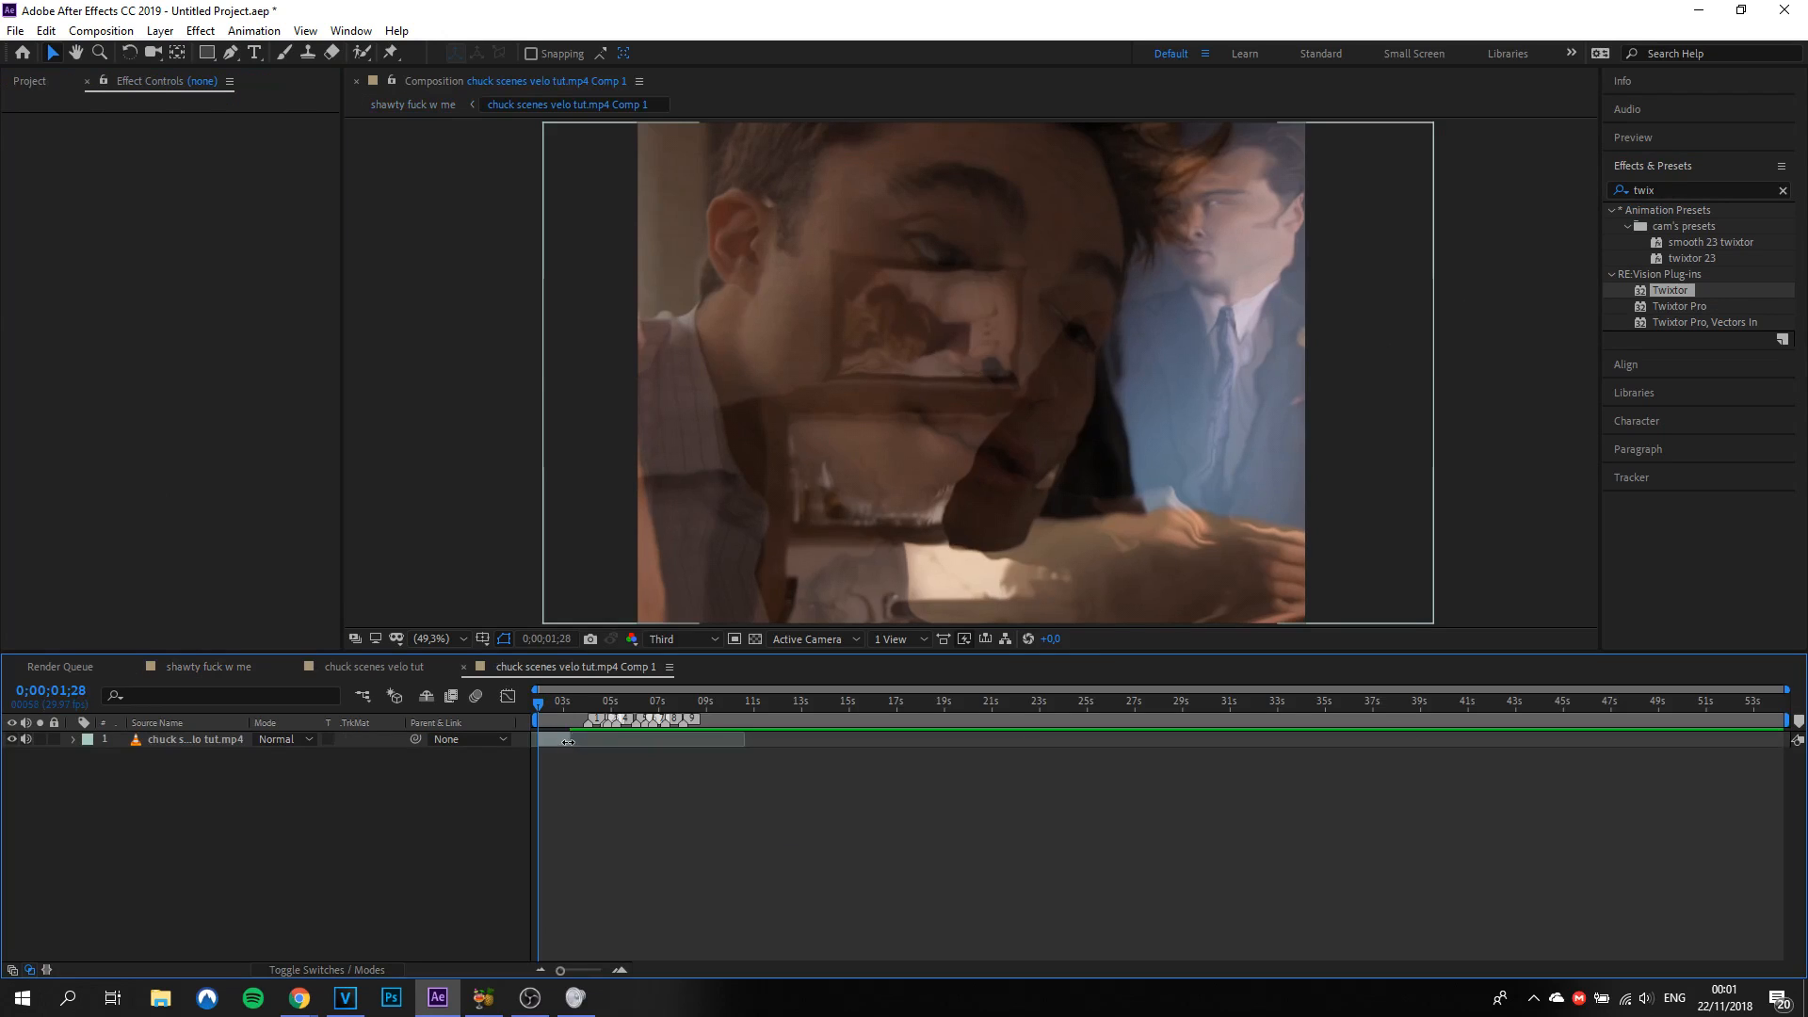
Step: Check Twixtor Pro's input frame rate inside the nested composition, and return to the main composition
click(465, 665)
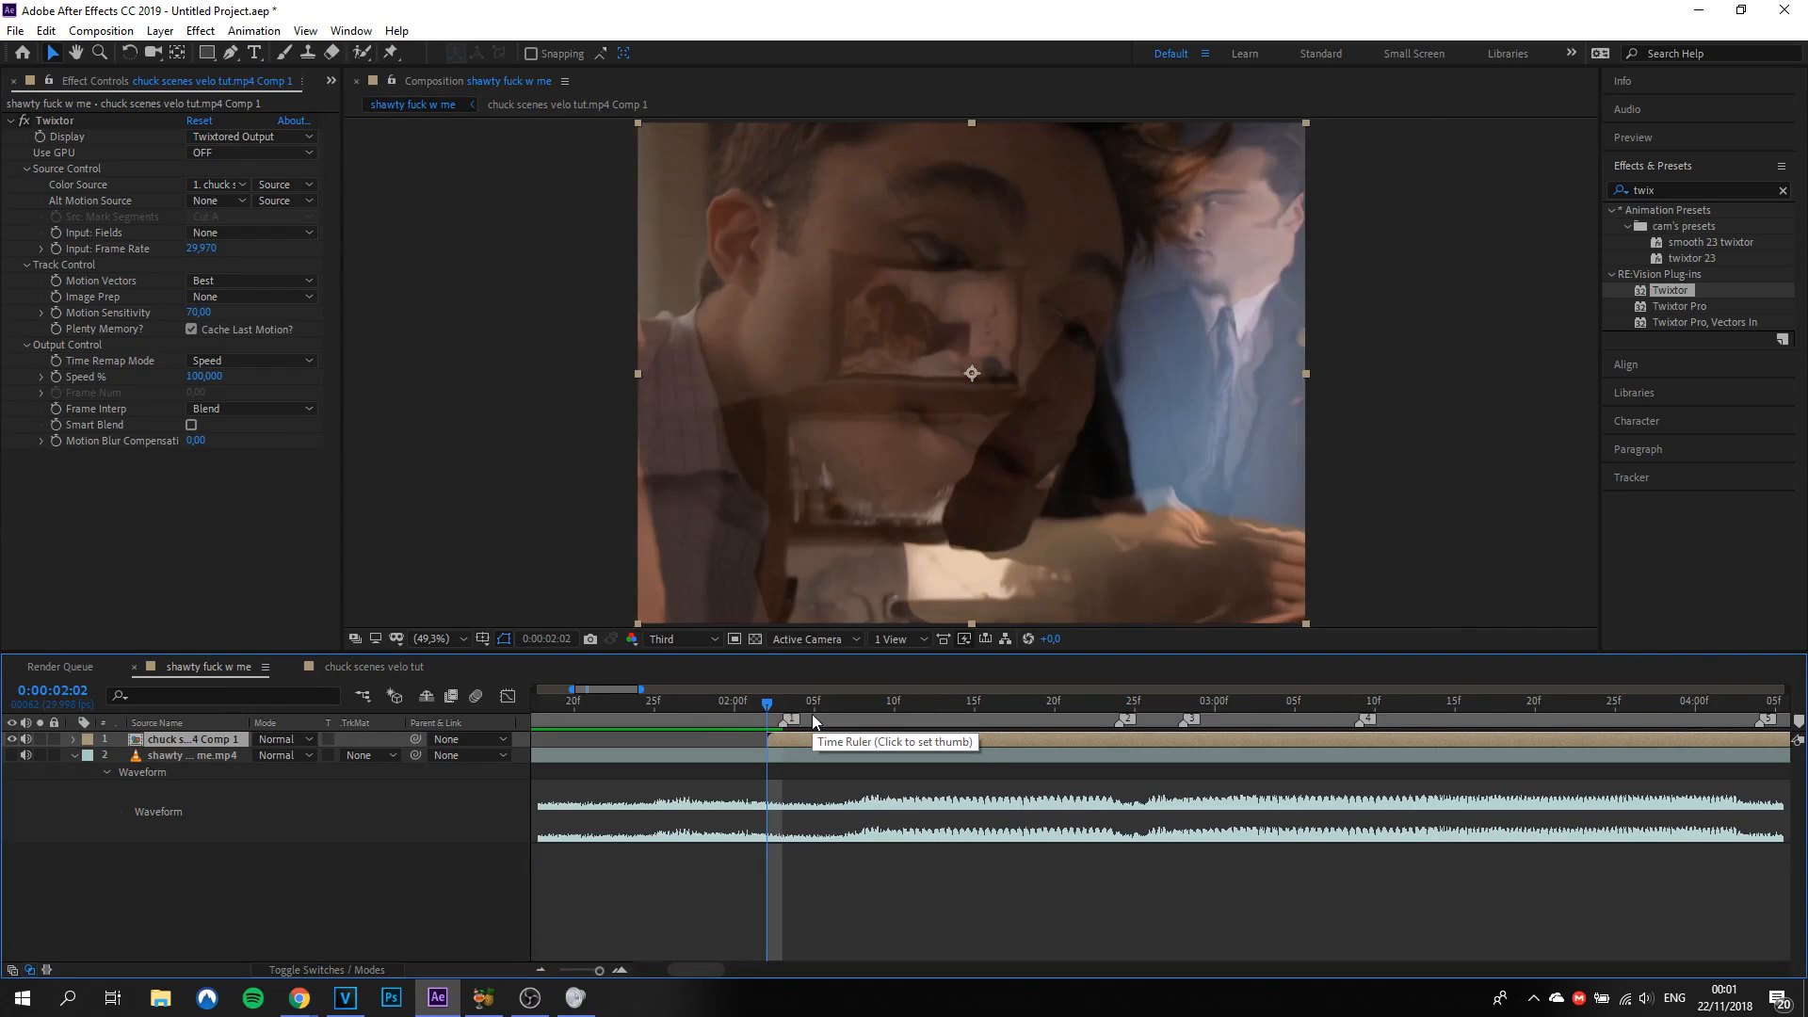
double_click(834, 736)
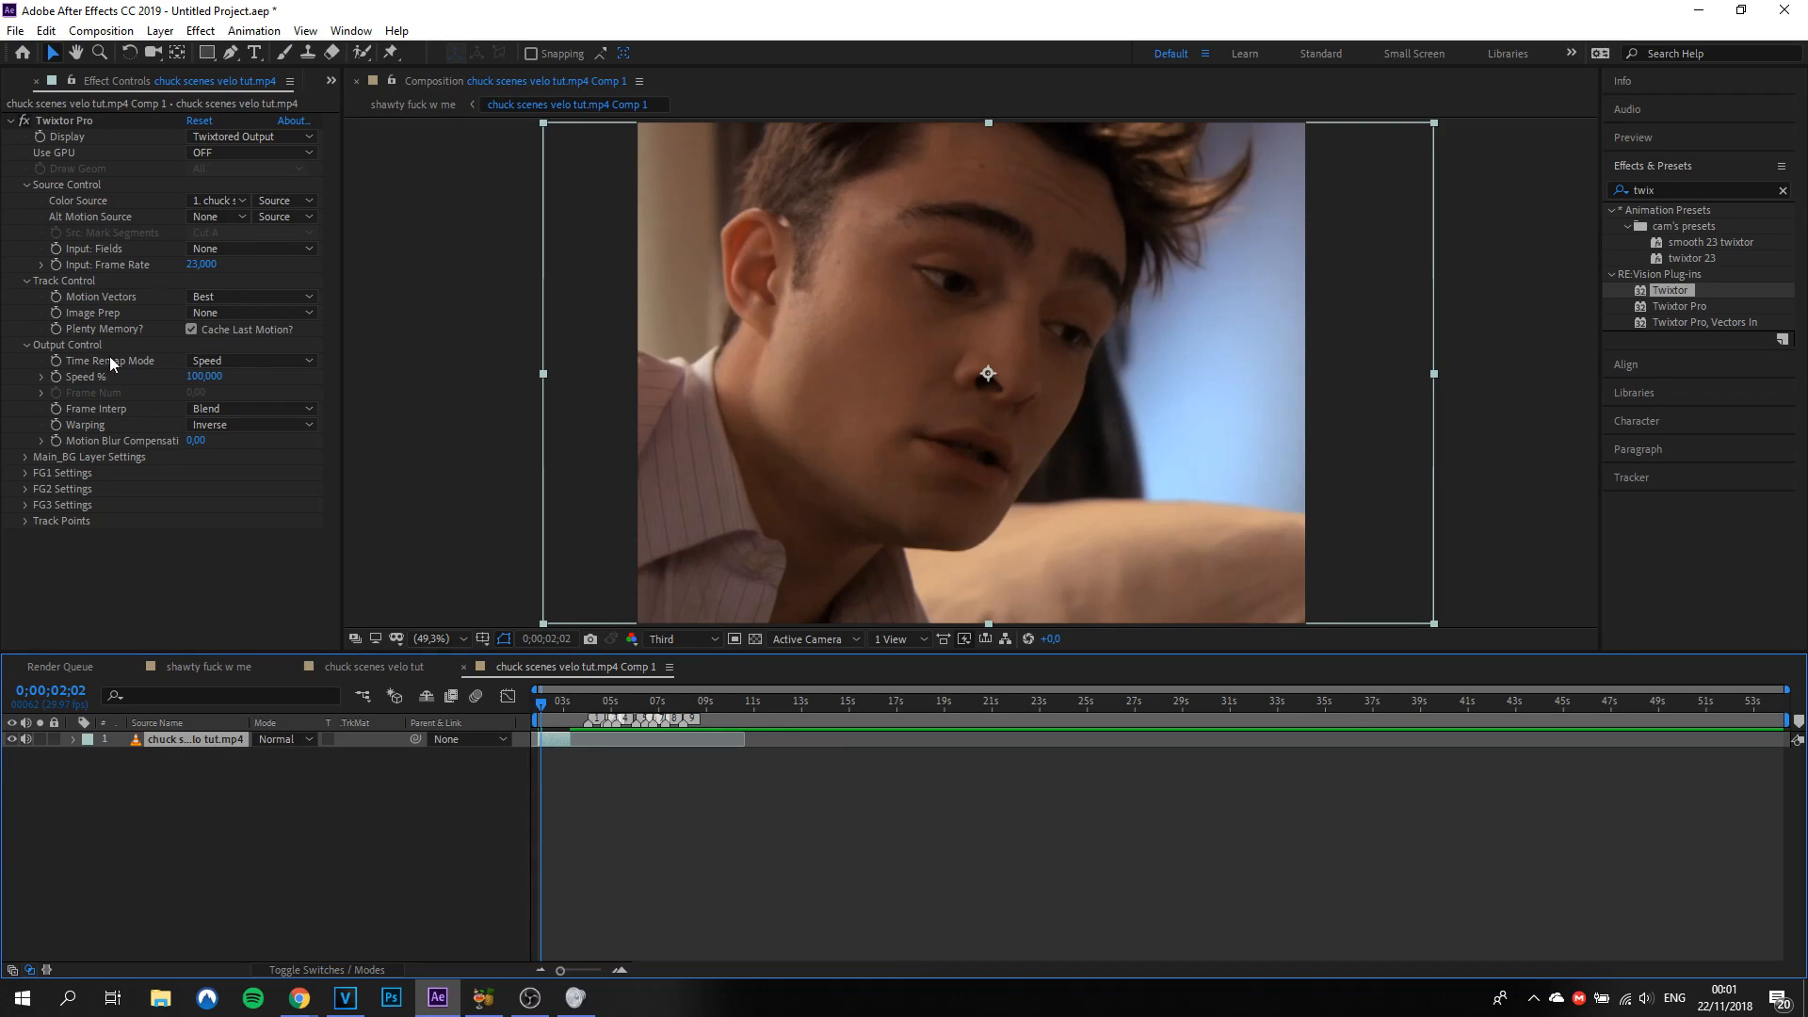
click(189, 264)
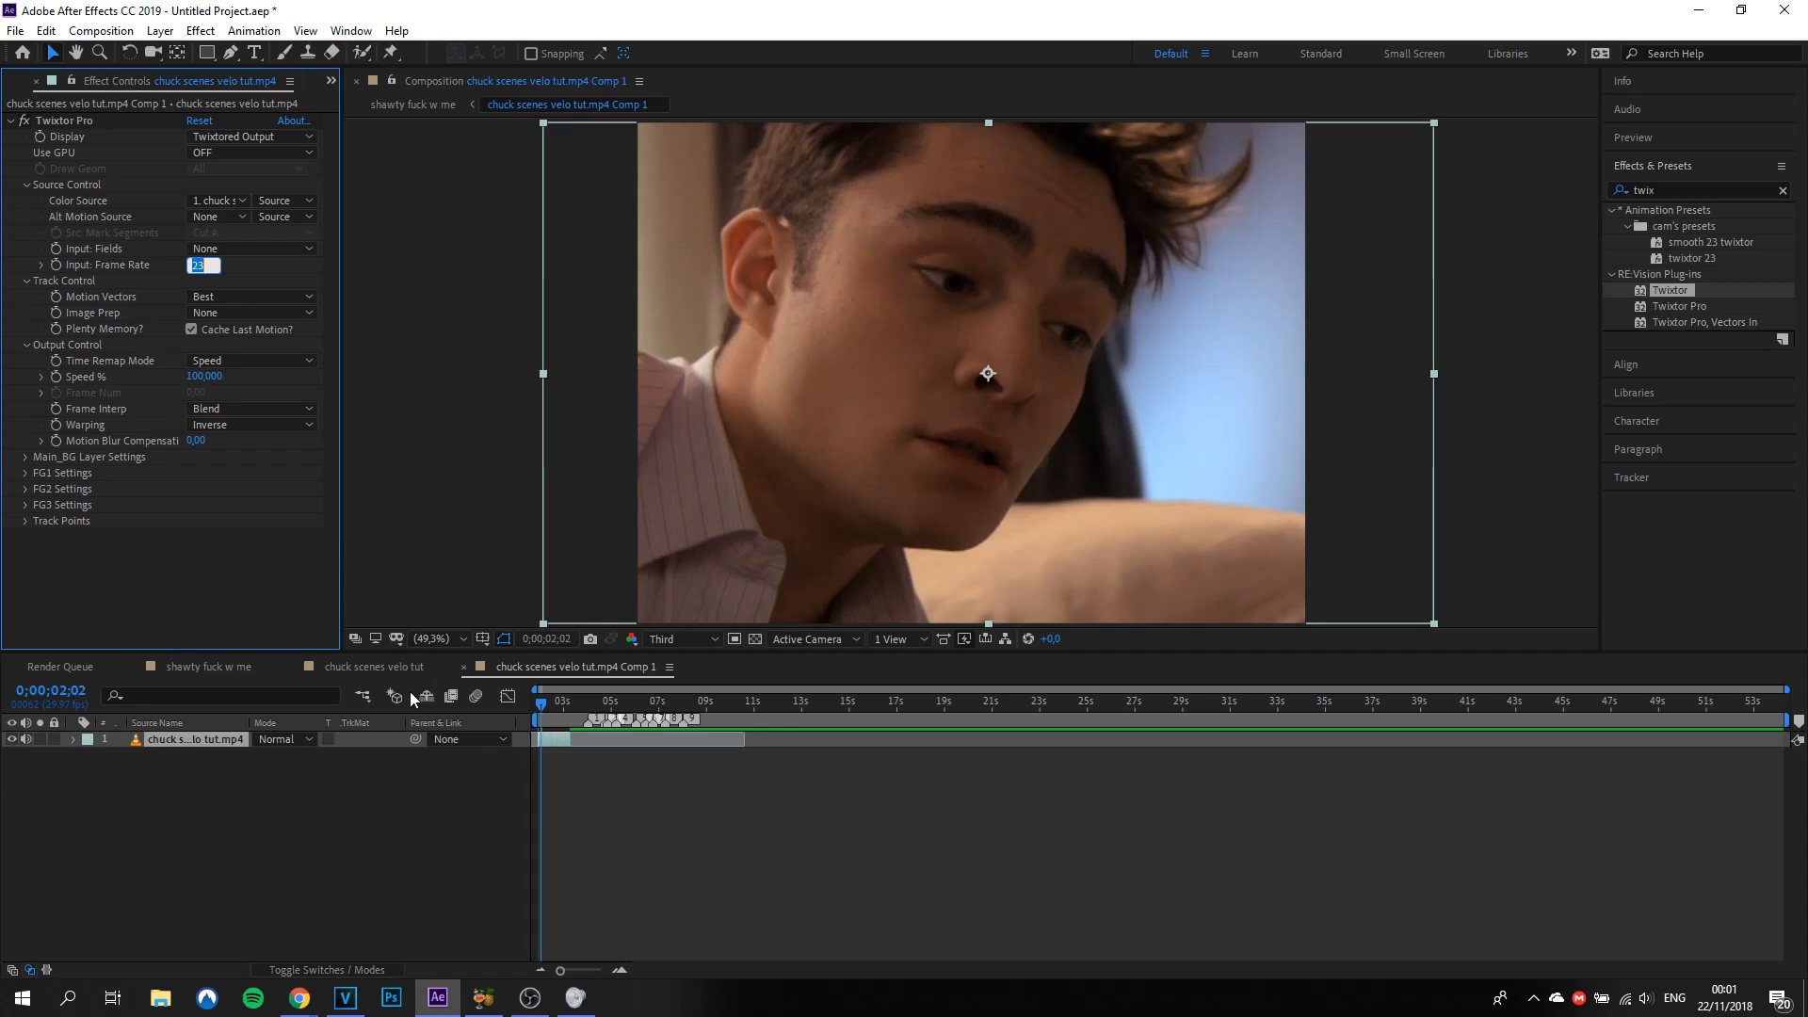
click(215, 665)
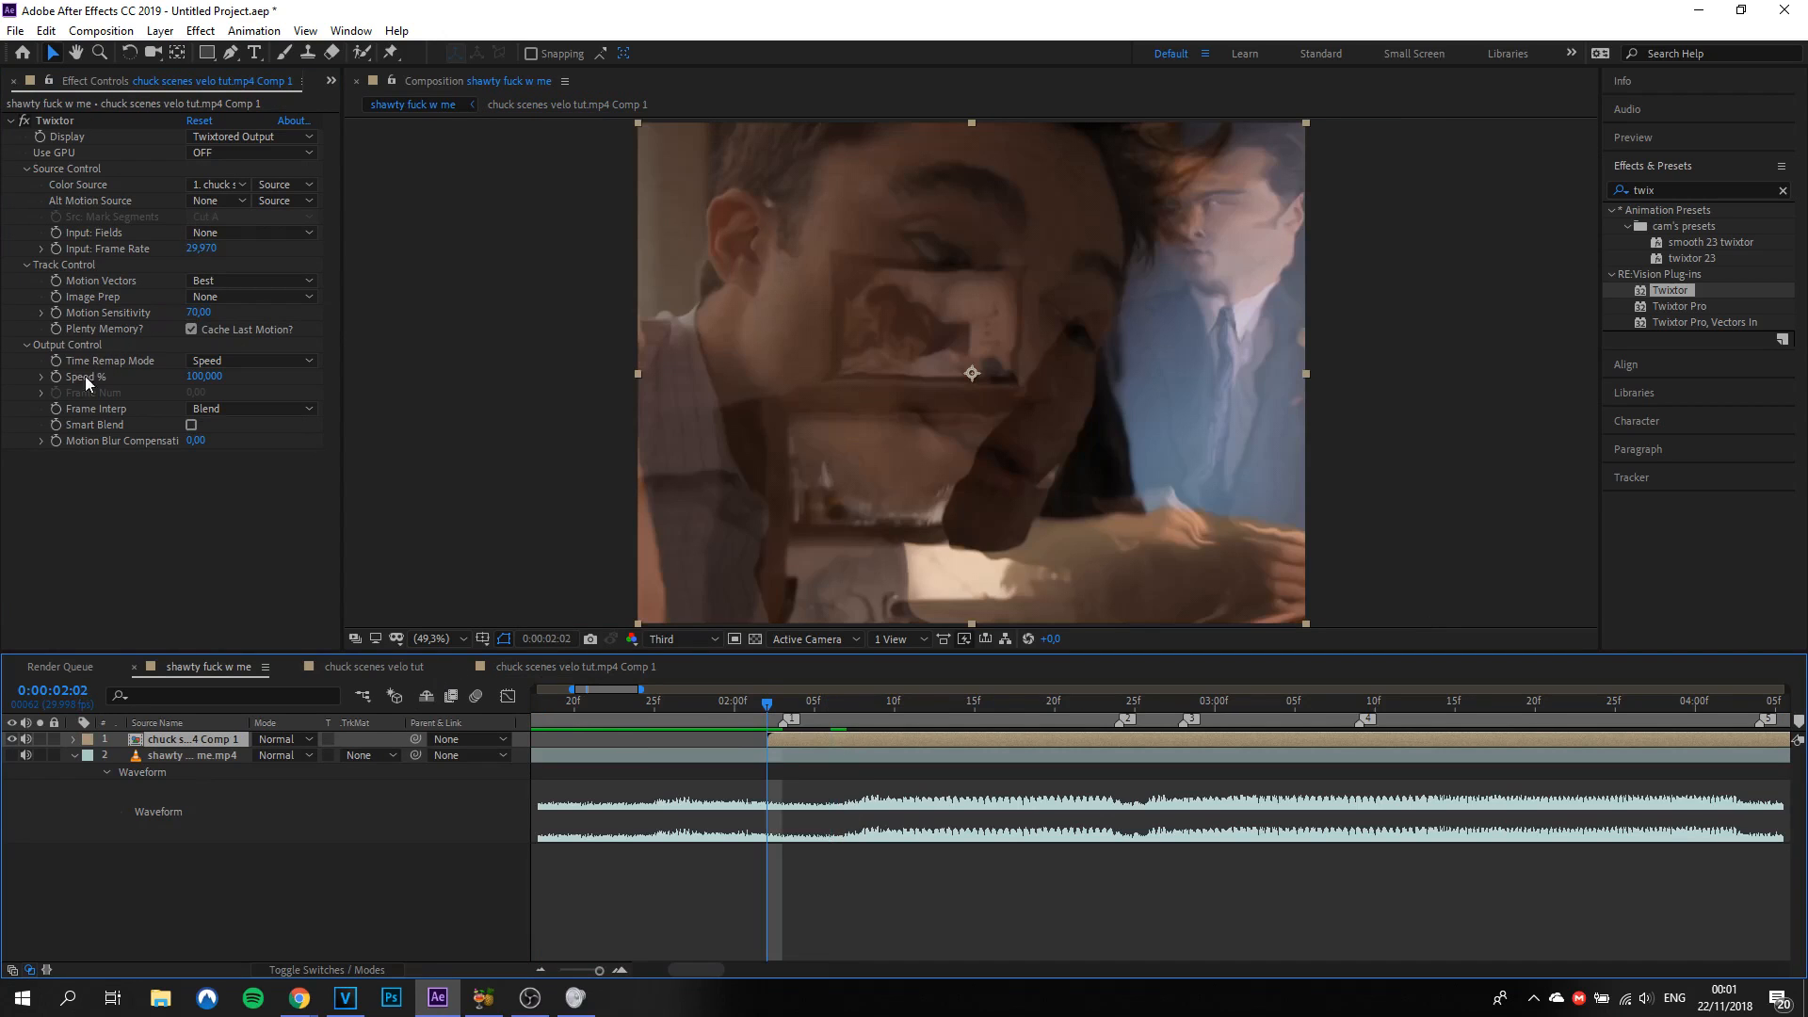
Step: Start keyframing Twixtor's Speed % on the precomposed clip at 0:00:02:02 and set it to 270 at 0:00:02:04
click(57, 378)
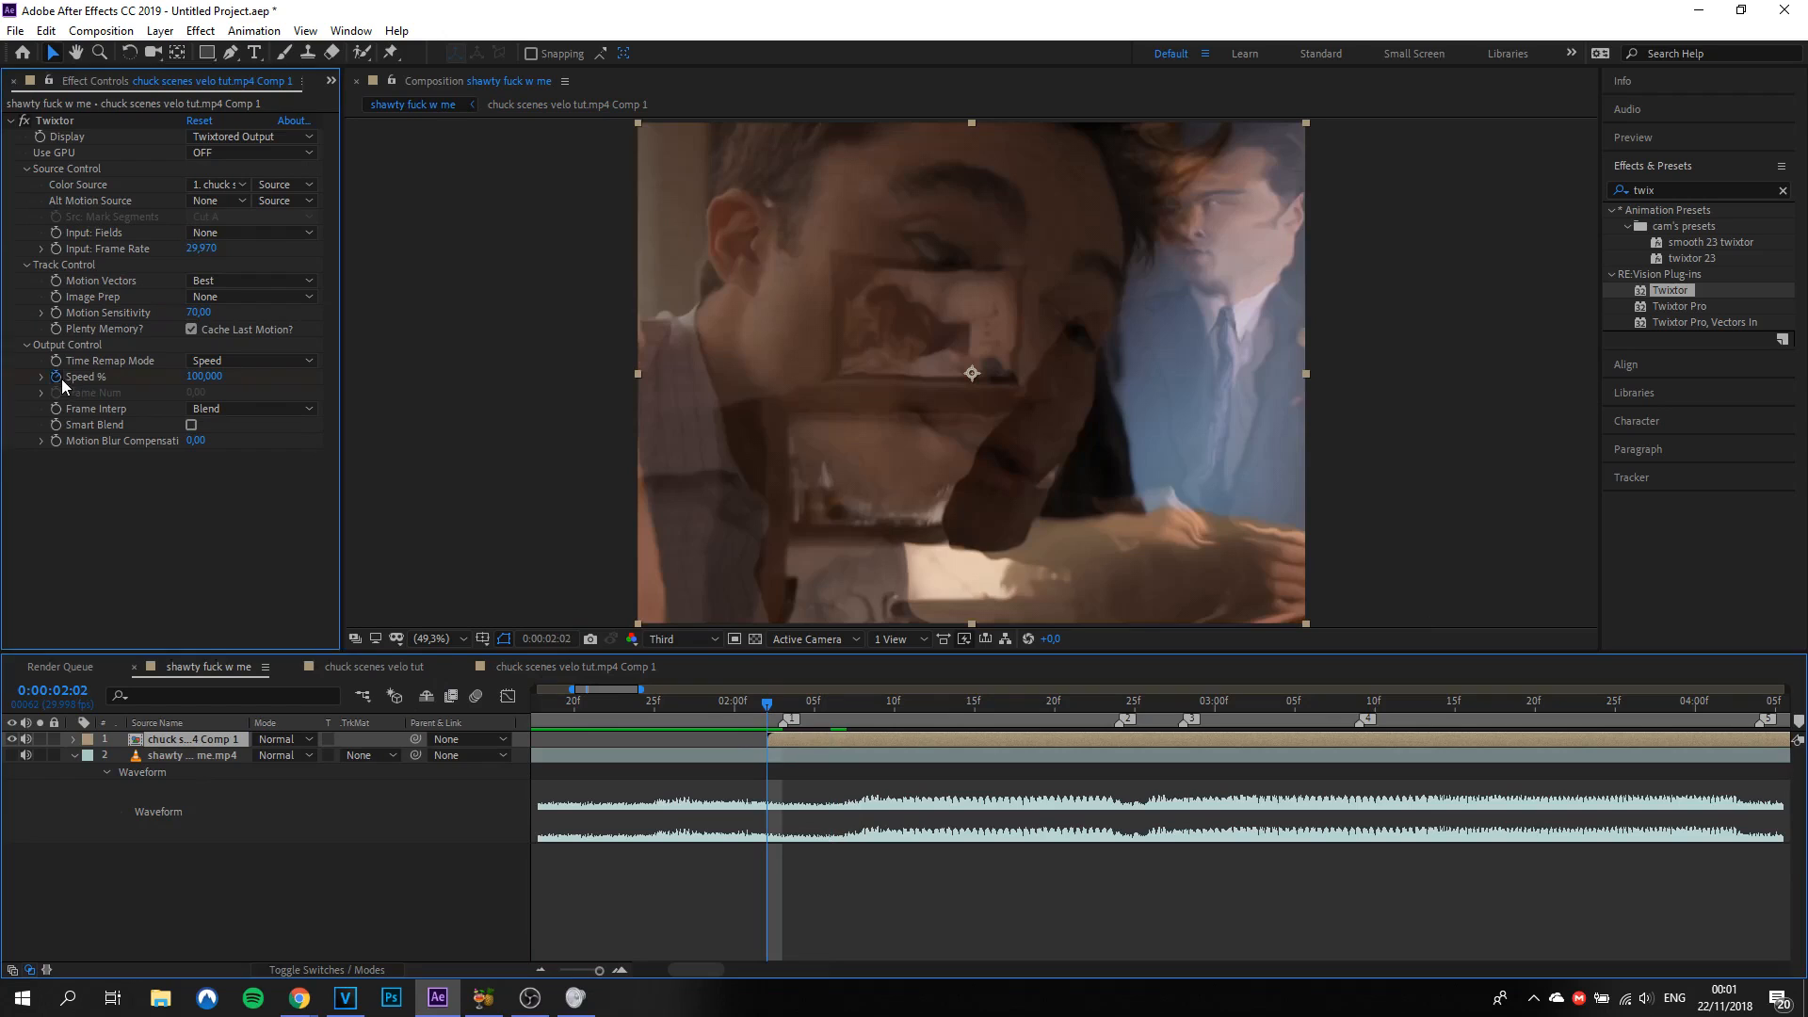
key(u)
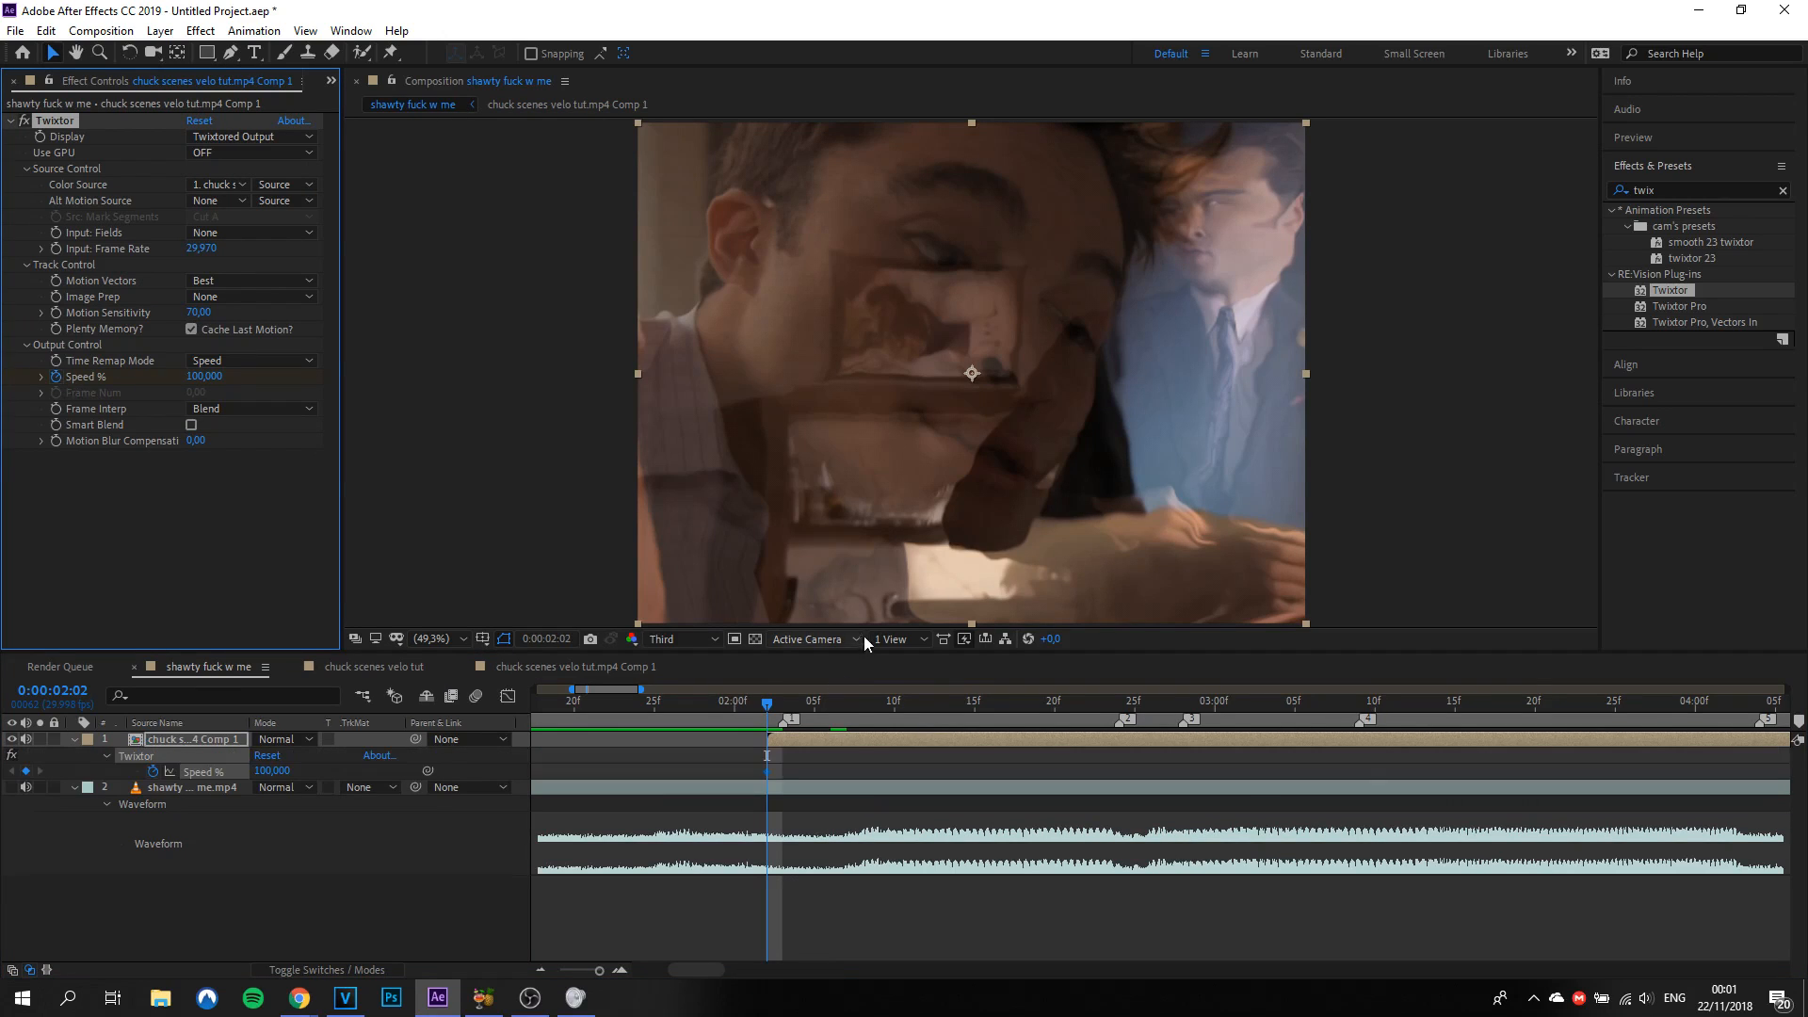
drag(743, 708, 806, 736)
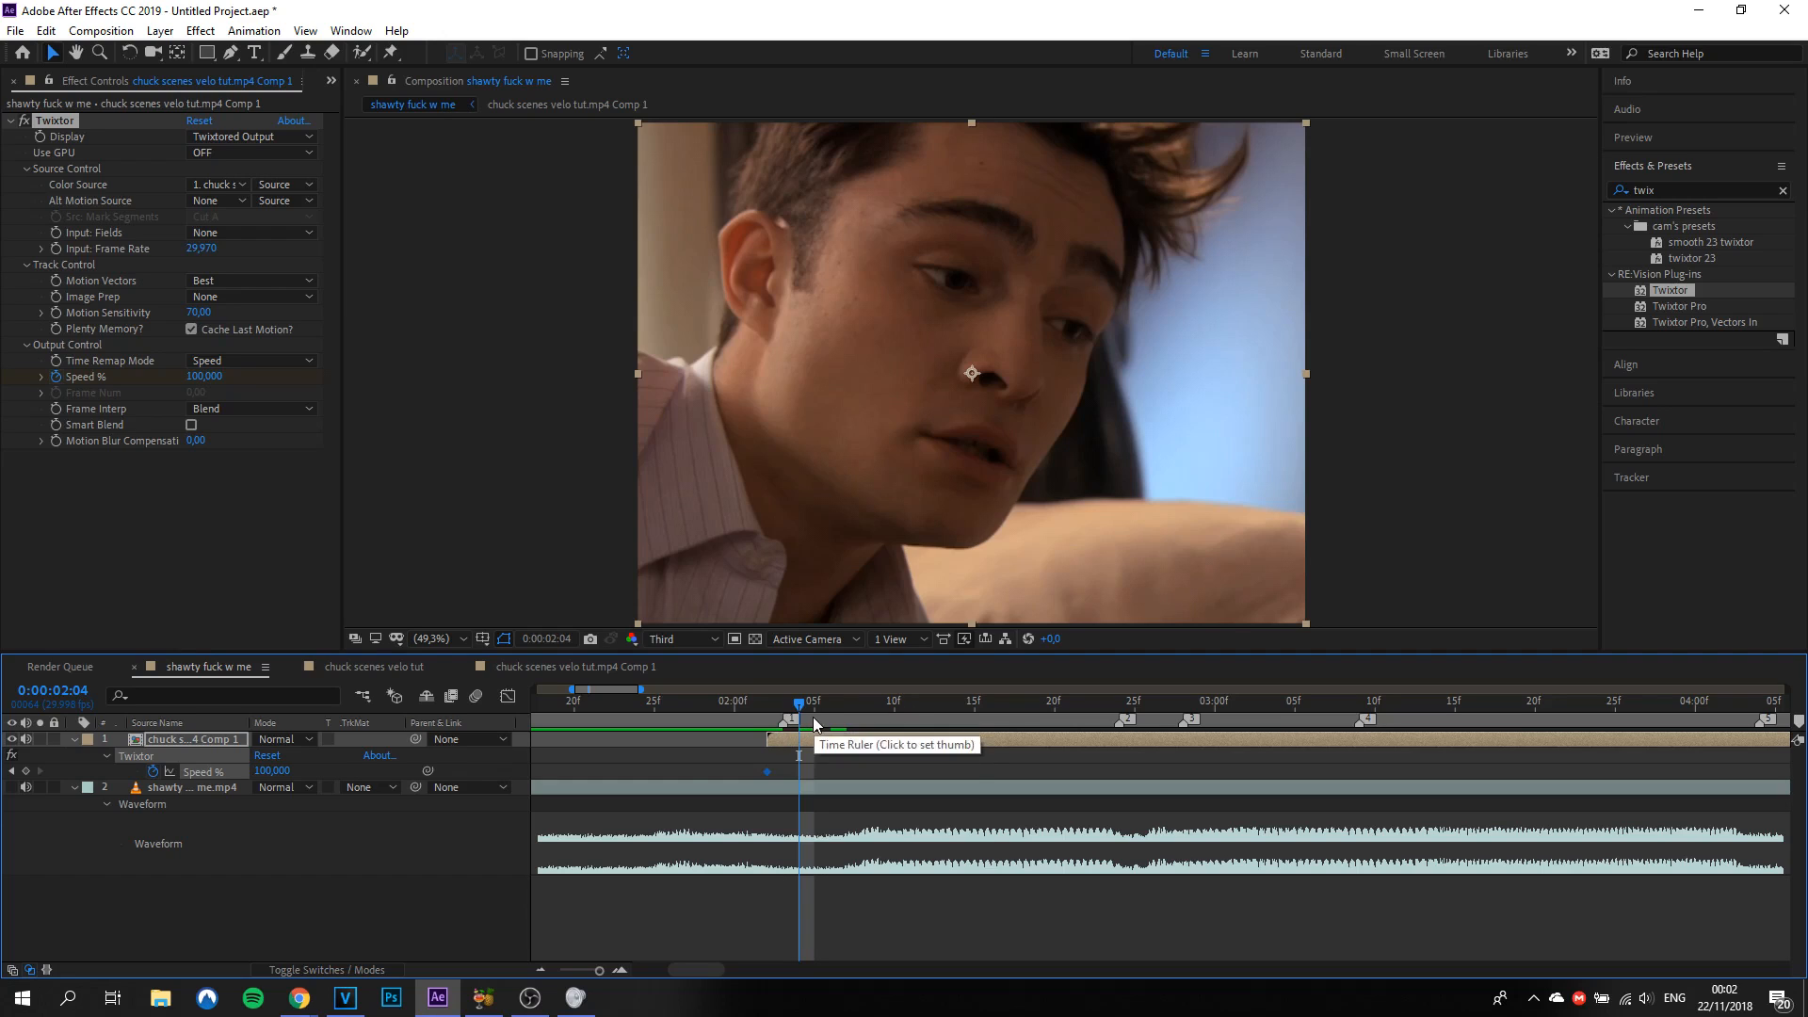
drag(283, 772, 303, 772)
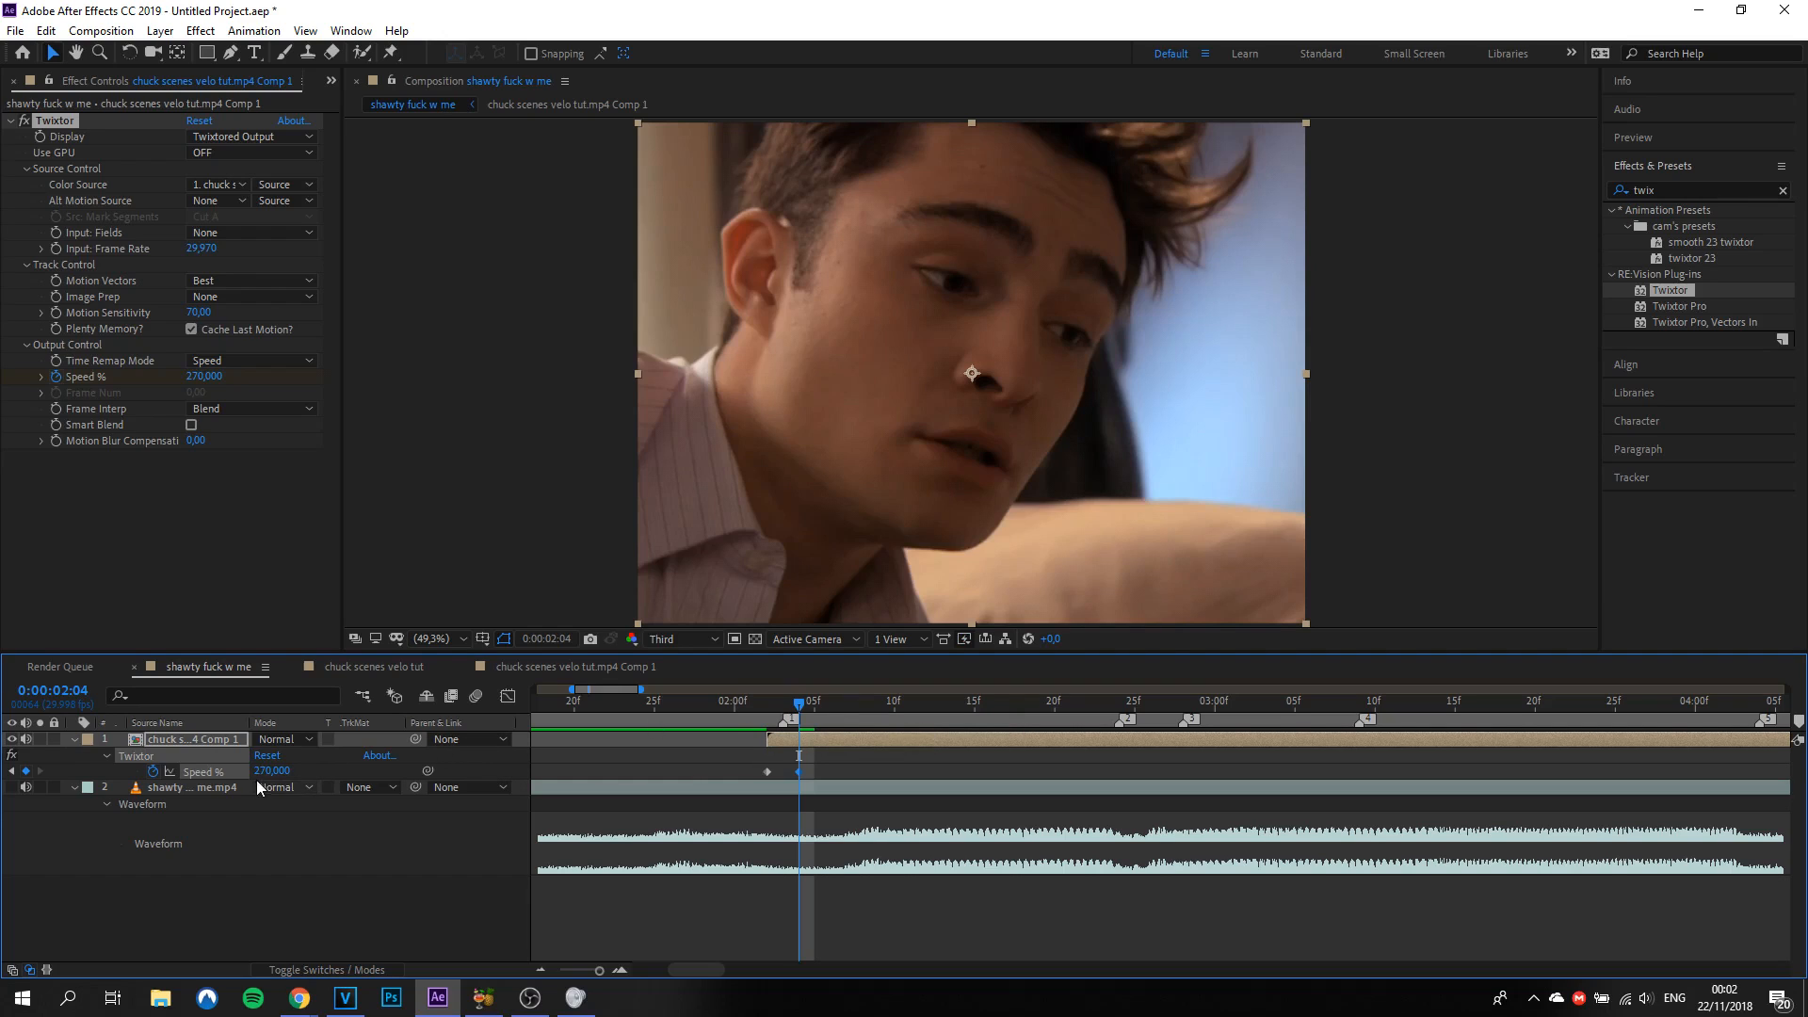
click(298, 770)
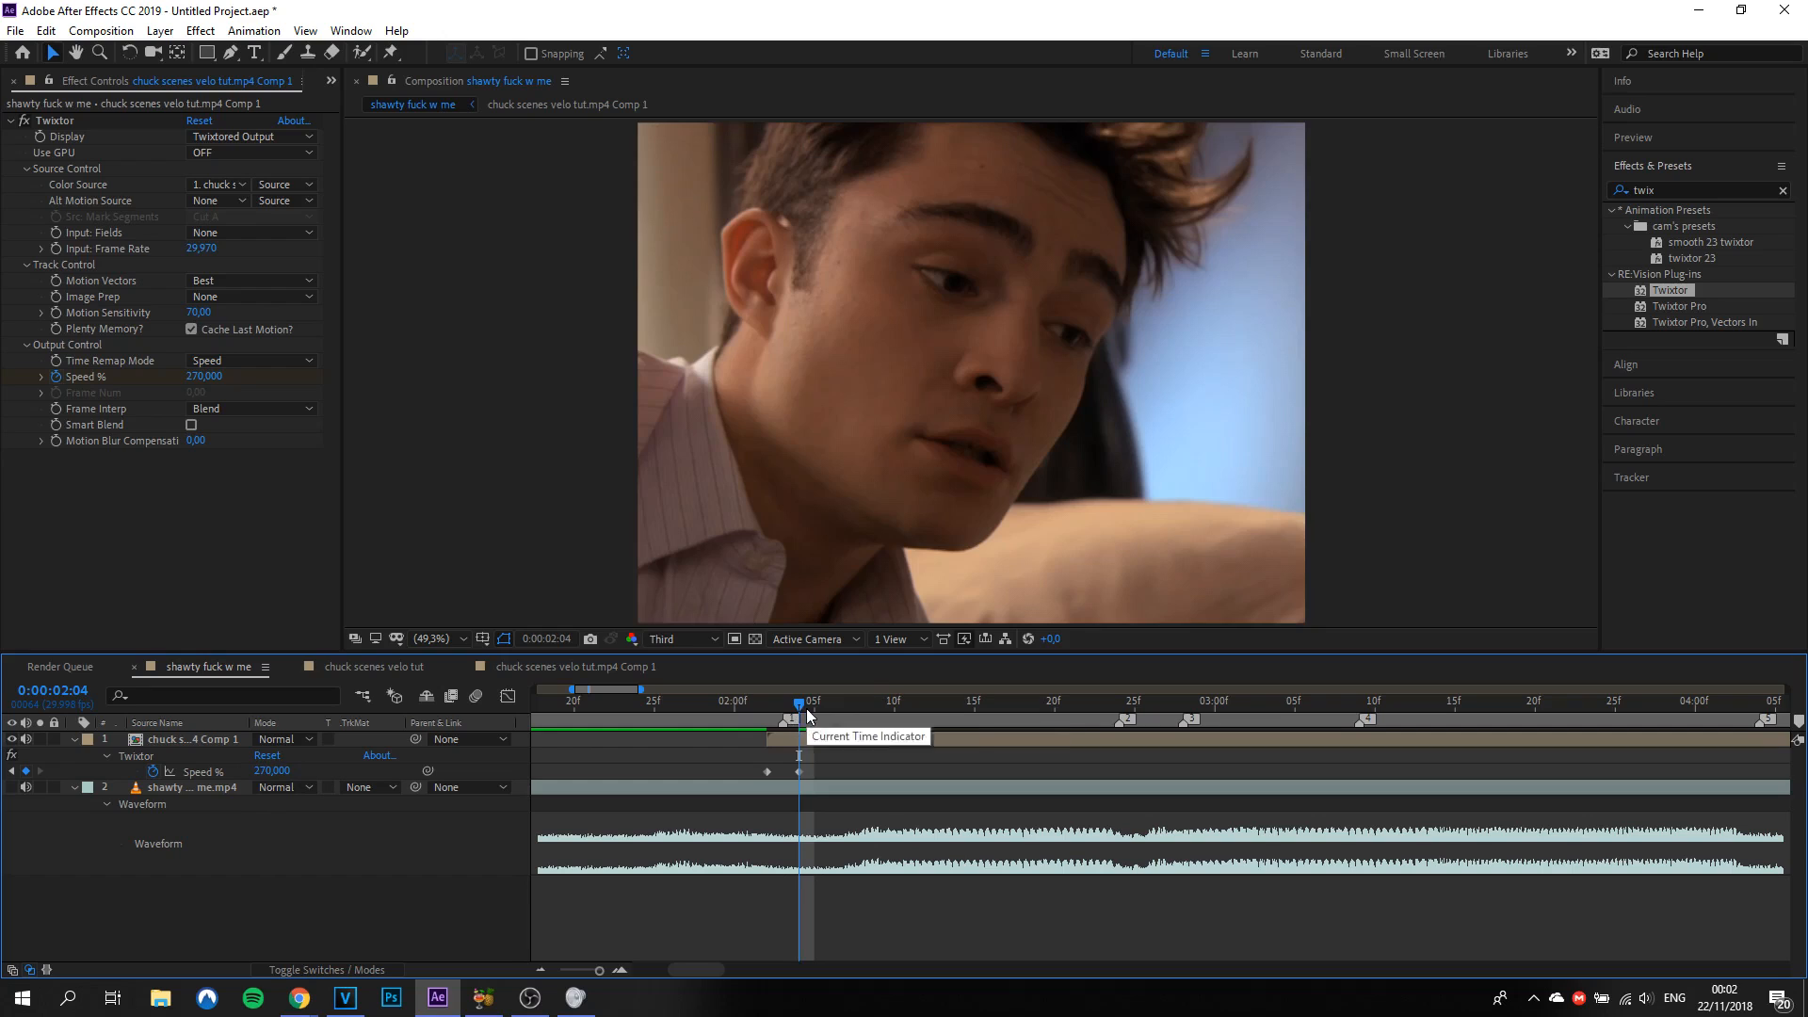
Step: Set Twixtor's Speed % to 35 at 0:00:02:14 and check the clip up to the second beat marker
drag(938, 711, 953, 711)
click(273, 772)
text(35)
key(Return)
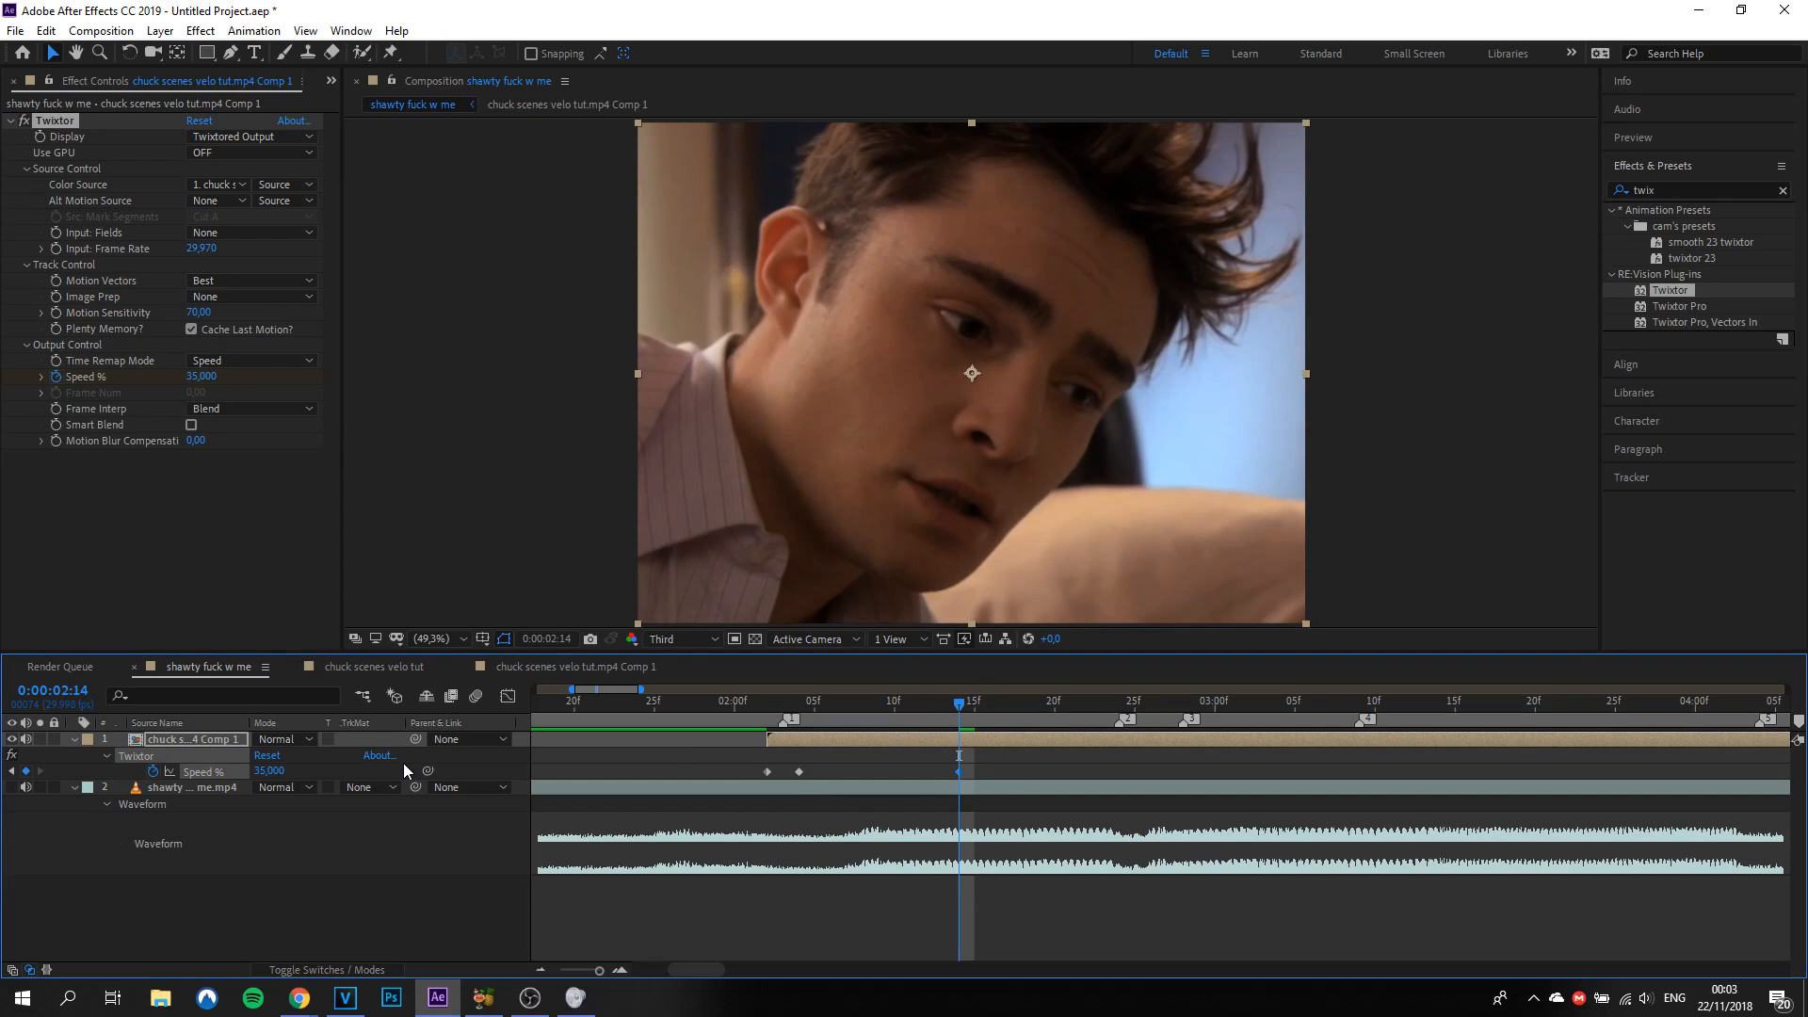
click(281, 770)
mouse_move(970, 713)
mouse_down()
mouse_move(1064, 705)
mouse_move(1182, 729)
mouse_move(1111, 712)
mouse_up()
click(1168, 739)
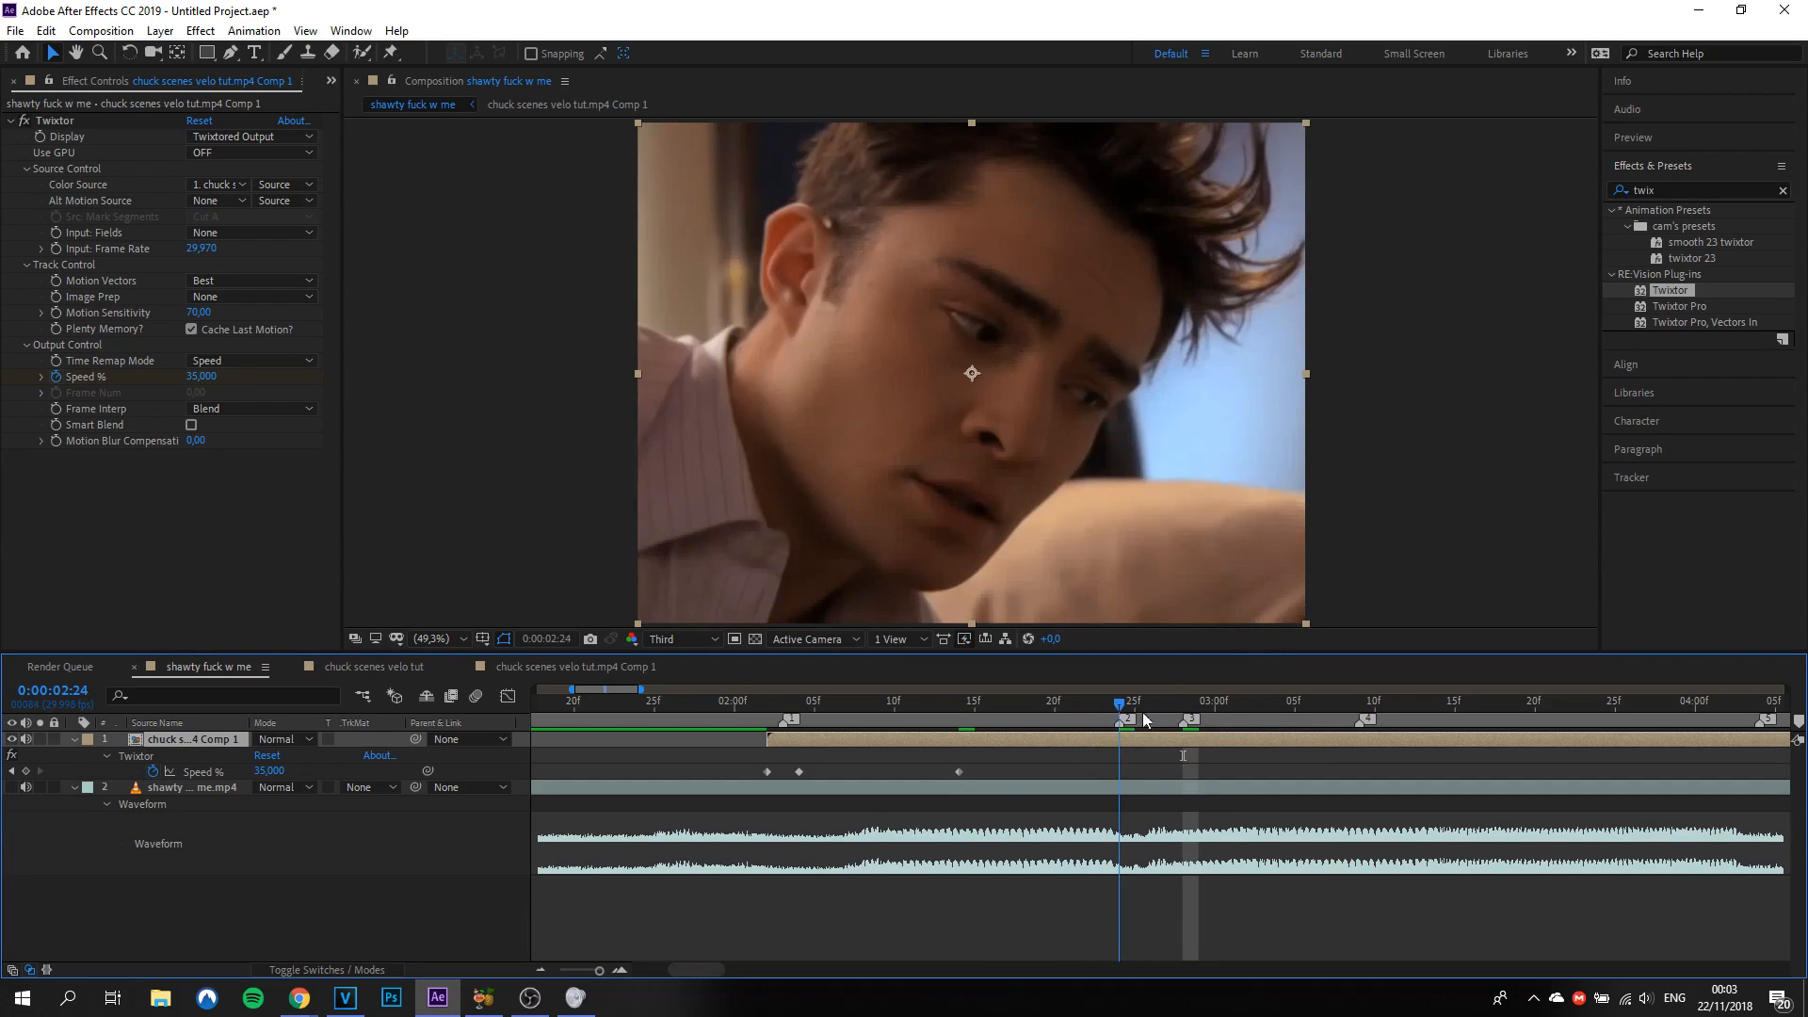
Step: Set the Speed % keyframe at 0:00:02:04 to 230
mouse_move(1106, 727)
mouse_down()
mouse_move(1212, 749)
mouse_move(1025, 748)
mouse_move(1064, 723)
mouse_move(961, 715)
mouse_move(805, 729)
mouse_up()
click(278, 773)
text(230)
key(Return)
Step: Look at the beginning of the nested composition, and return to 0:00:02:14 in the main composition
drag(844, 713, 992, 725)
double_click(923, 744)
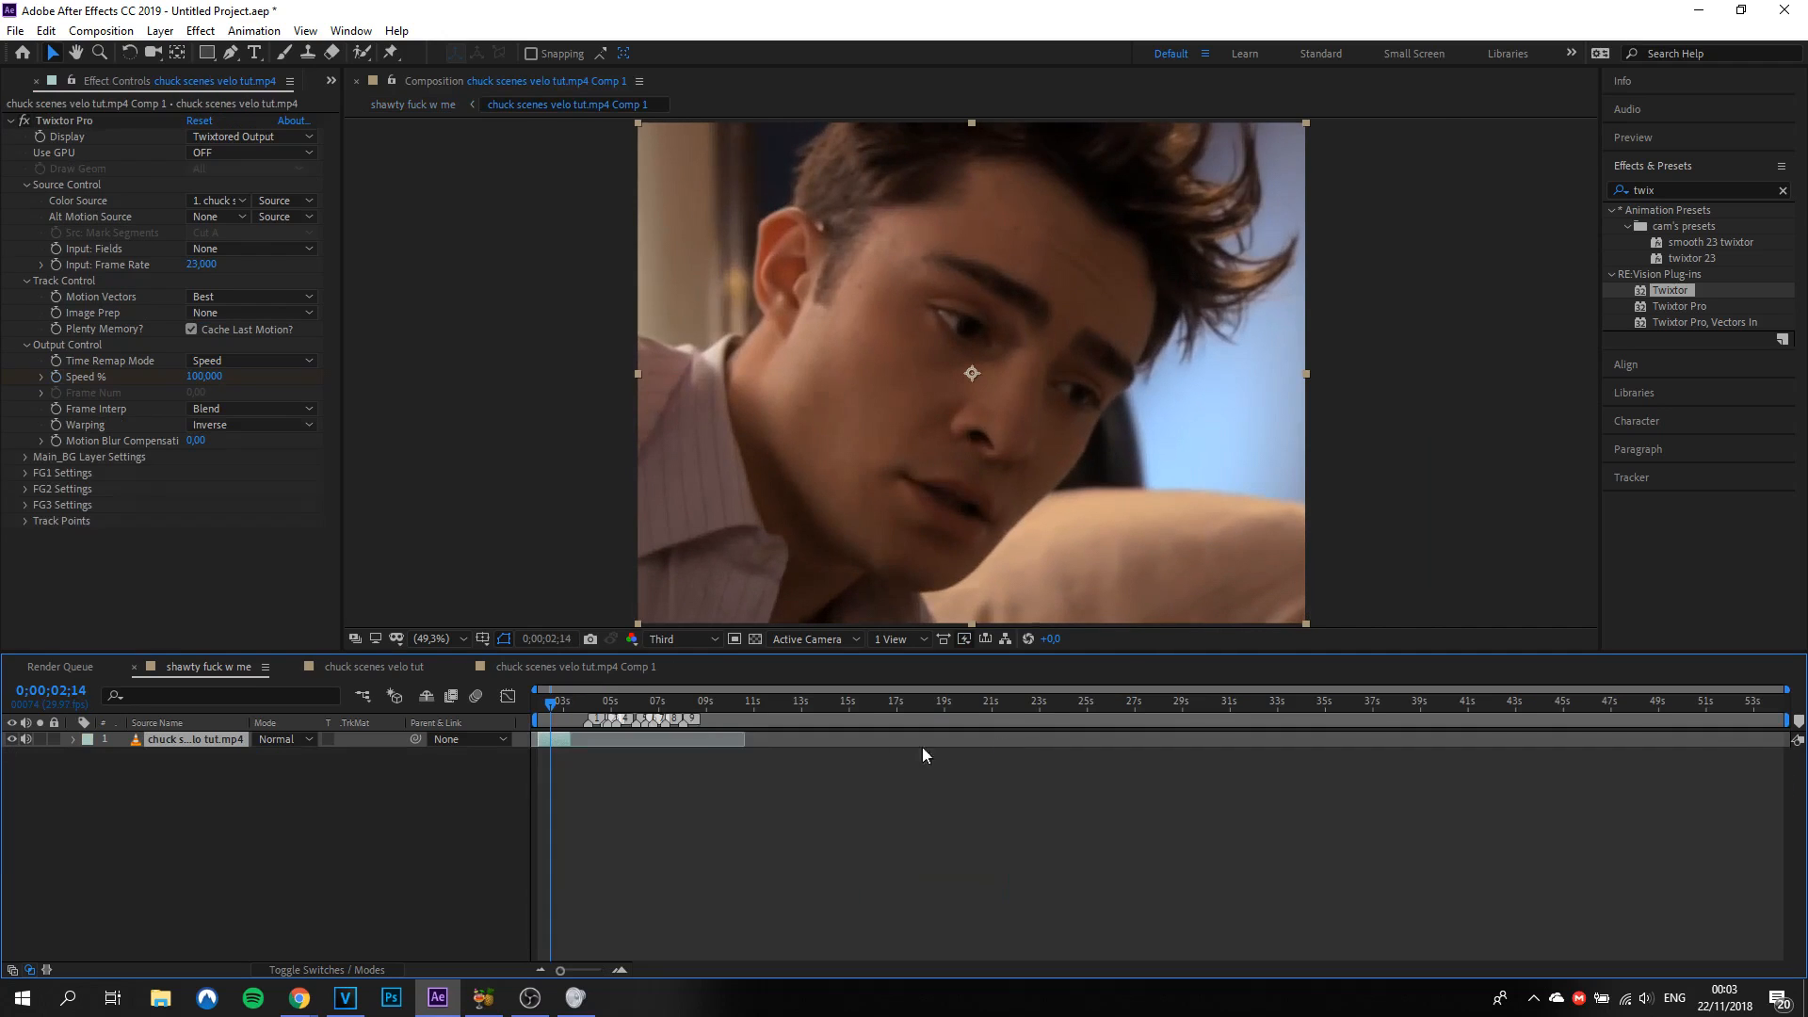
drag(558, 717, 531, 720)
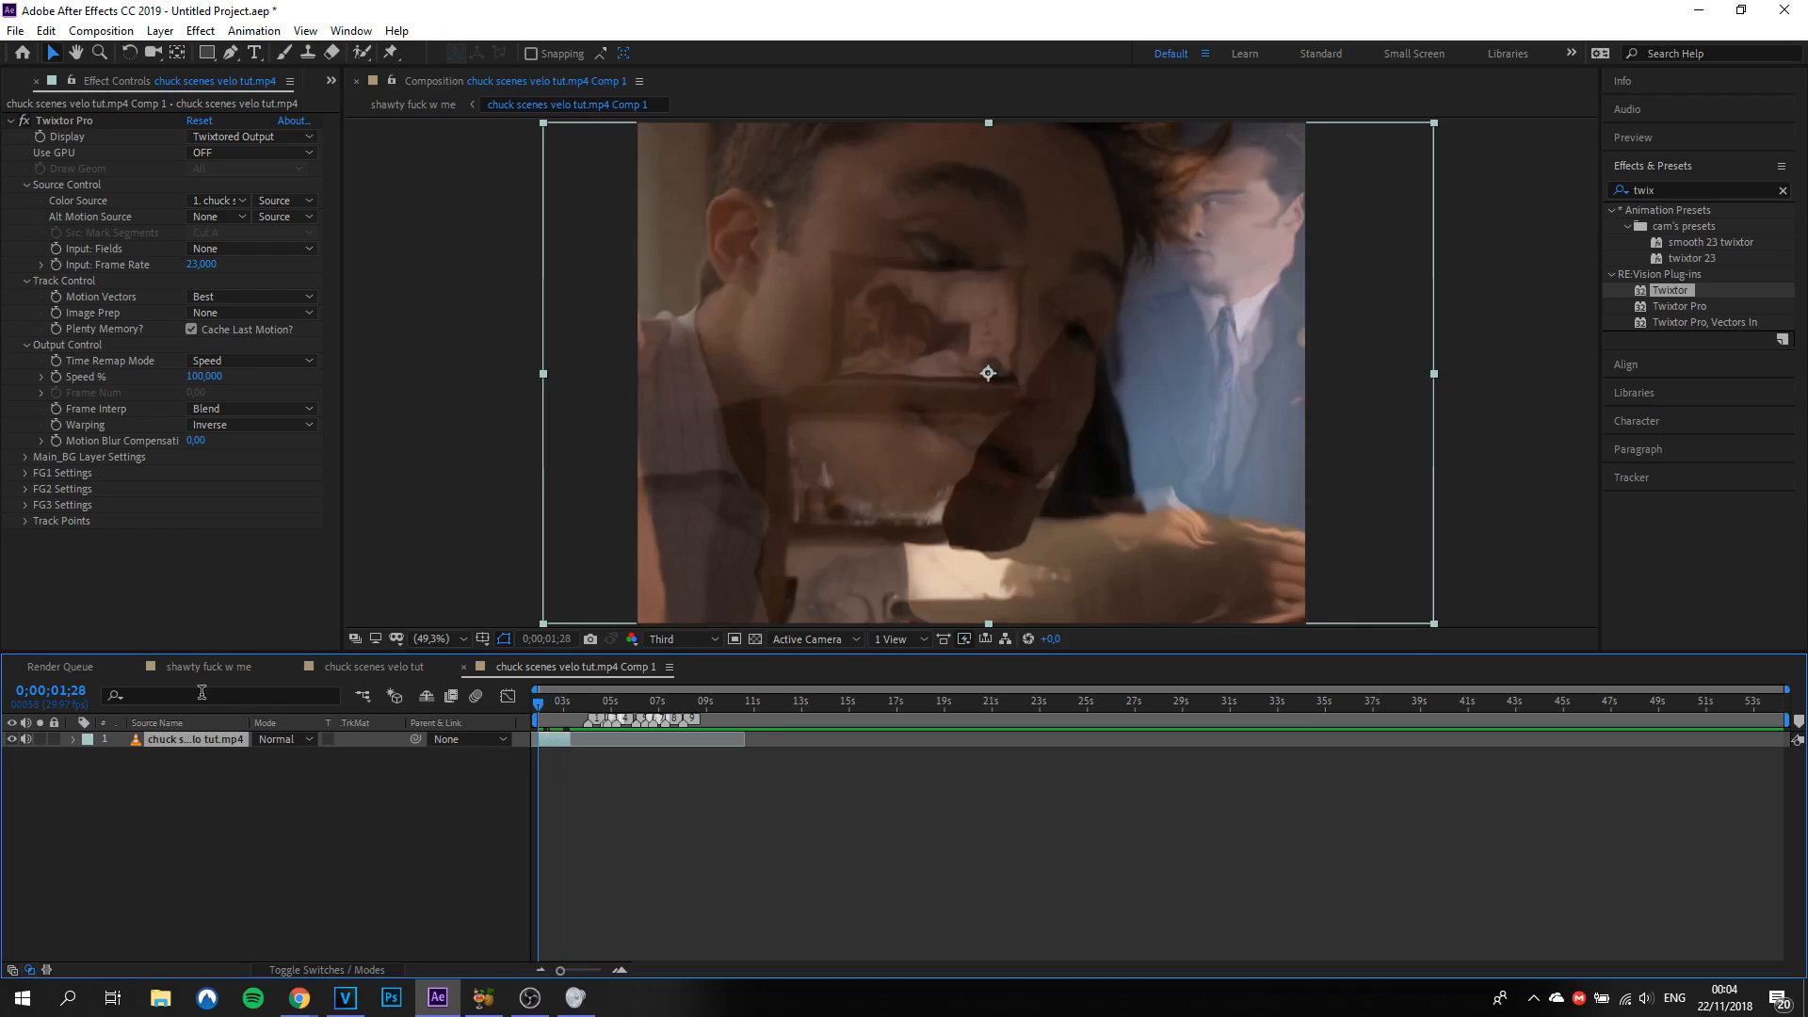
click(193, 668)
drag(785, 706, 959, 720)
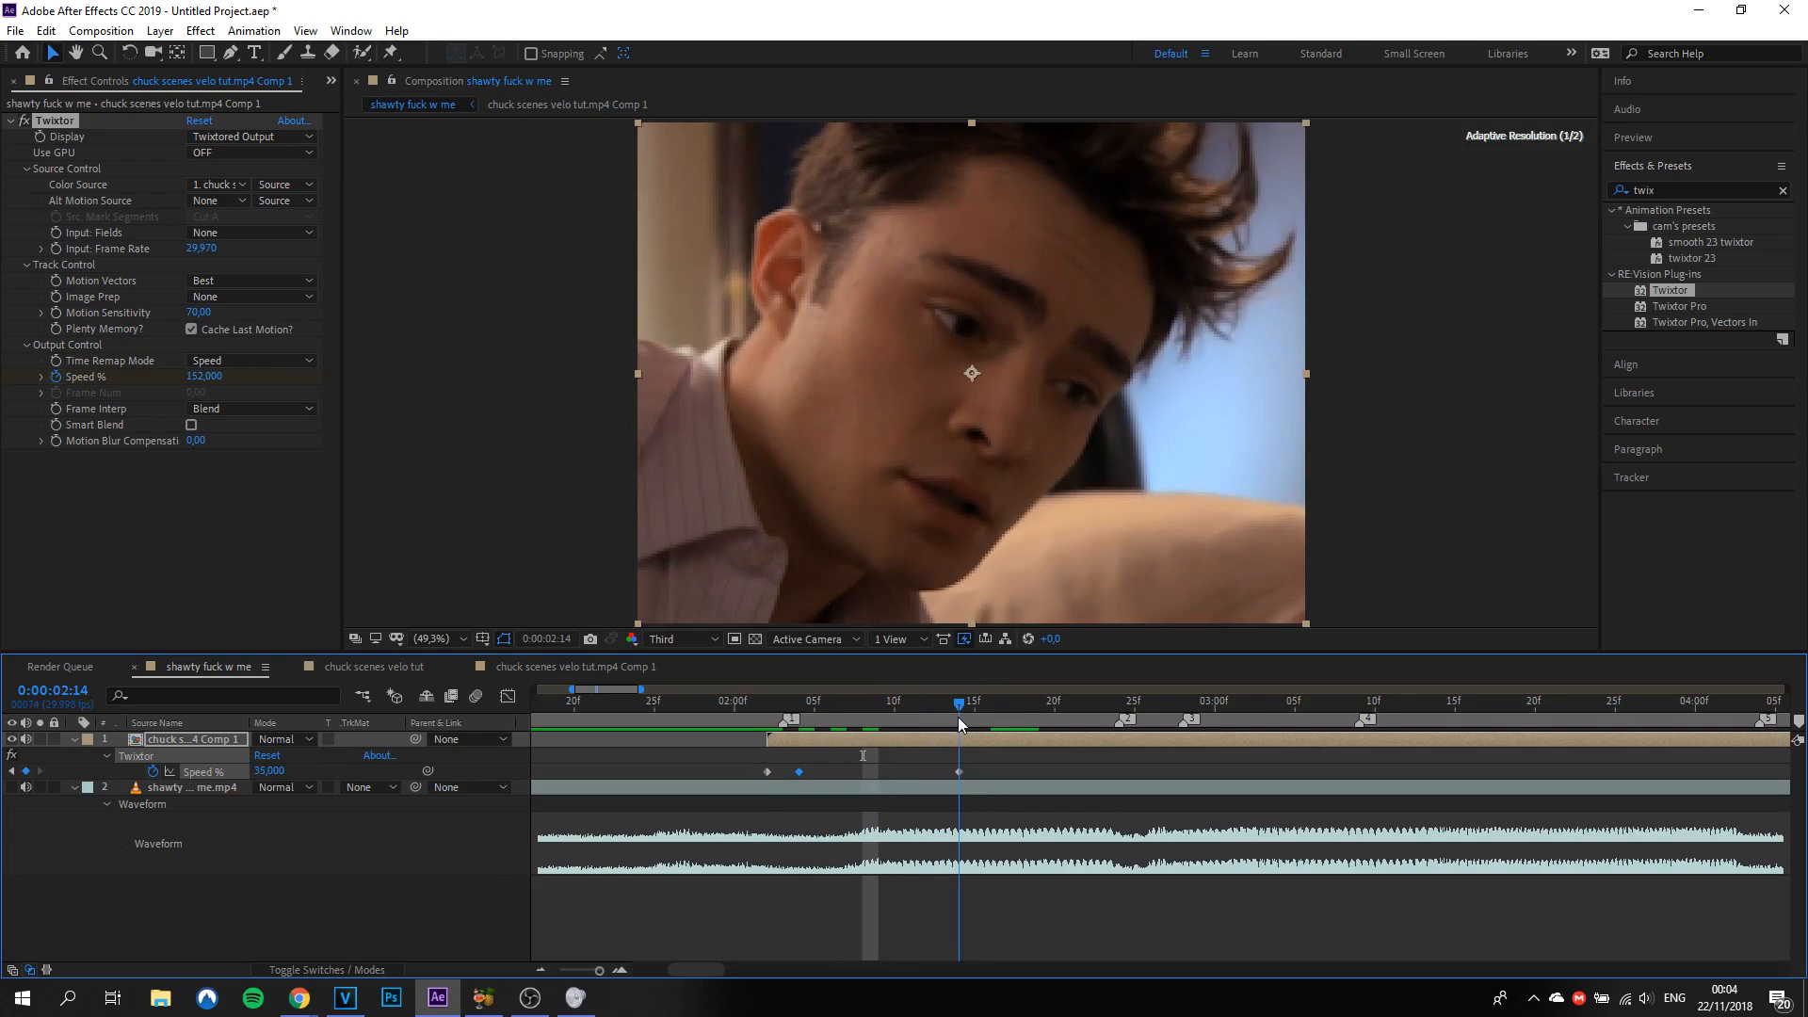
Step: Set Twixtor's Speed % to 40 at 0:00:02:19
click(1055, 718)
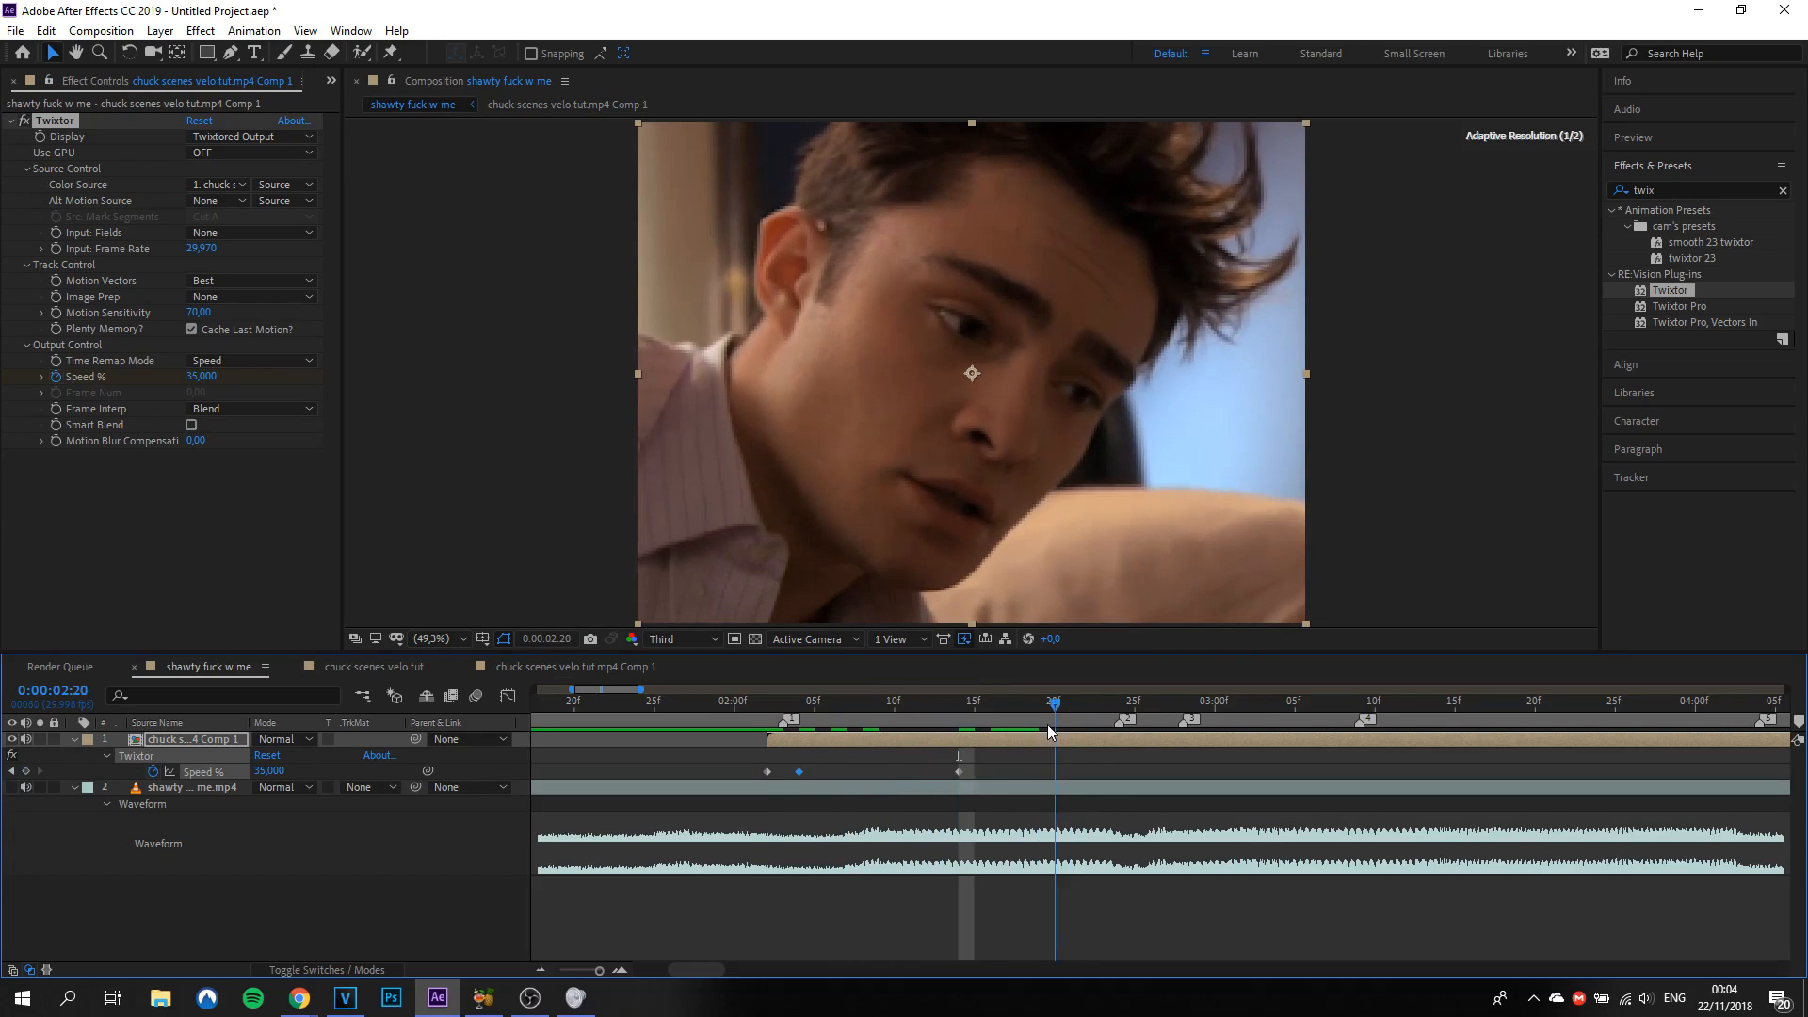
drag(1050, 725, 1039, 725)
click(268, 772)
text(40)
key(Return)
Step: Keyframe Twixtor's Speed % at 0:00:02:22, trying 200 before settling on 80
drag(1039, 702, 1091, 699)
click(268, 773)
text(200)
key(Return)
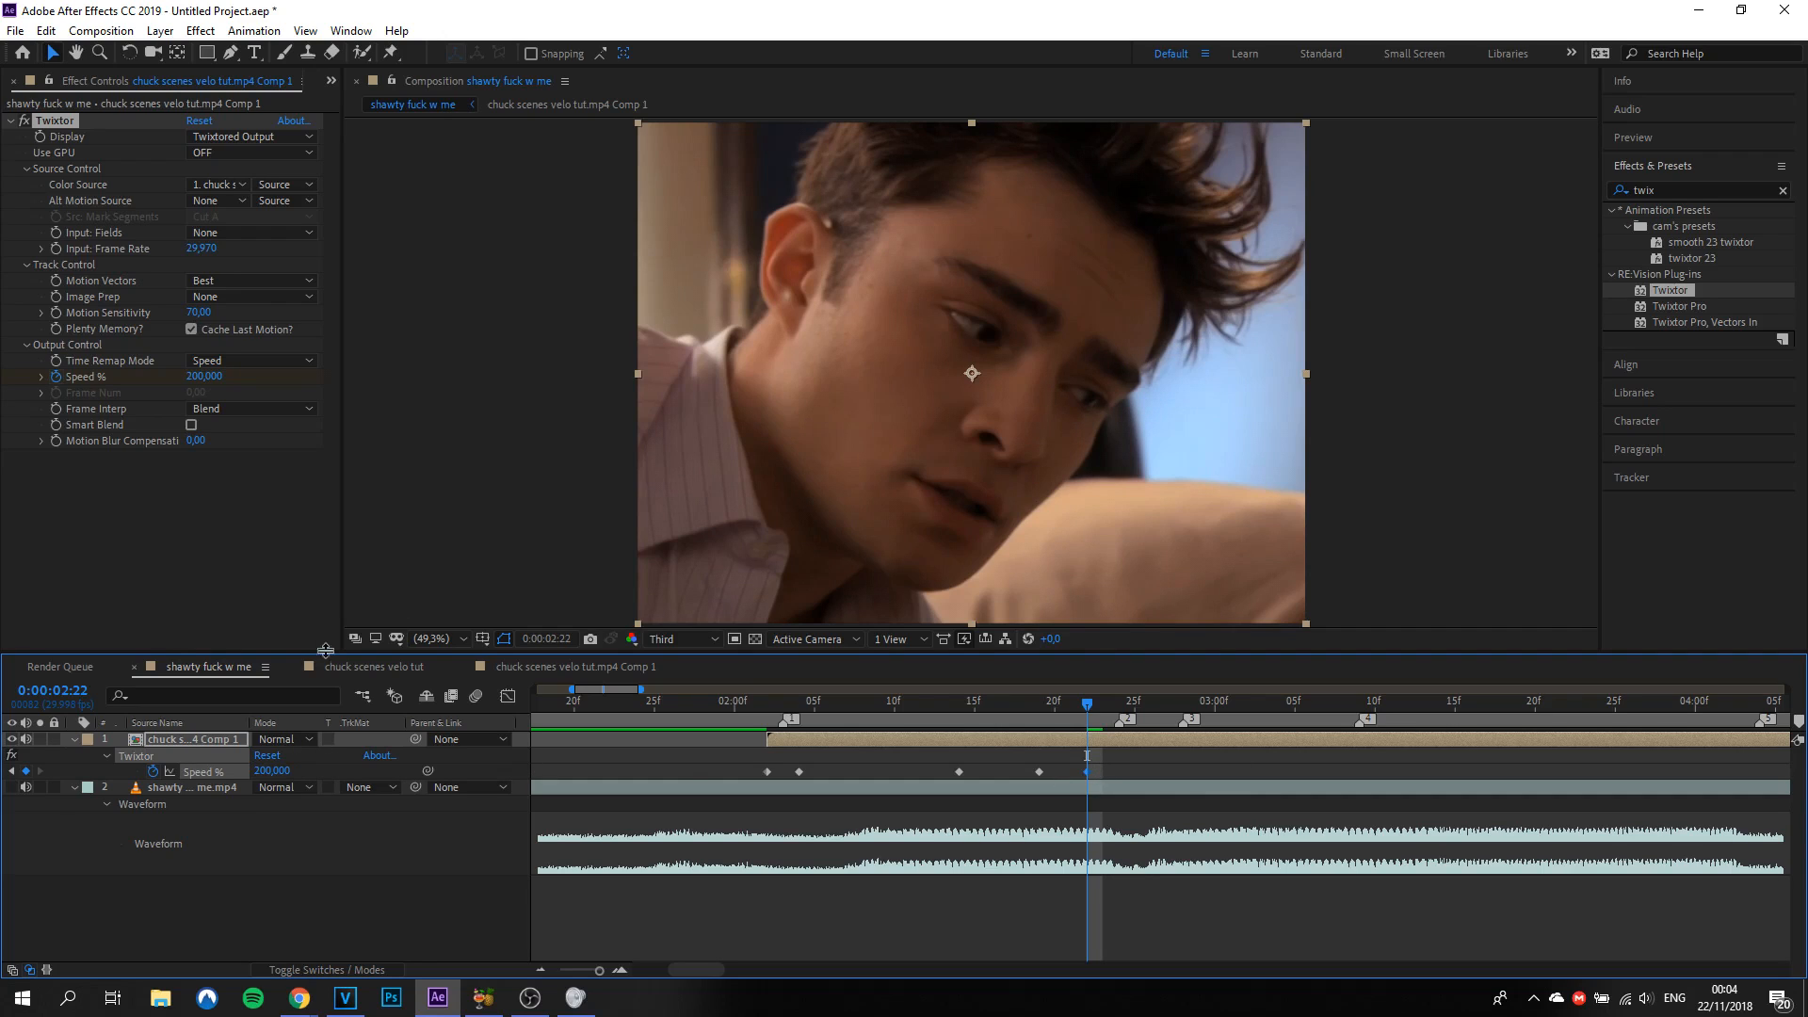
click(272, 770)
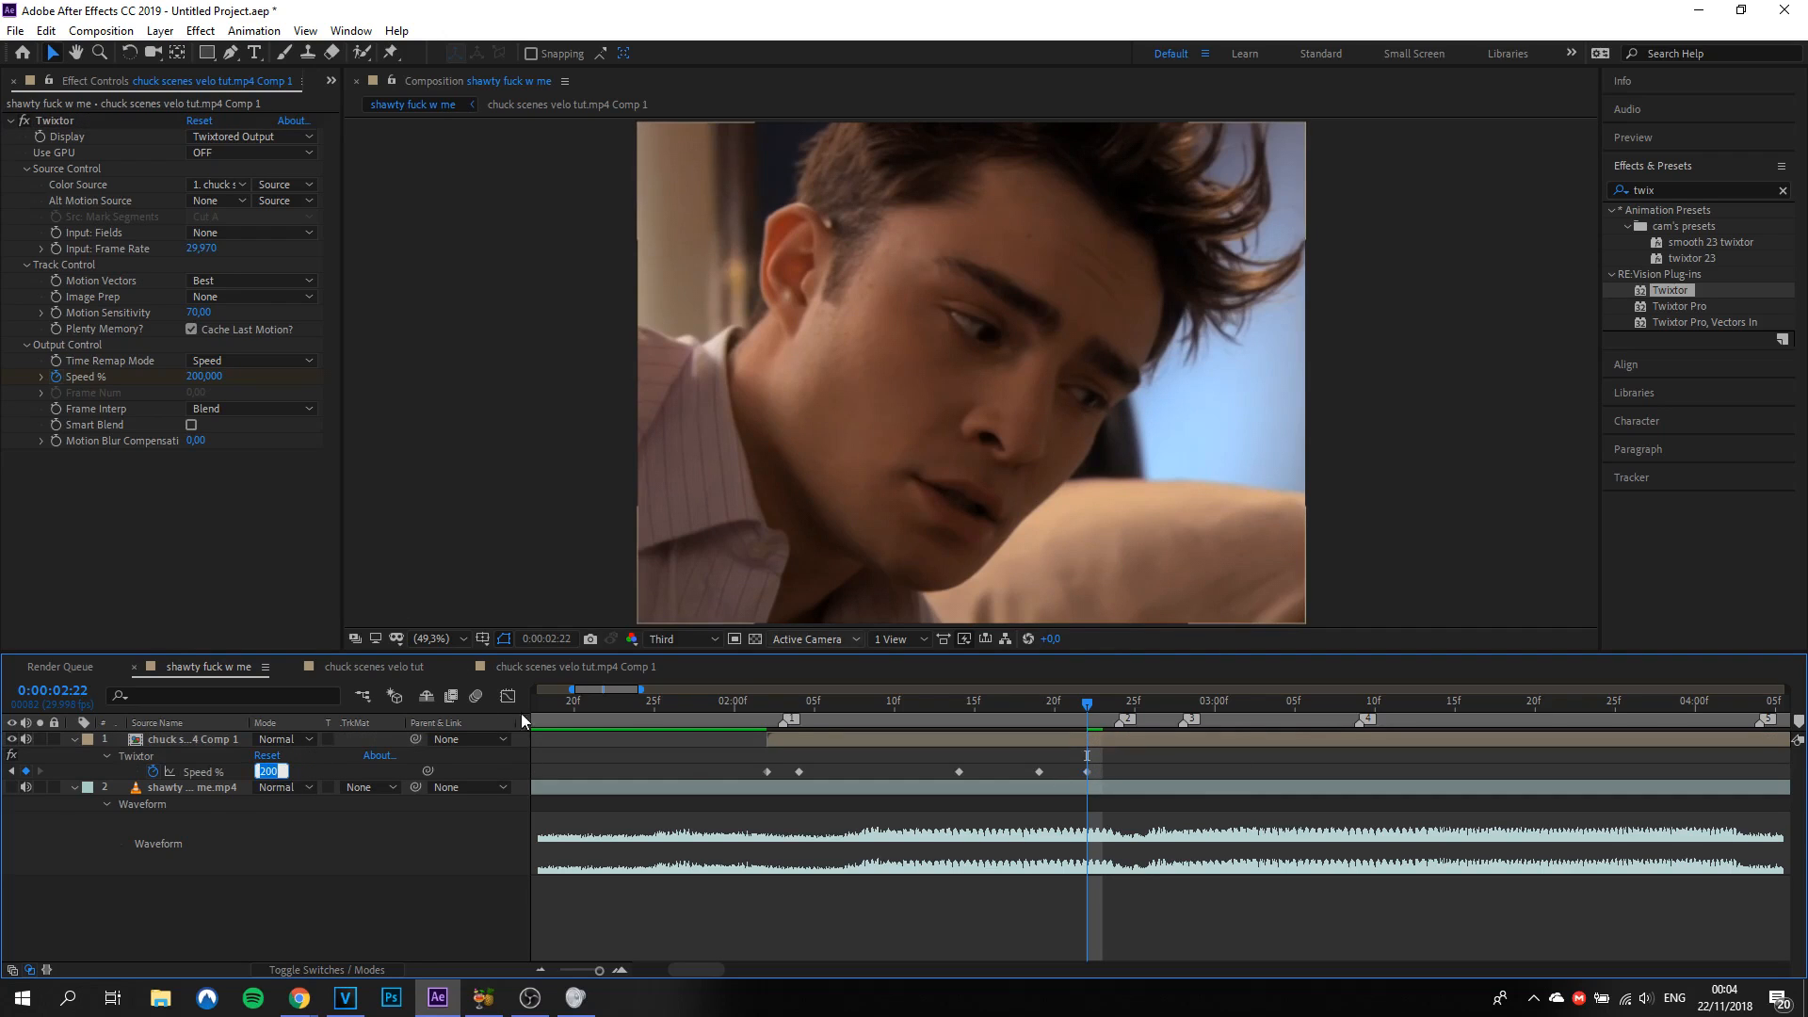
text(80)
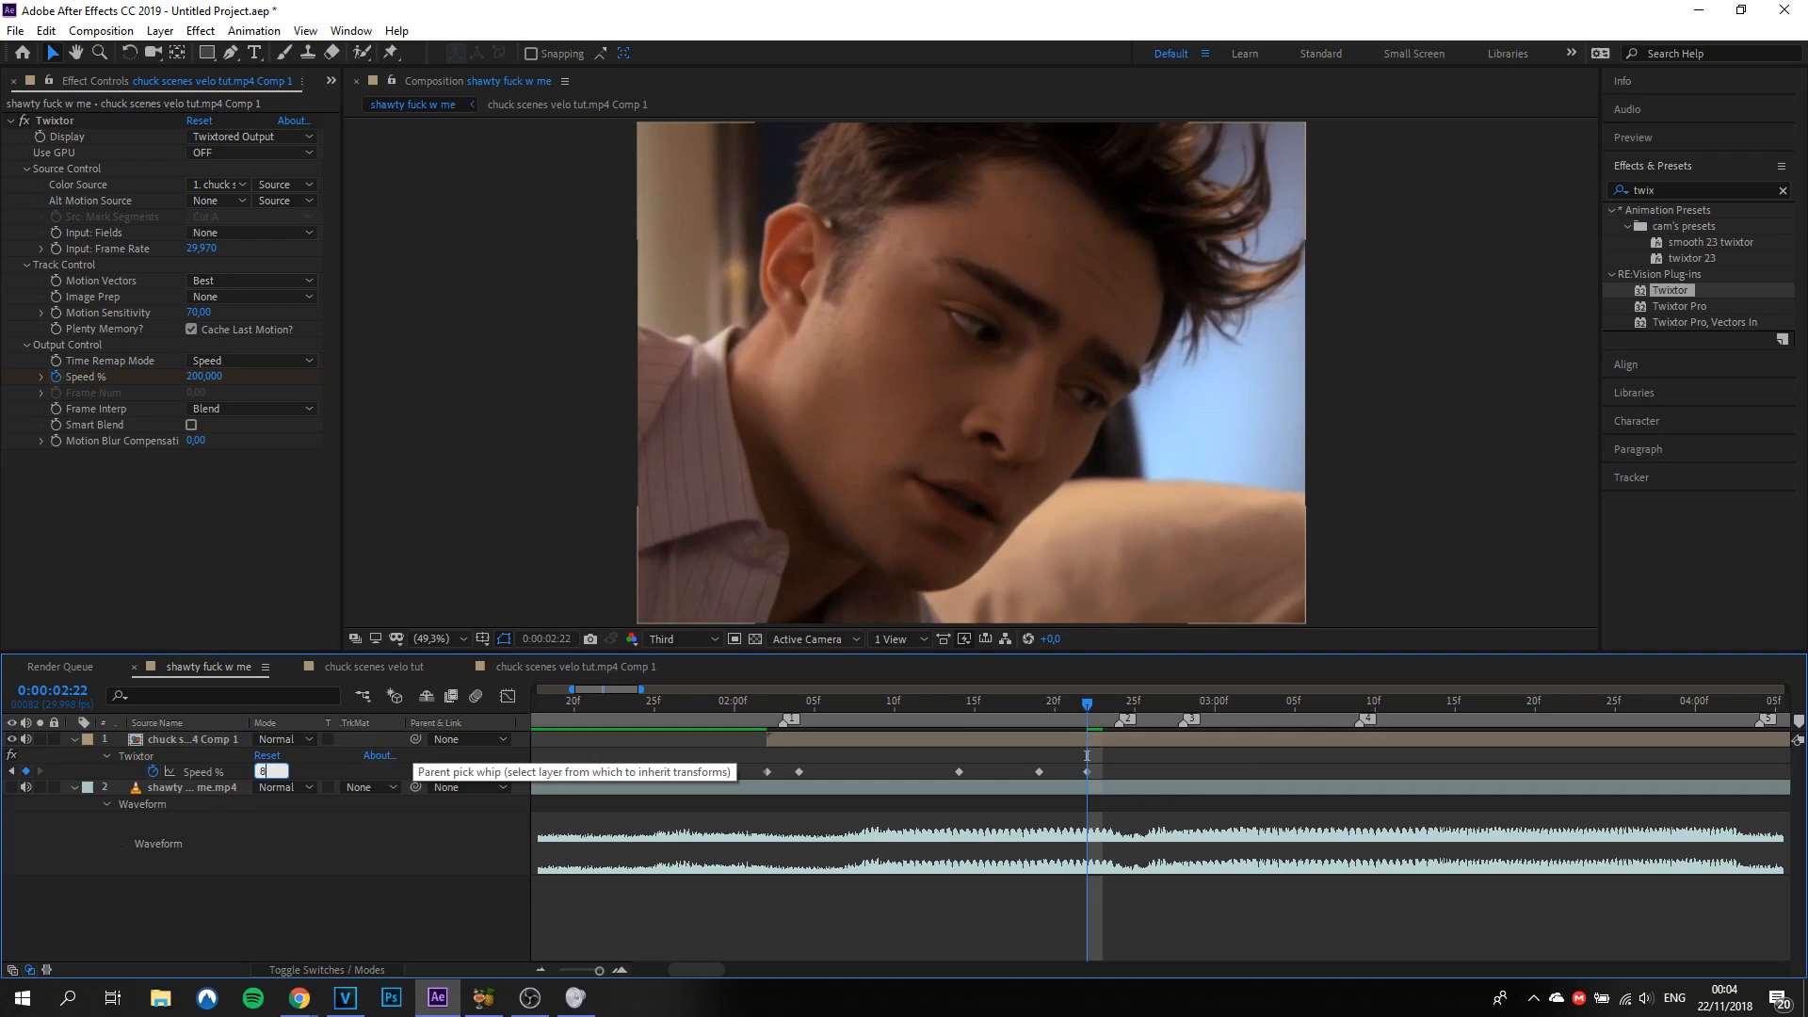
key(Return)
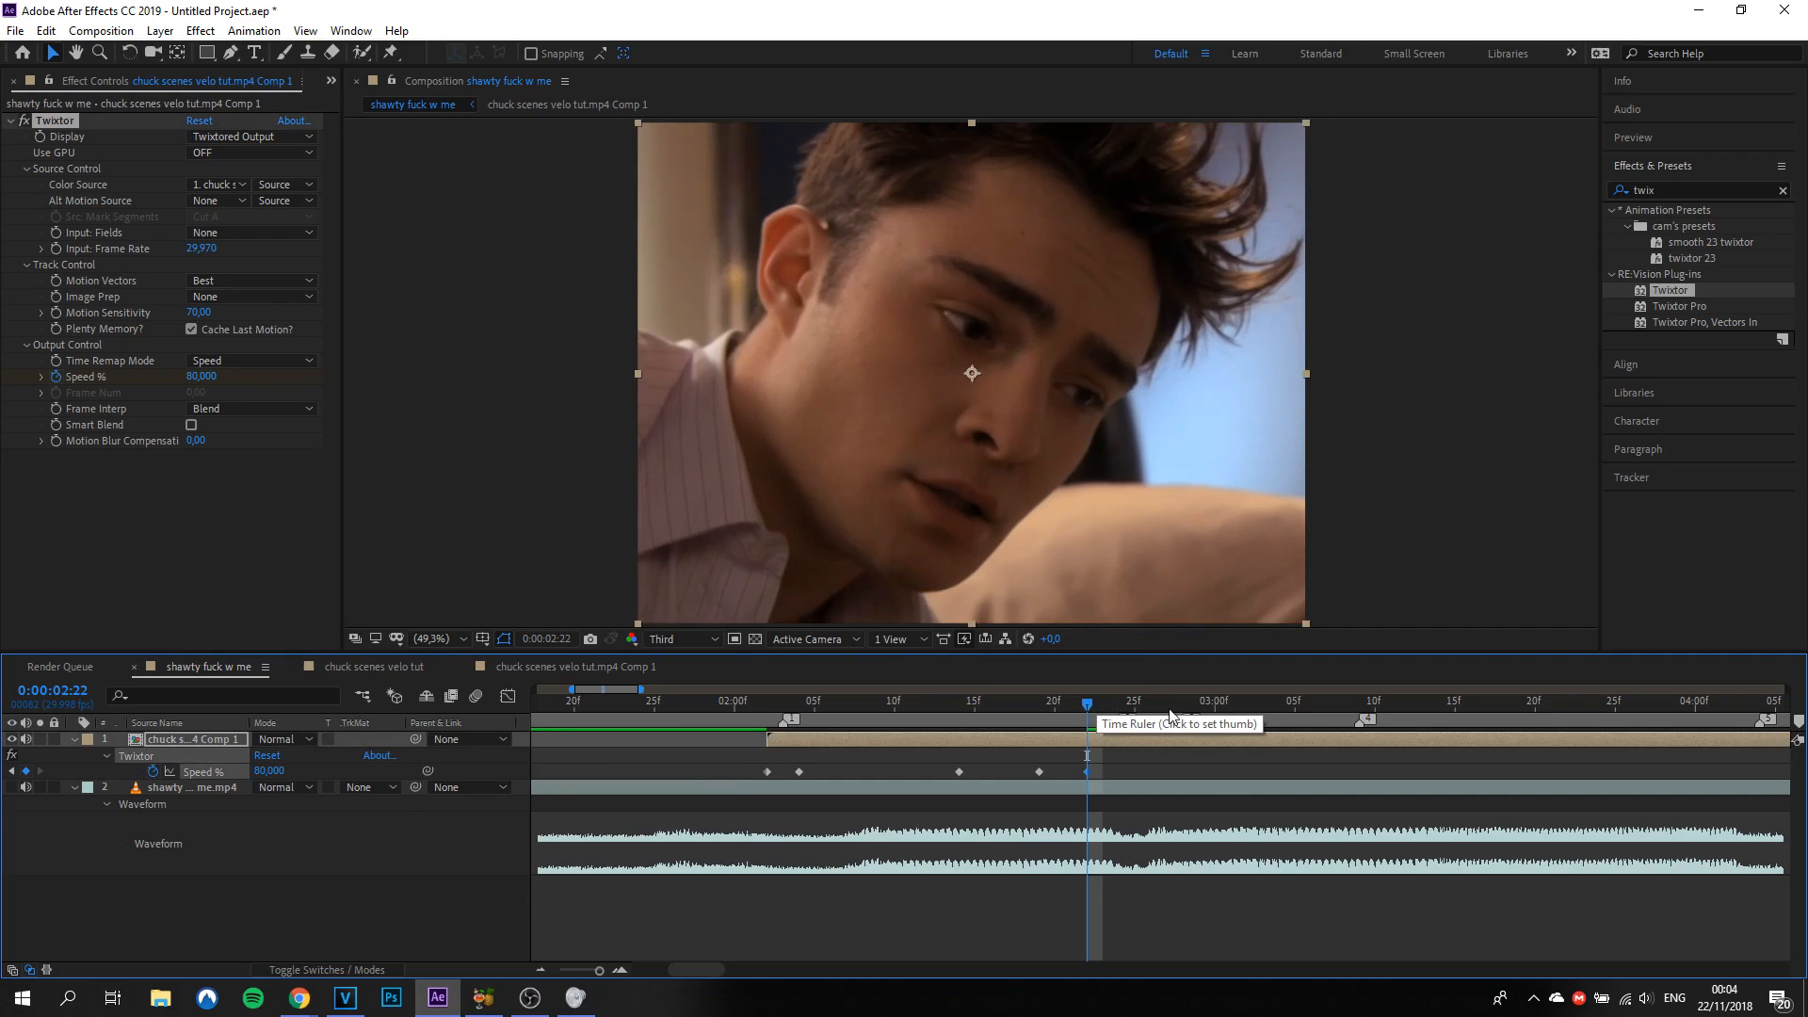
Step: Set Twixtor's Speed % to 25 at 0:00:03:00 and move that keyframe one frame earlier to 0:00:02:29
click(1215, 704)
click(266, 770)
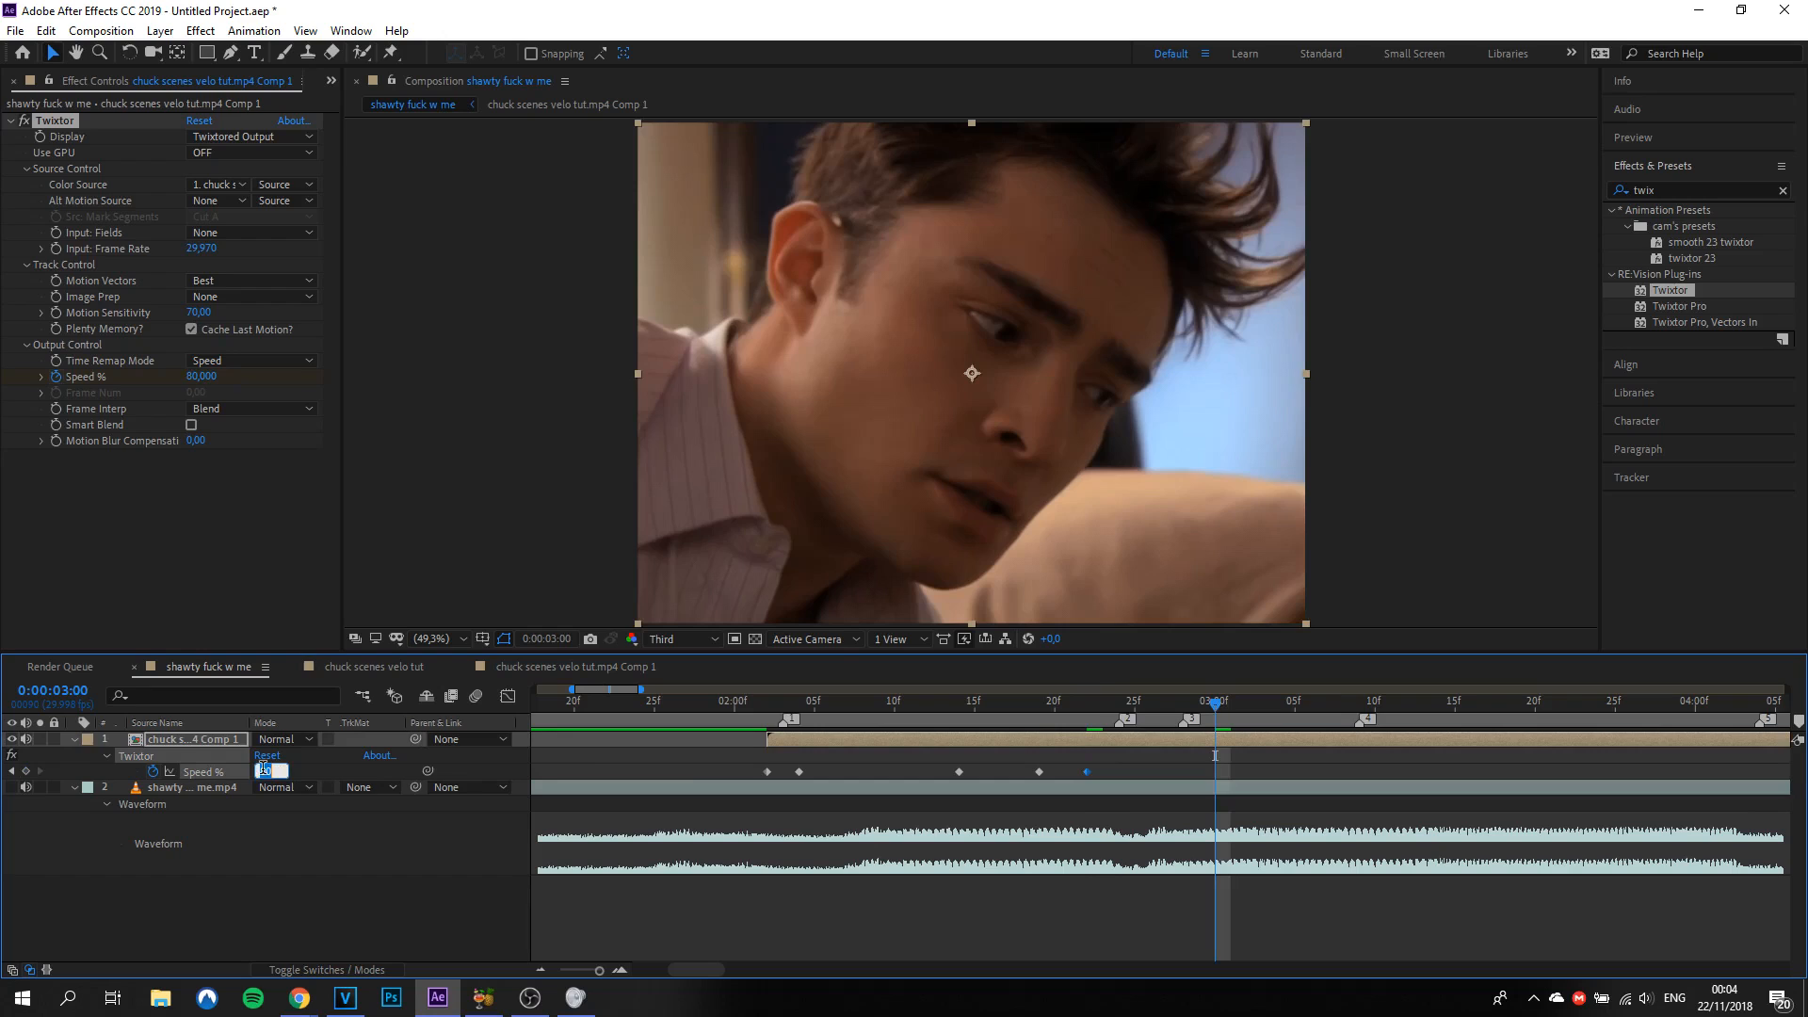
key(Return)
drag(1076, 706, 1120, 715)
drag(1214, 772, 1196, 775)
Step: Add a Speed % keyframe at 0:00:03:04 and set the speed to 160 at 0:00:03:12
drag(1119, 708, 1279, 705)
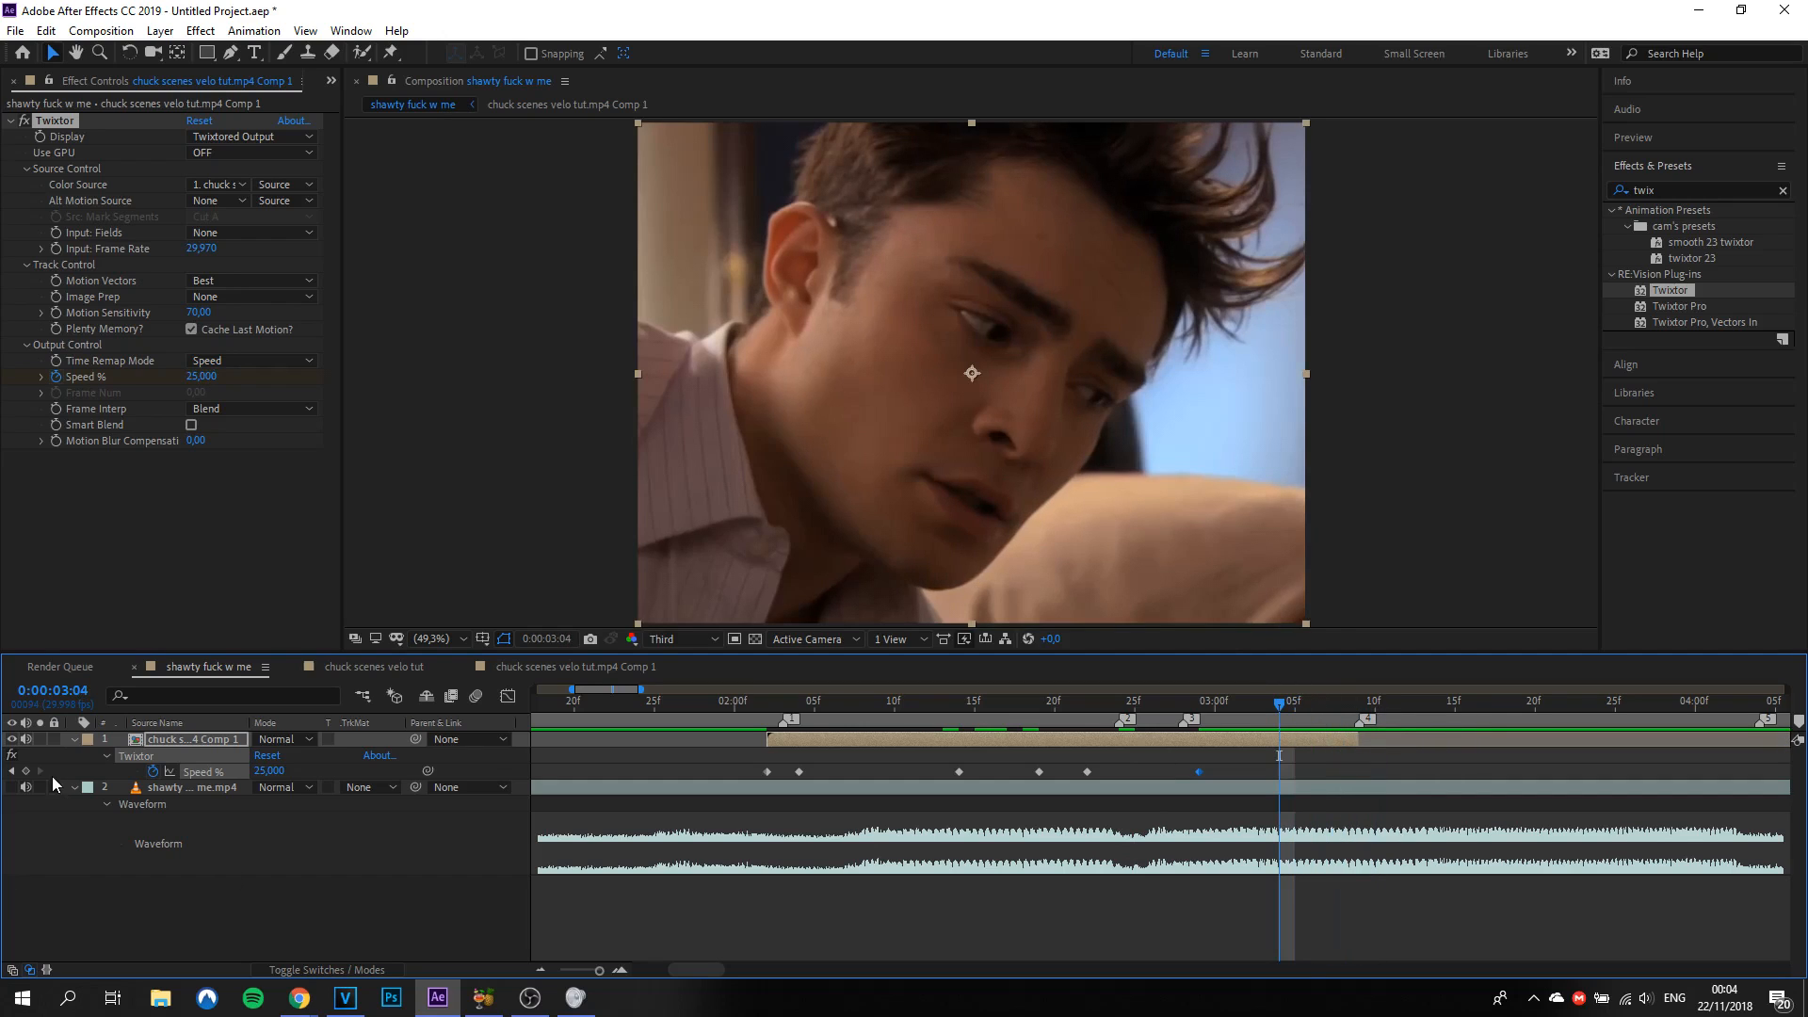
click(269, 770)
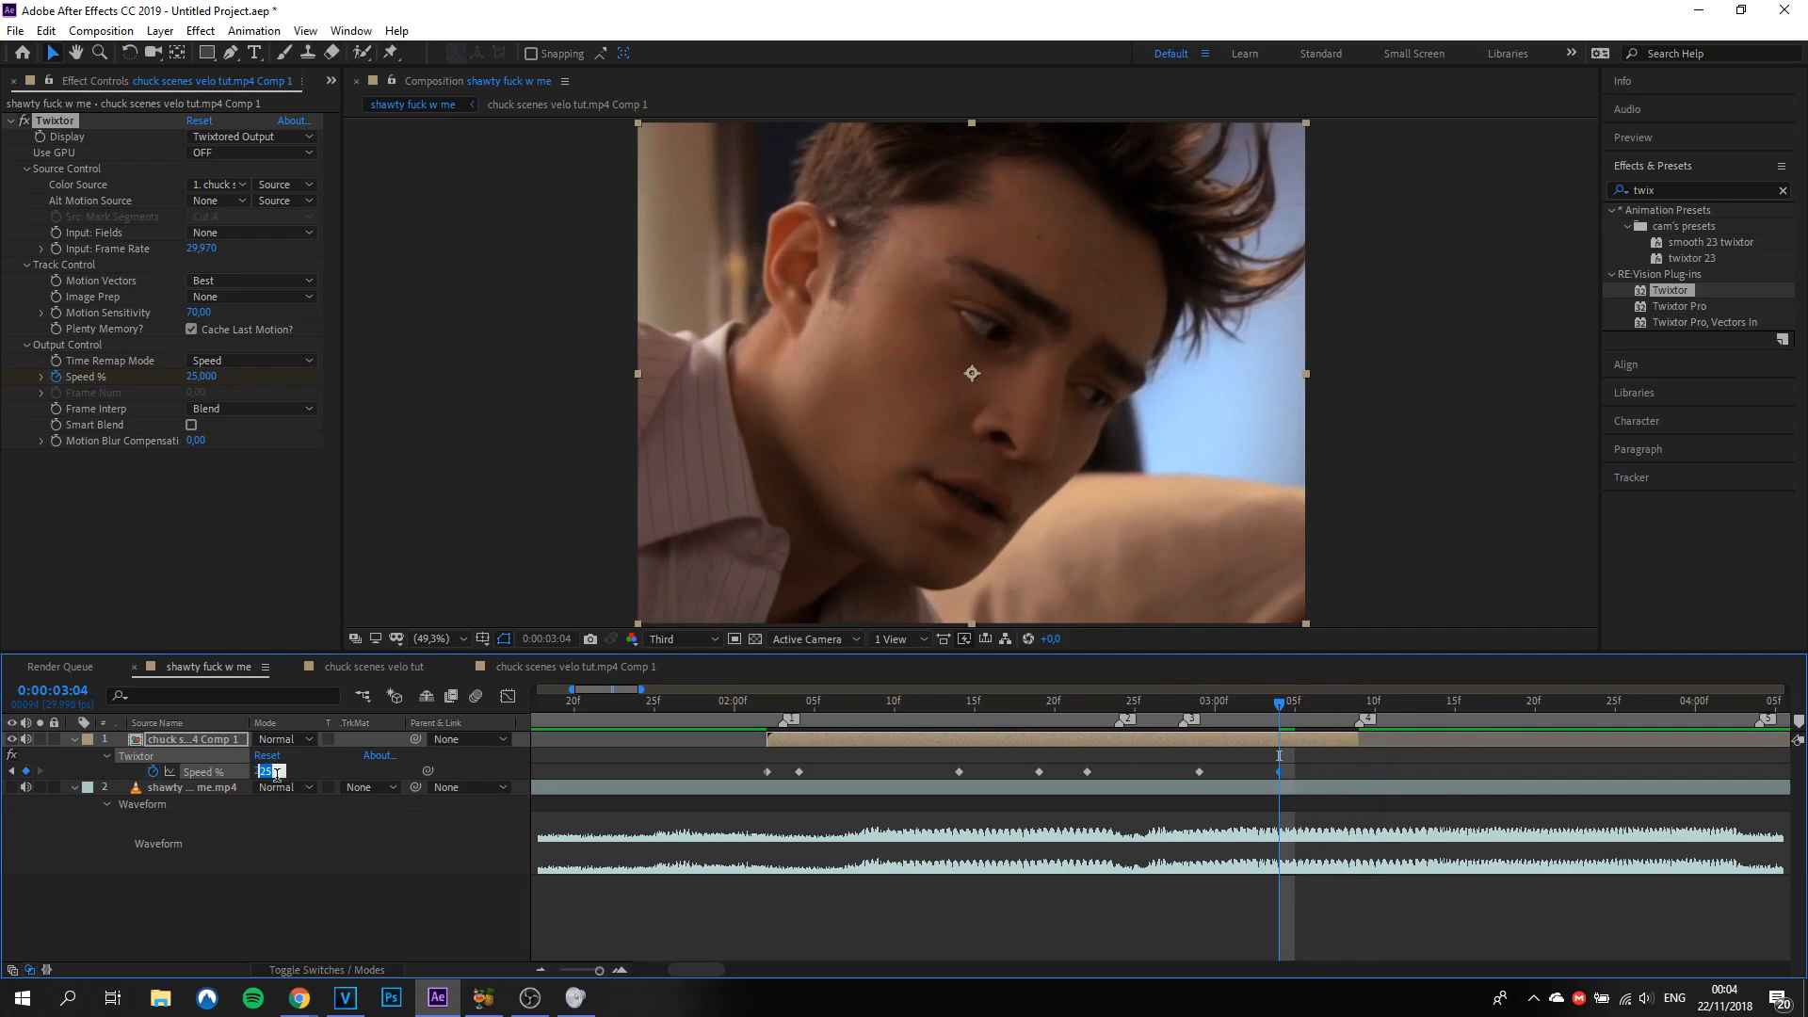
key(Return)
click(1407, 701)
click(273, 770)
text(160)
key(Return)
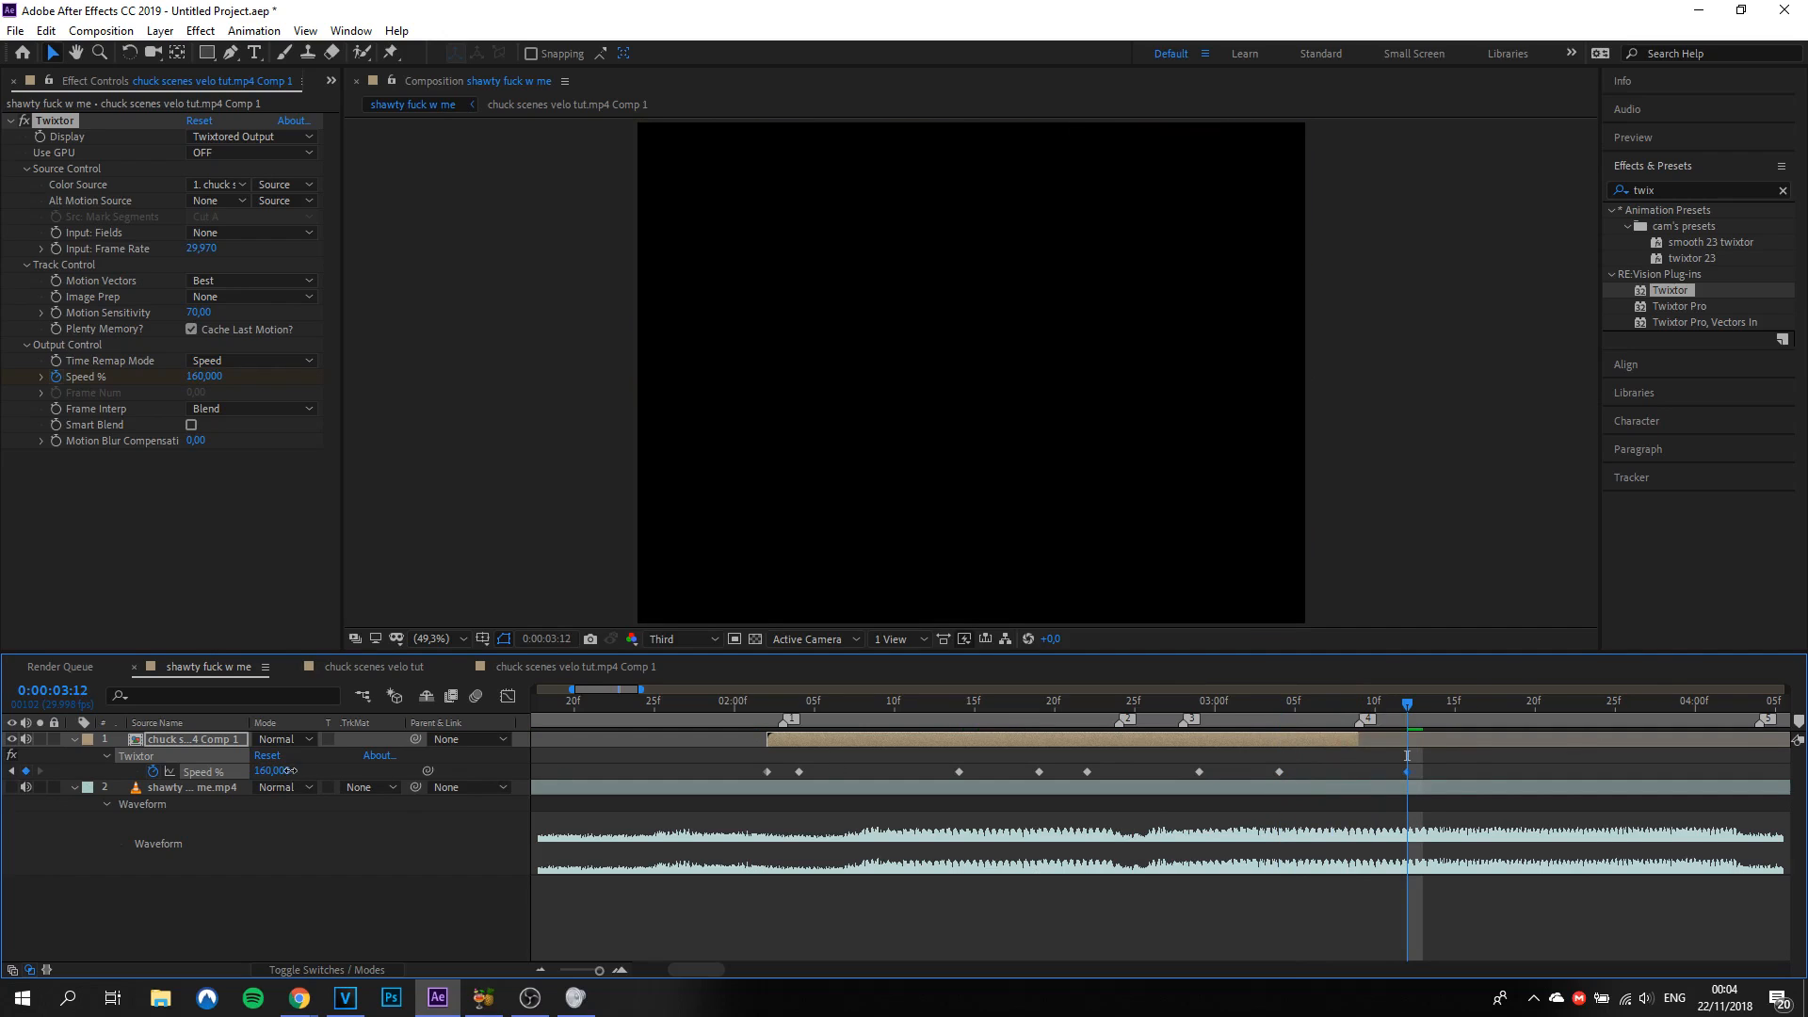
Step: Trim the start of the precomposed clip to the first beat marker at 0:00:02:03
drag(1286, 698, 1375, 712)
mouse_move(705, 723)
mouse_down()
mouse_move(1162, 719)
mouse_move(901, 742)
mouse_up()
mouse_move(900, 742)
mouse_down()
mouse_move(781, 715)
mouse_move(874, 720)
mouse_up()
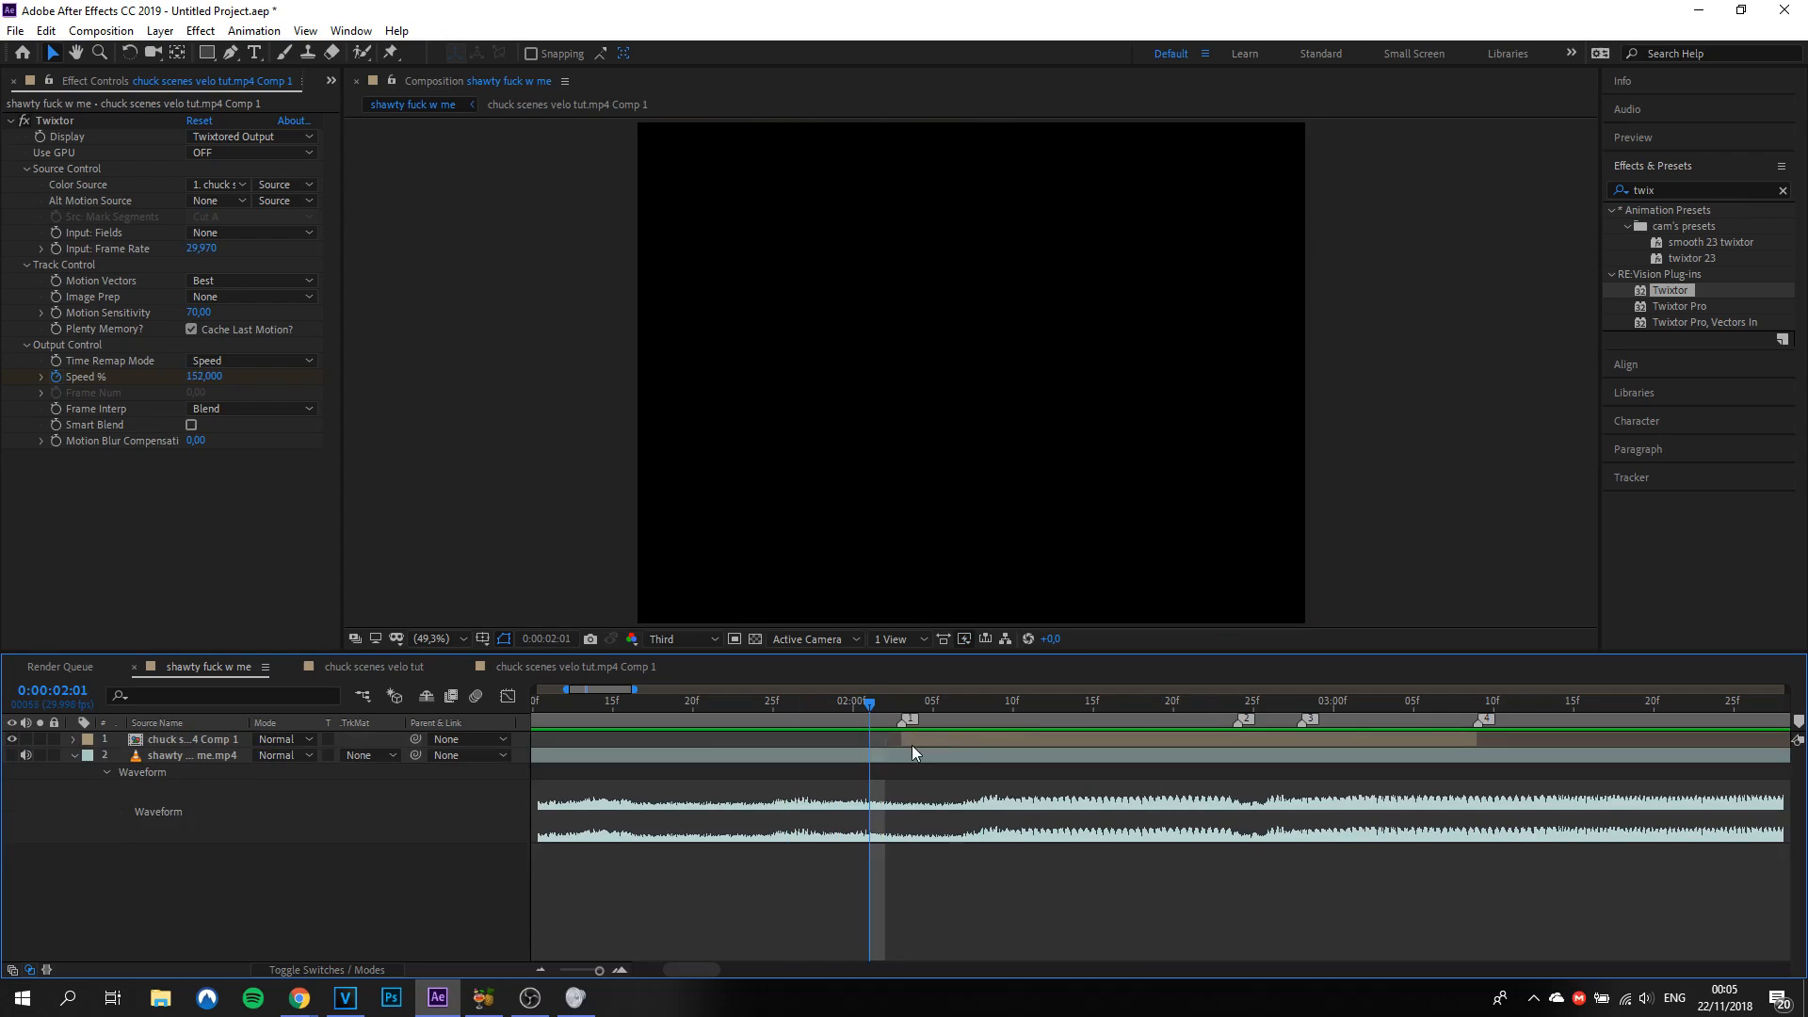
Step: Reveal the clip's keyframes and preview its speed changes against the song, starting from about 0:00:01:17
click(912, 745)
key(u)
key(space)
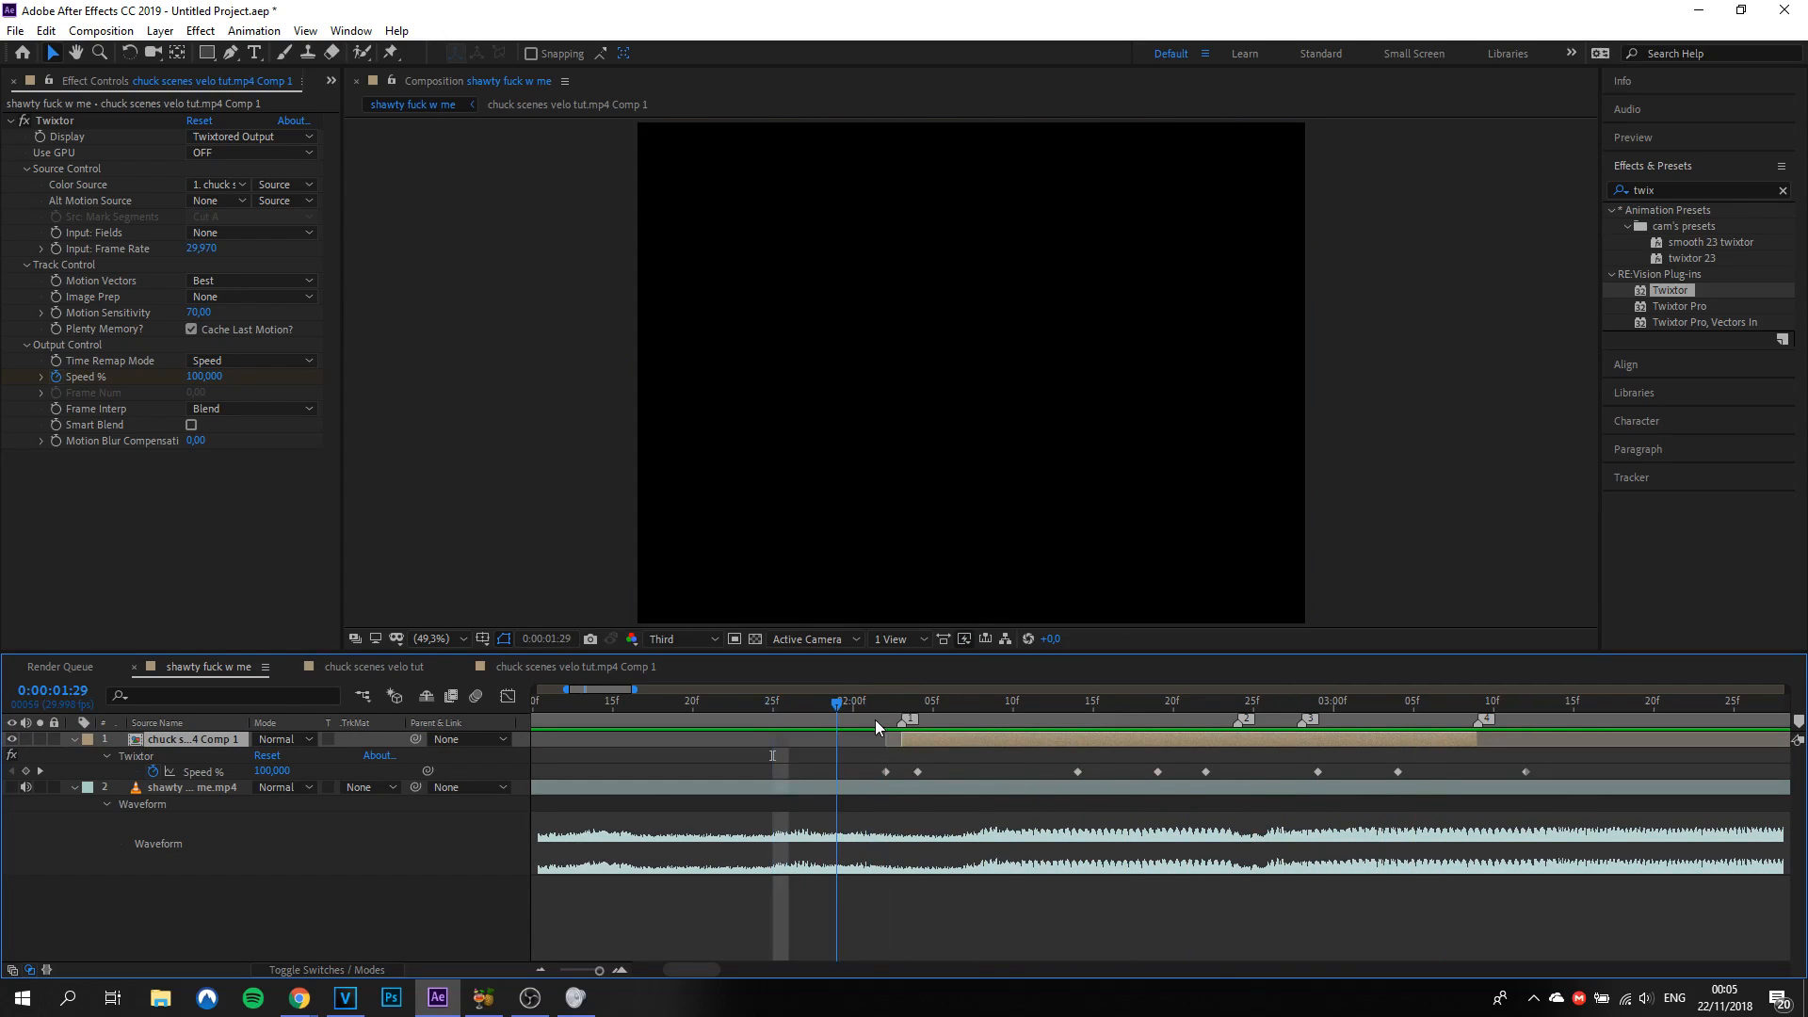
key(space)
drag(869, 710, 646, 726)
key(space)
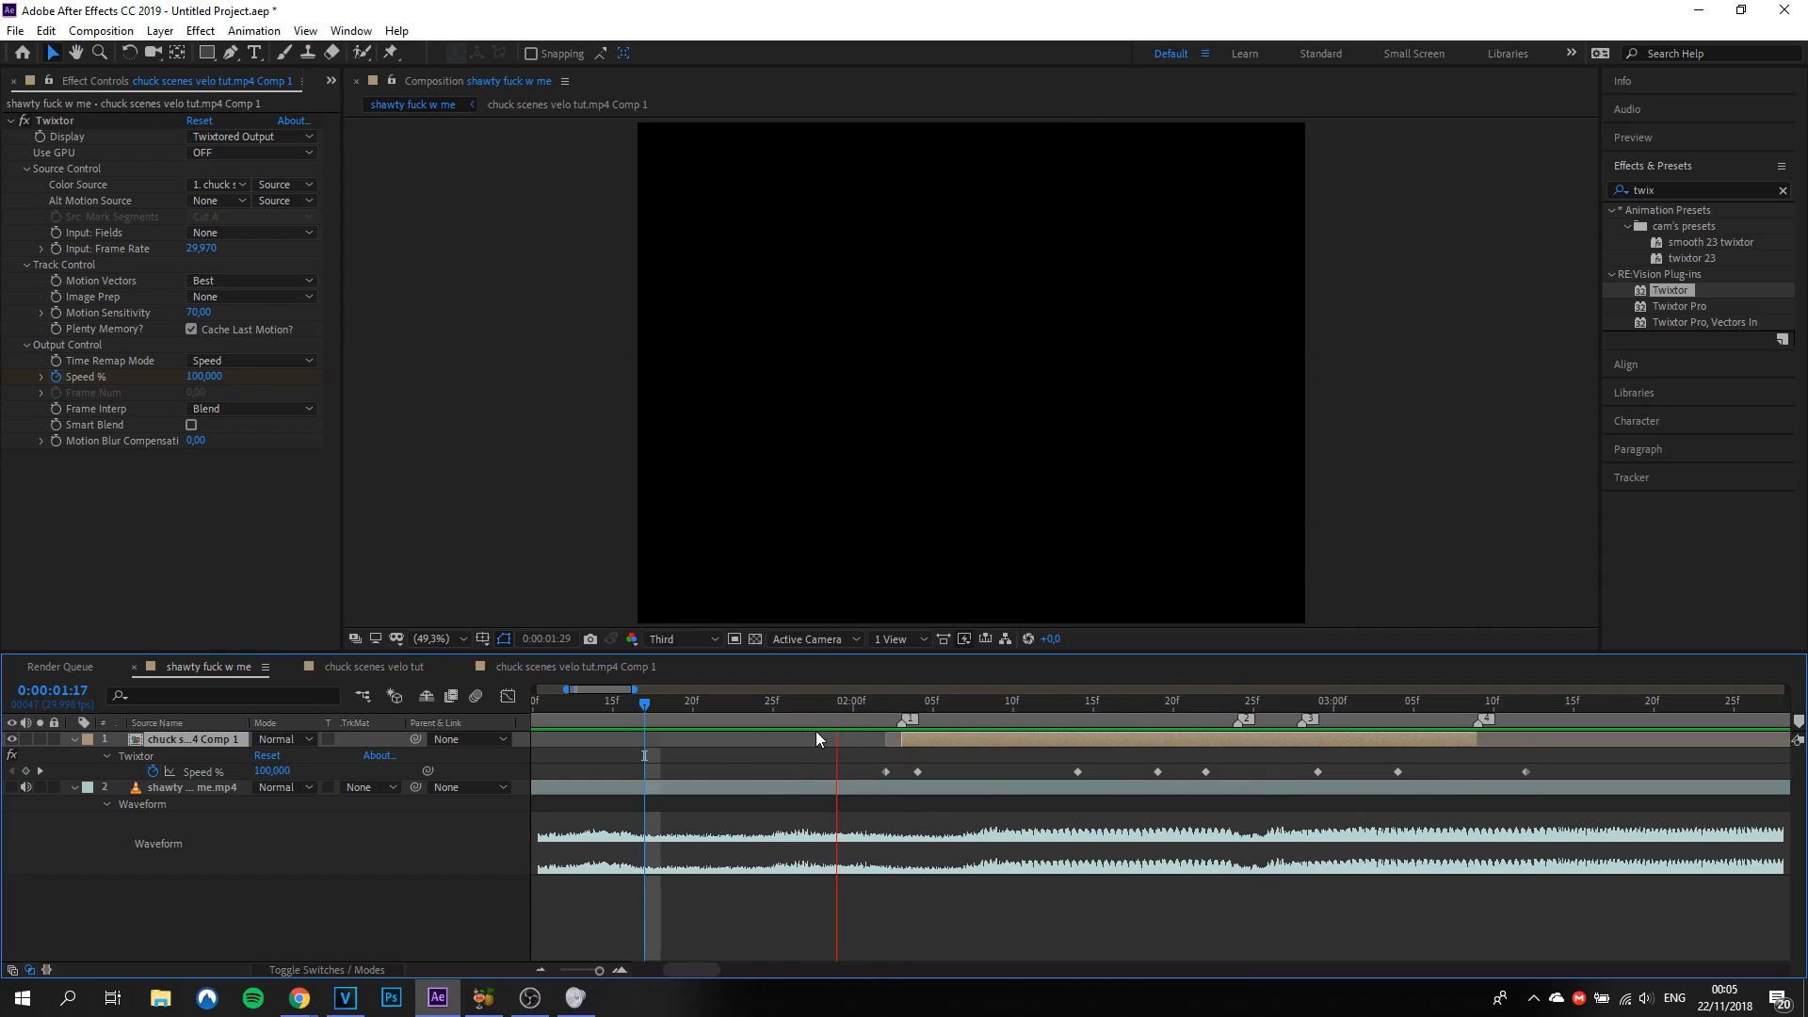
drag(894, 718, 1222, 761)
scroll(1158, 780, down, 4)
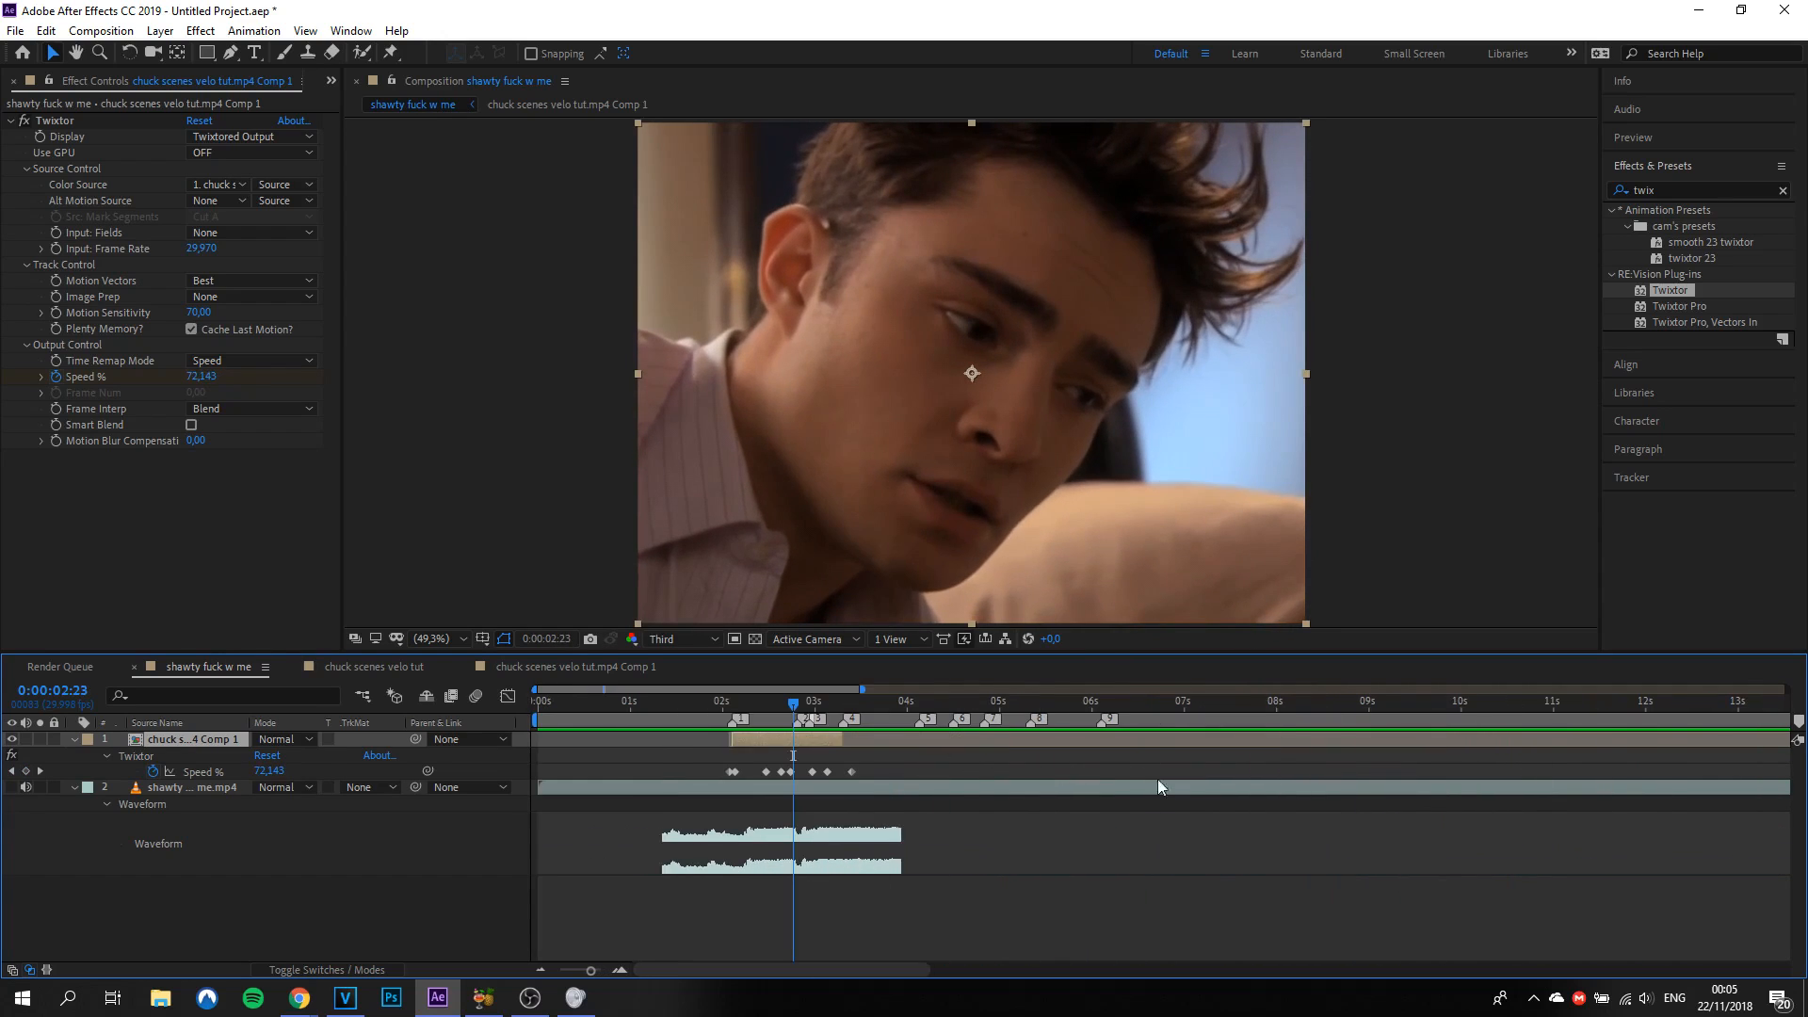
click(886, 756)
scroll(806, 716, up, 3)
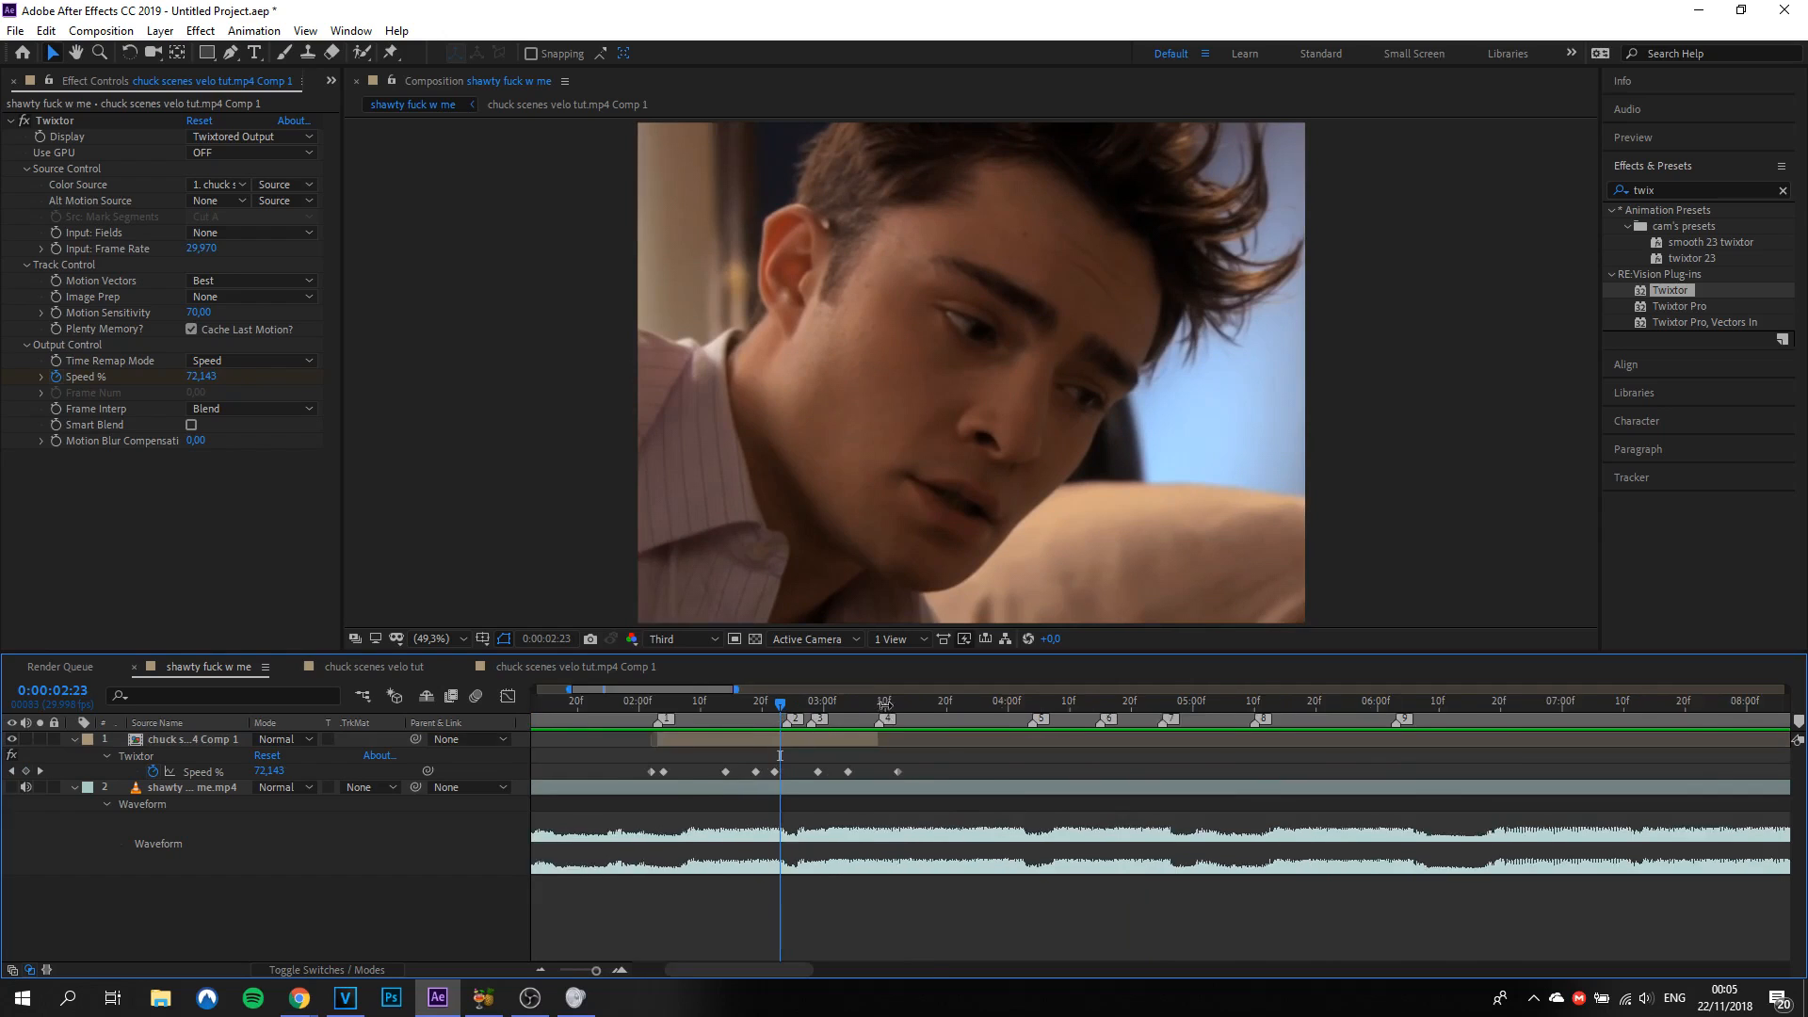
scroll(884, 705, up, 3)
click(962, 707)
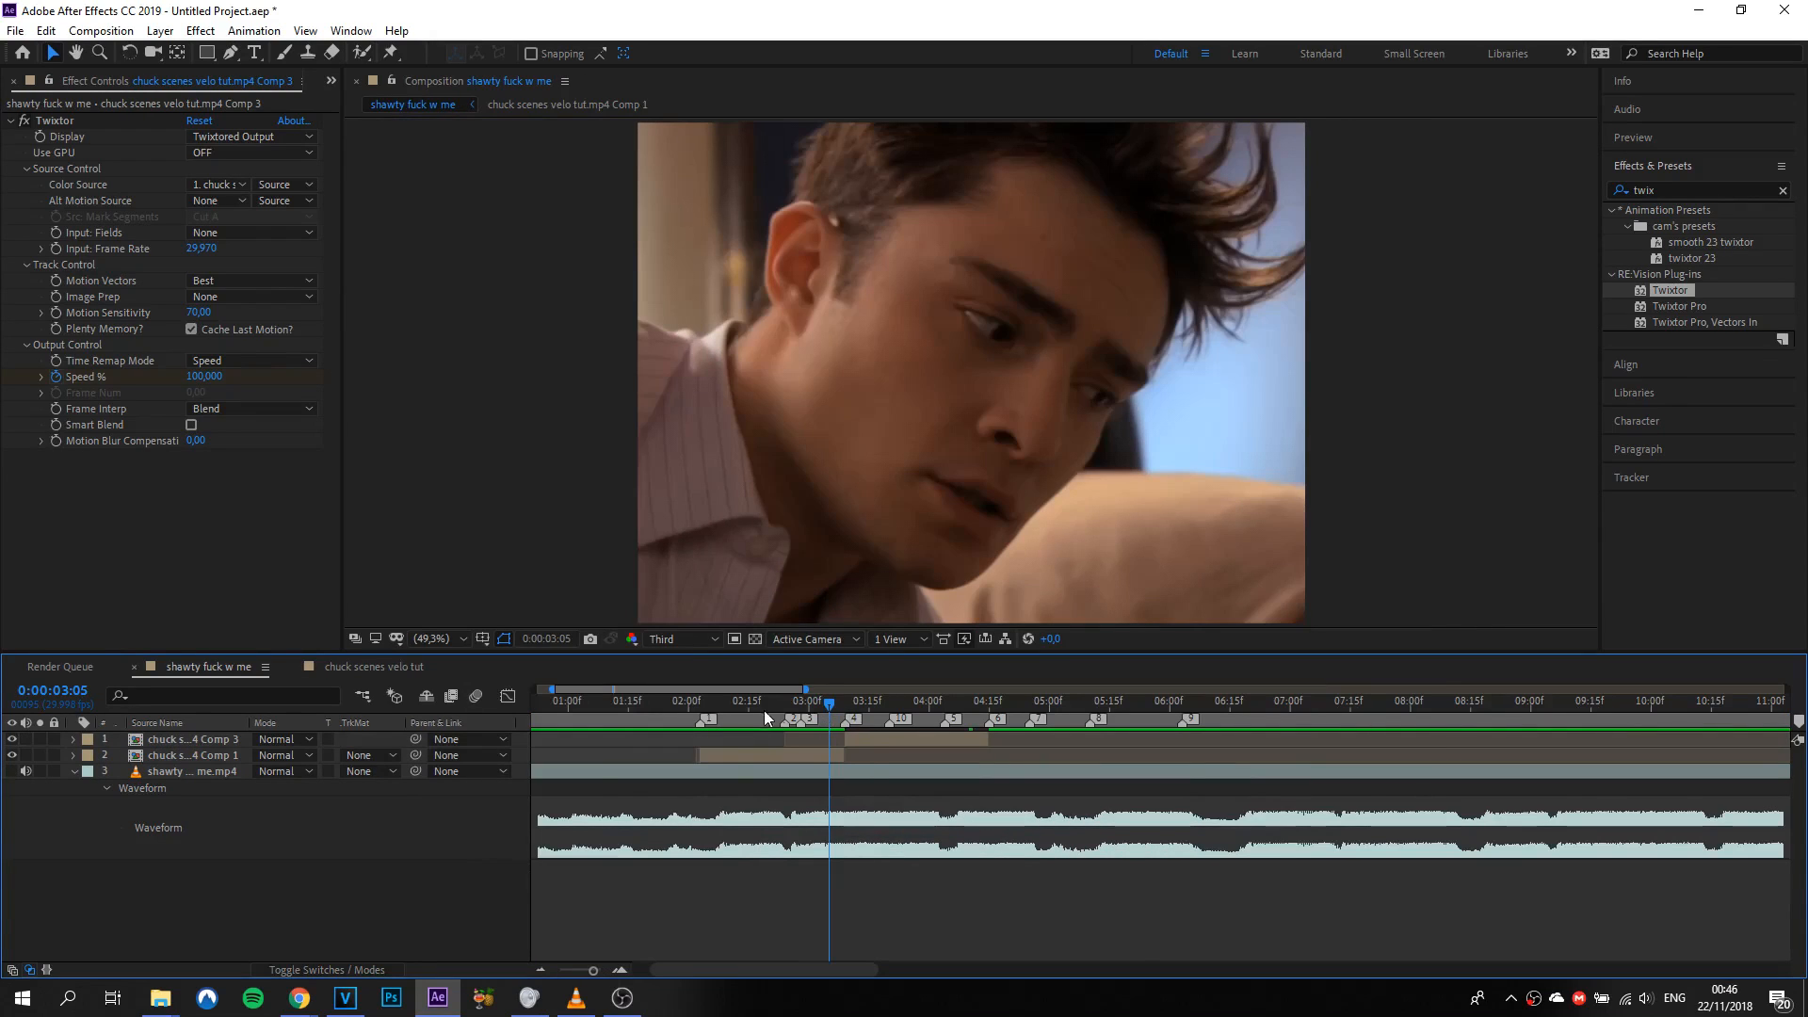
Step: Reveal the second scene clip's Twixtor Speed % keyframes and review how they line up with the beat markers
click(737, 708)
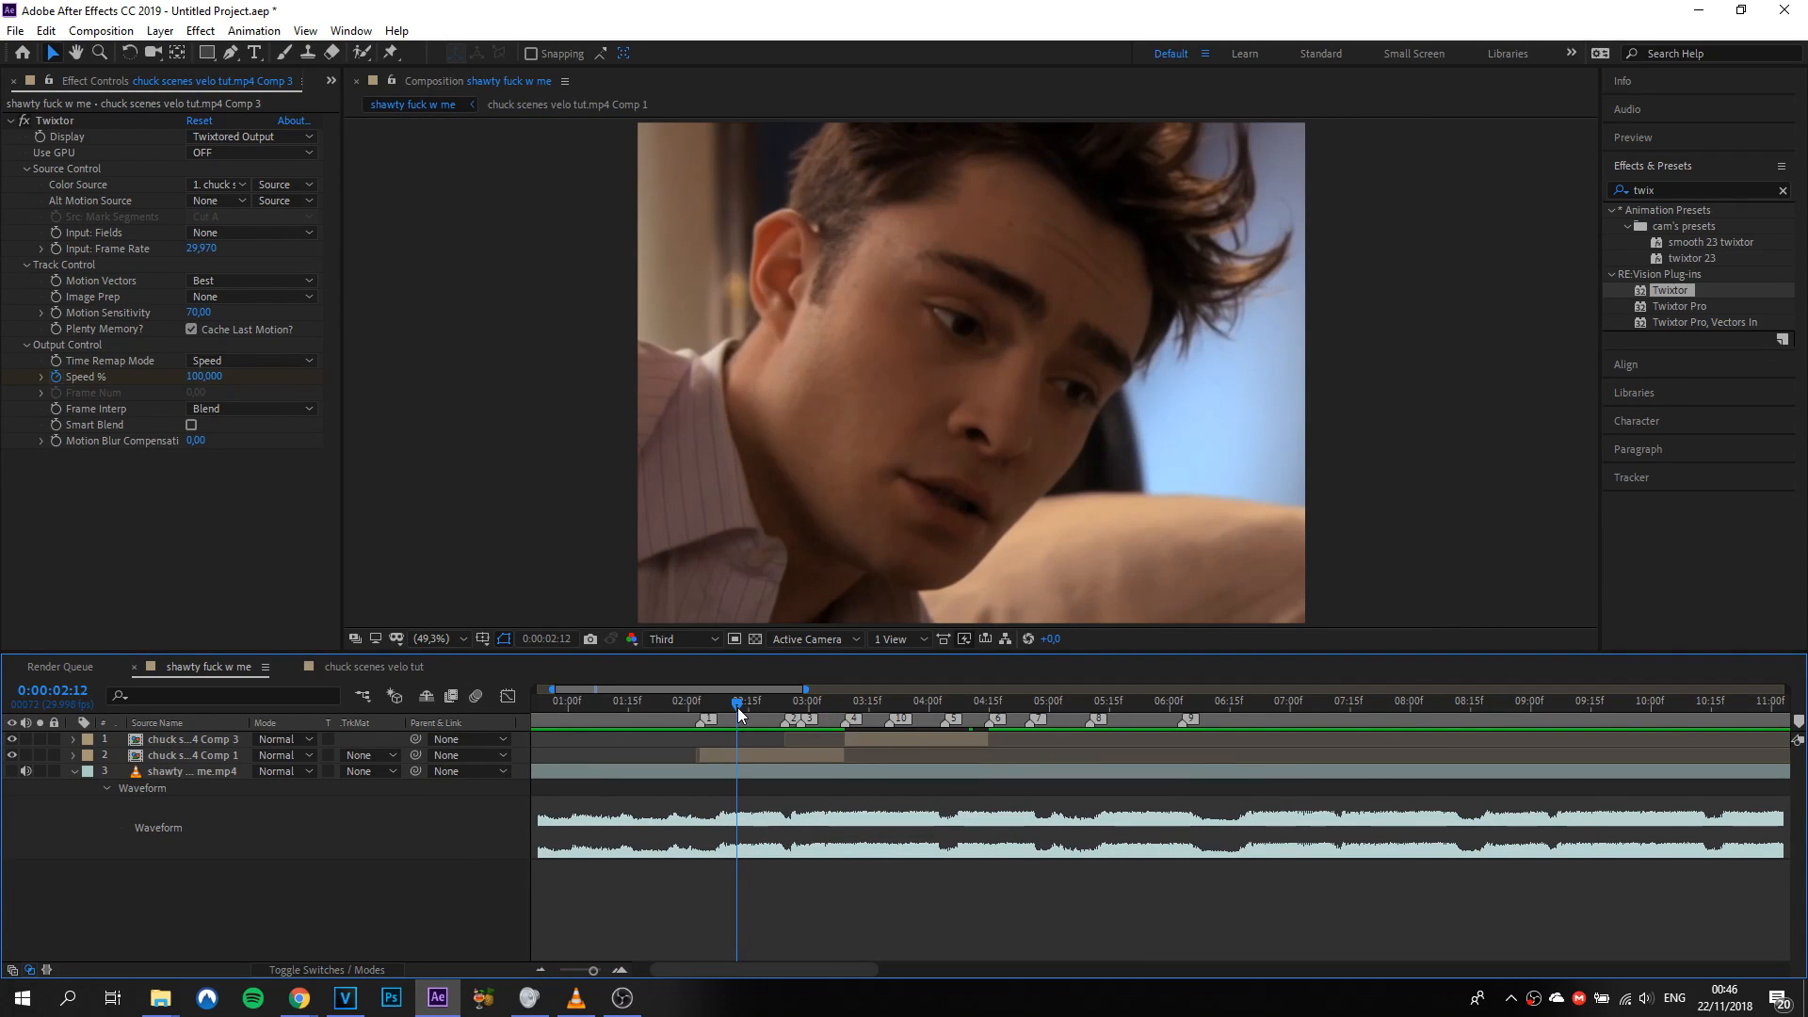
scroll(800, 763, up, 2)
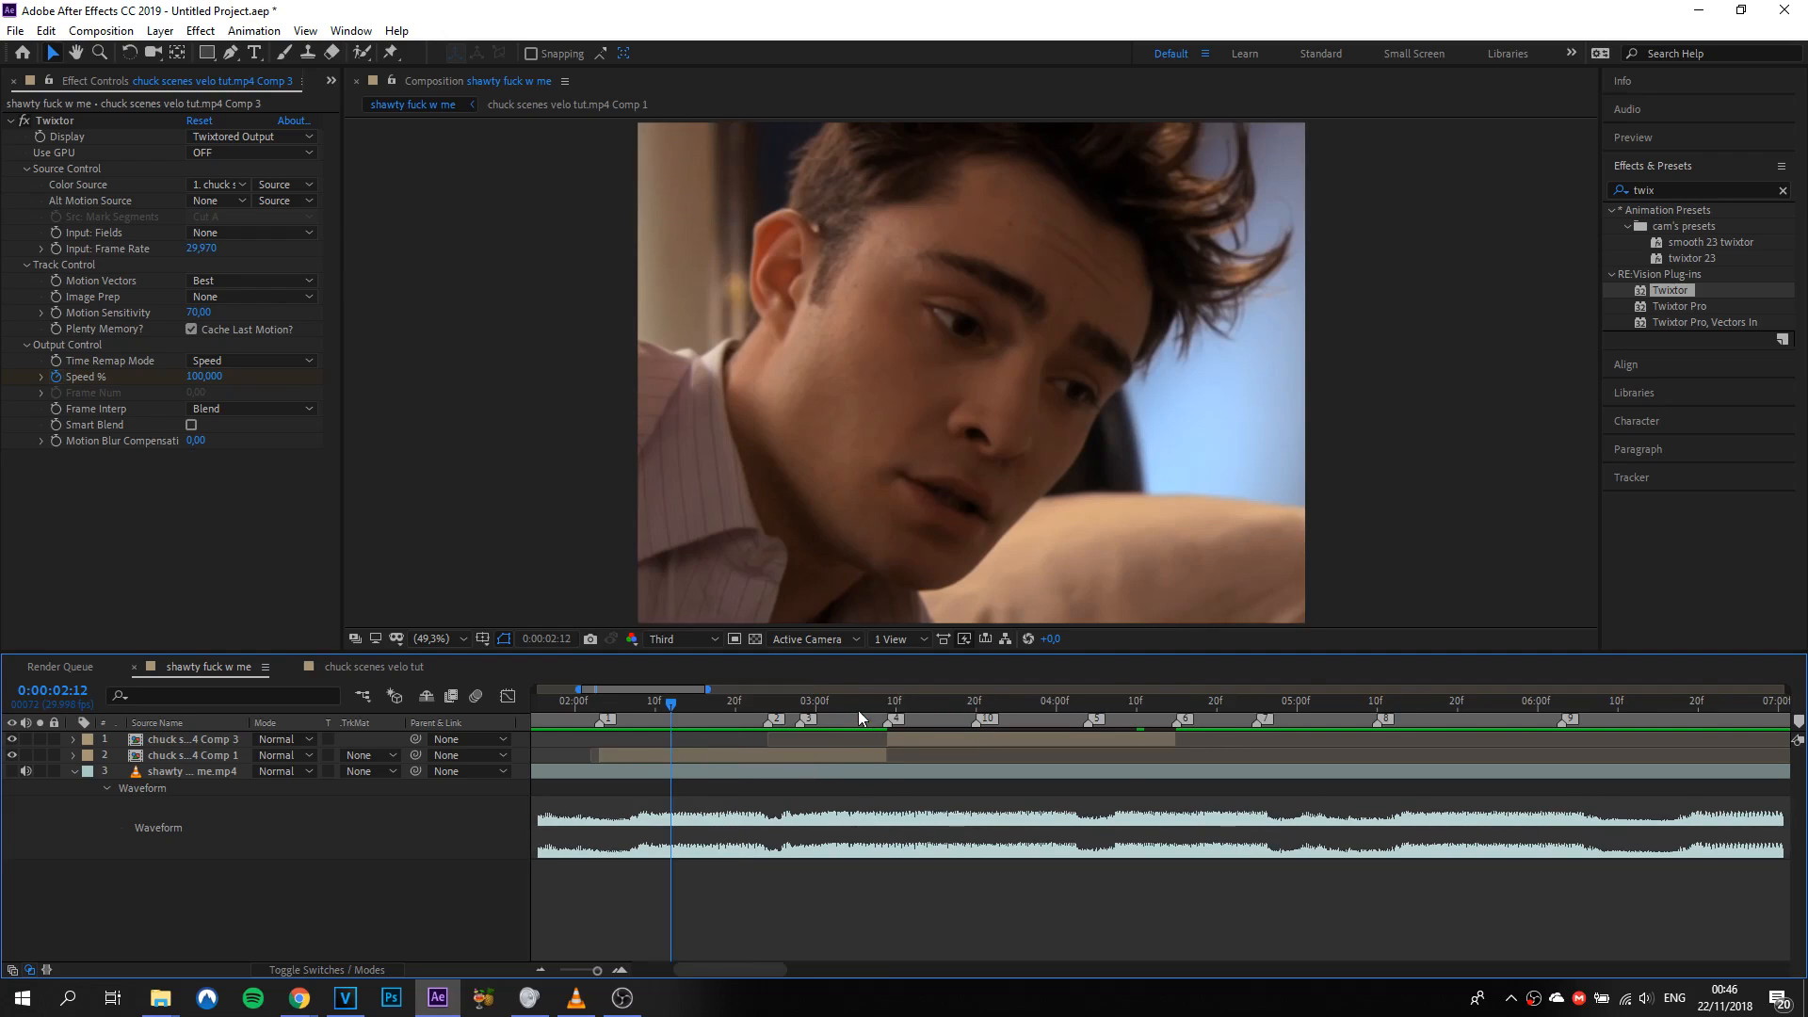
click(1137, 705)
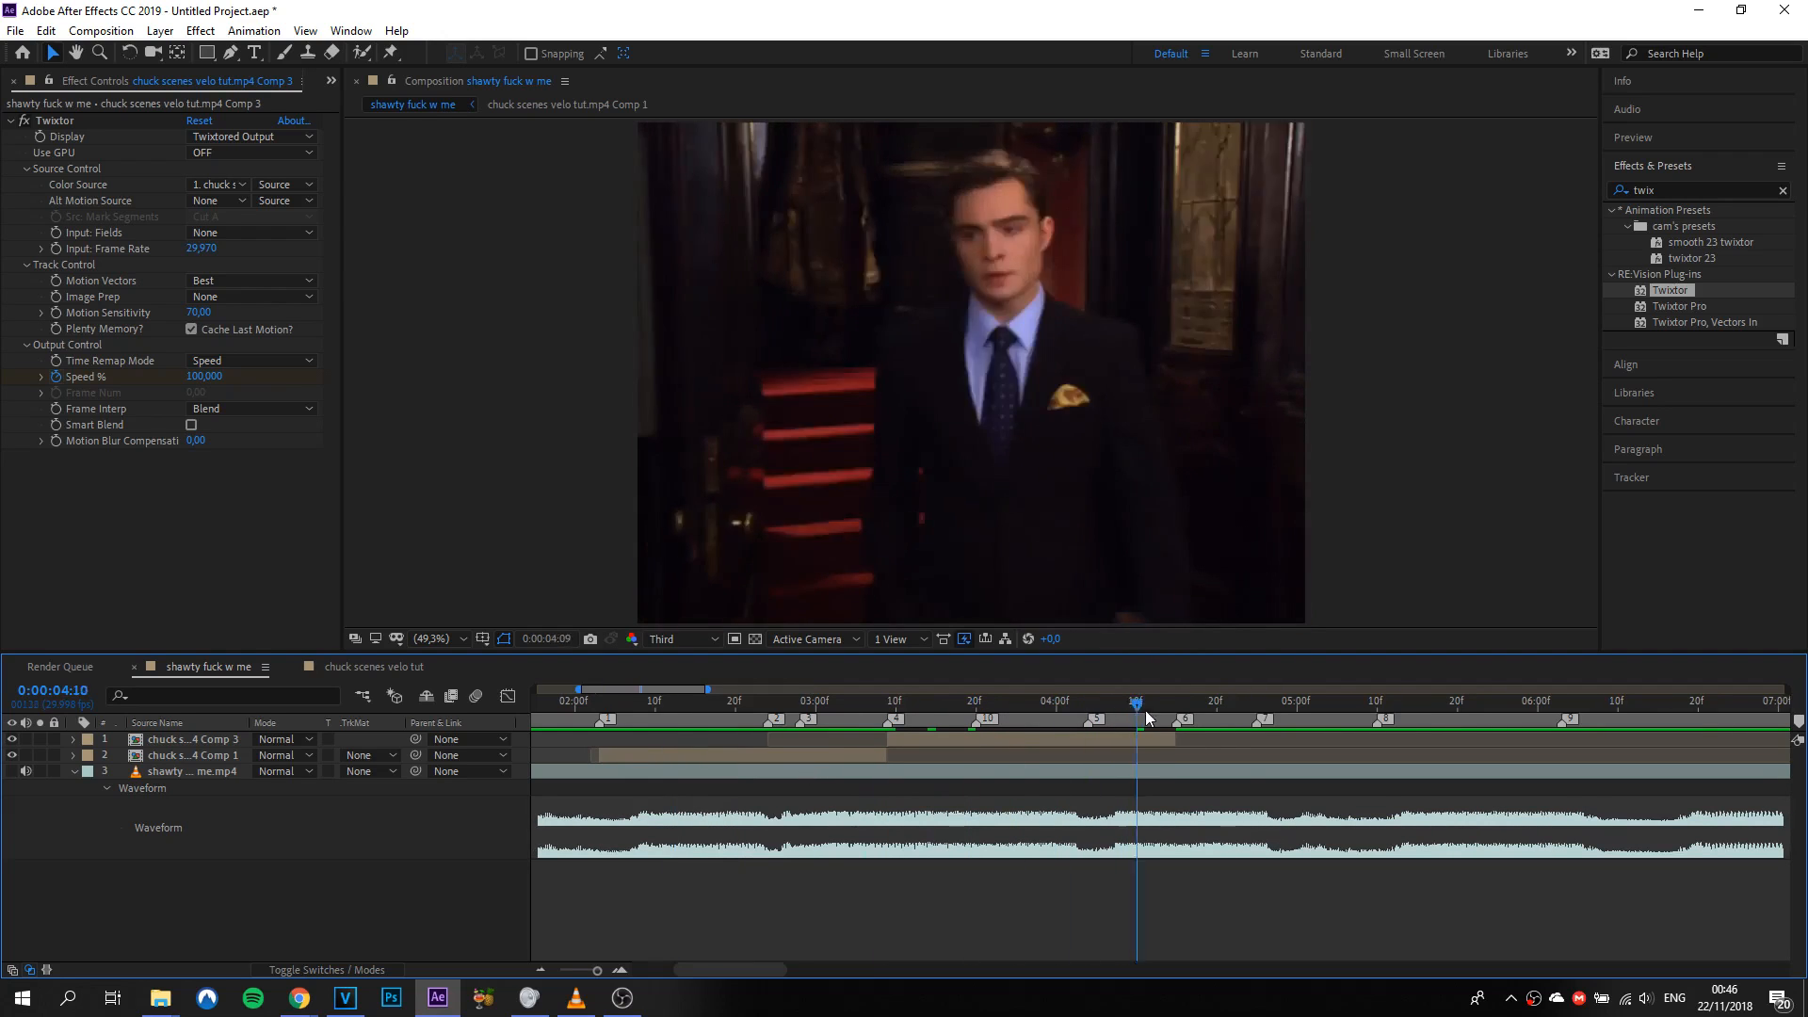
drag(1147, 718, 979, 732)
double_click(996, 743)
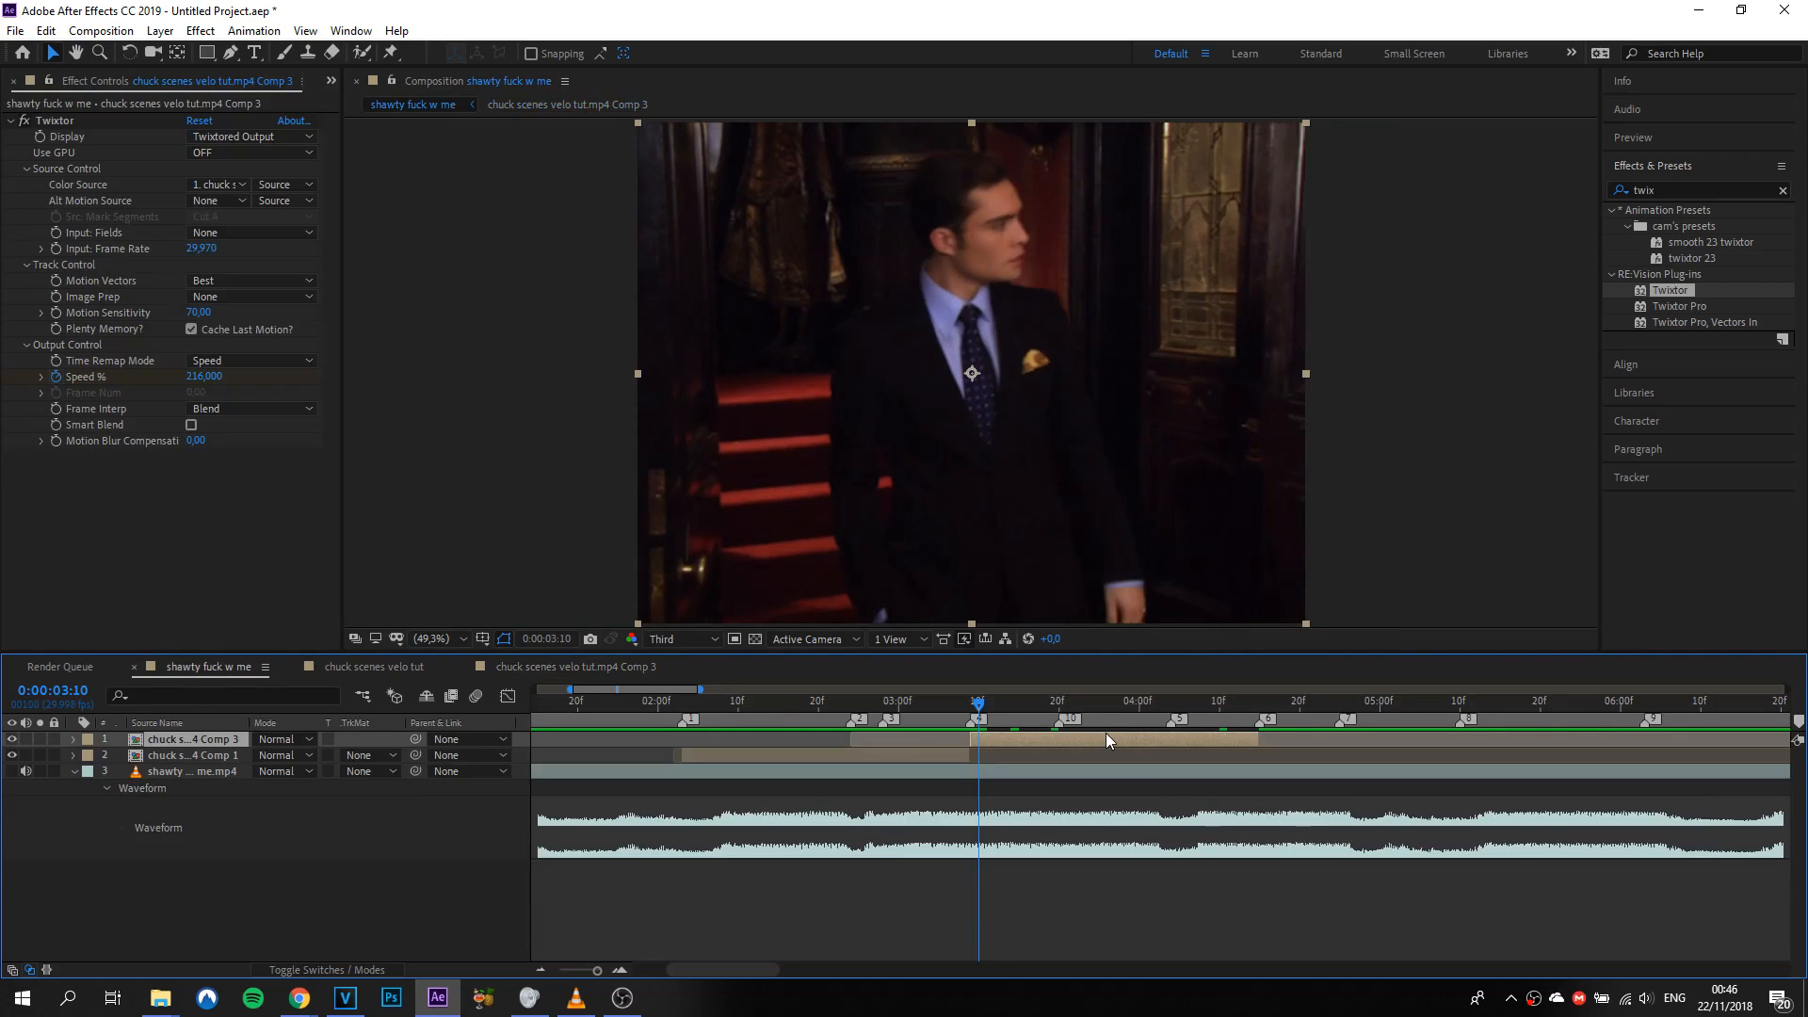
key(u)
click(906, 704)
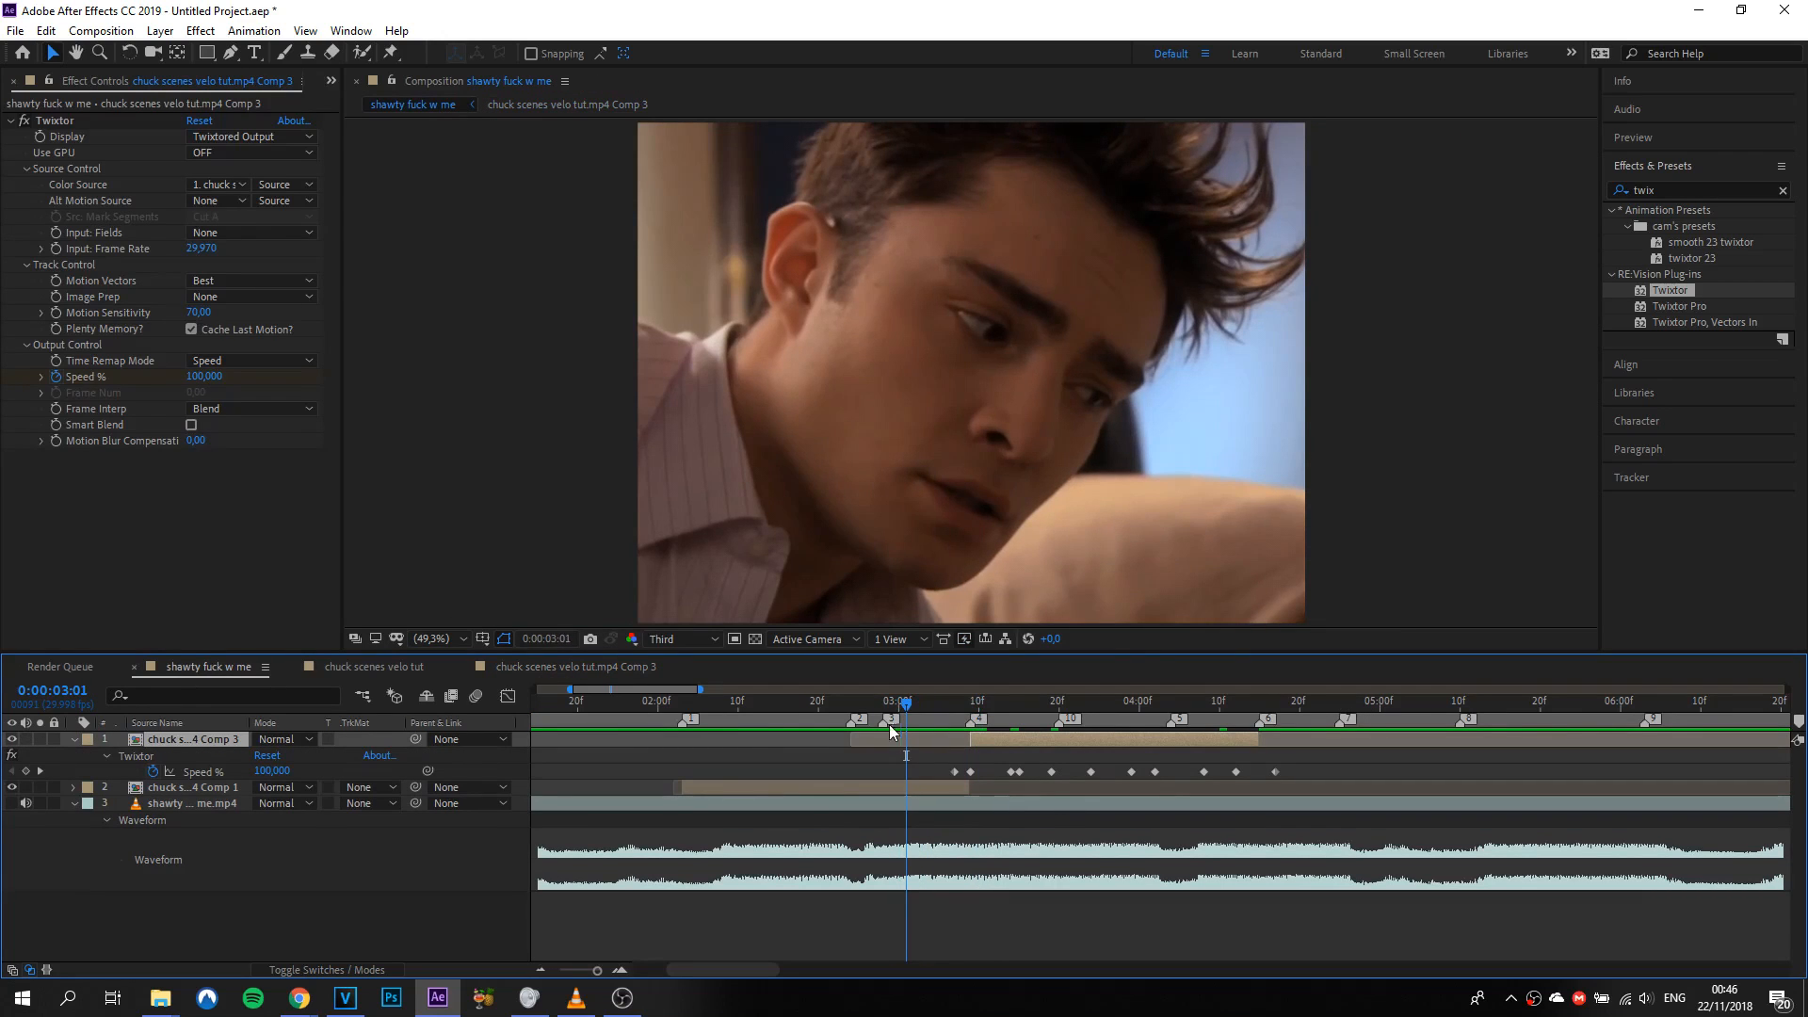
drag(887, 721, 1027, 721)
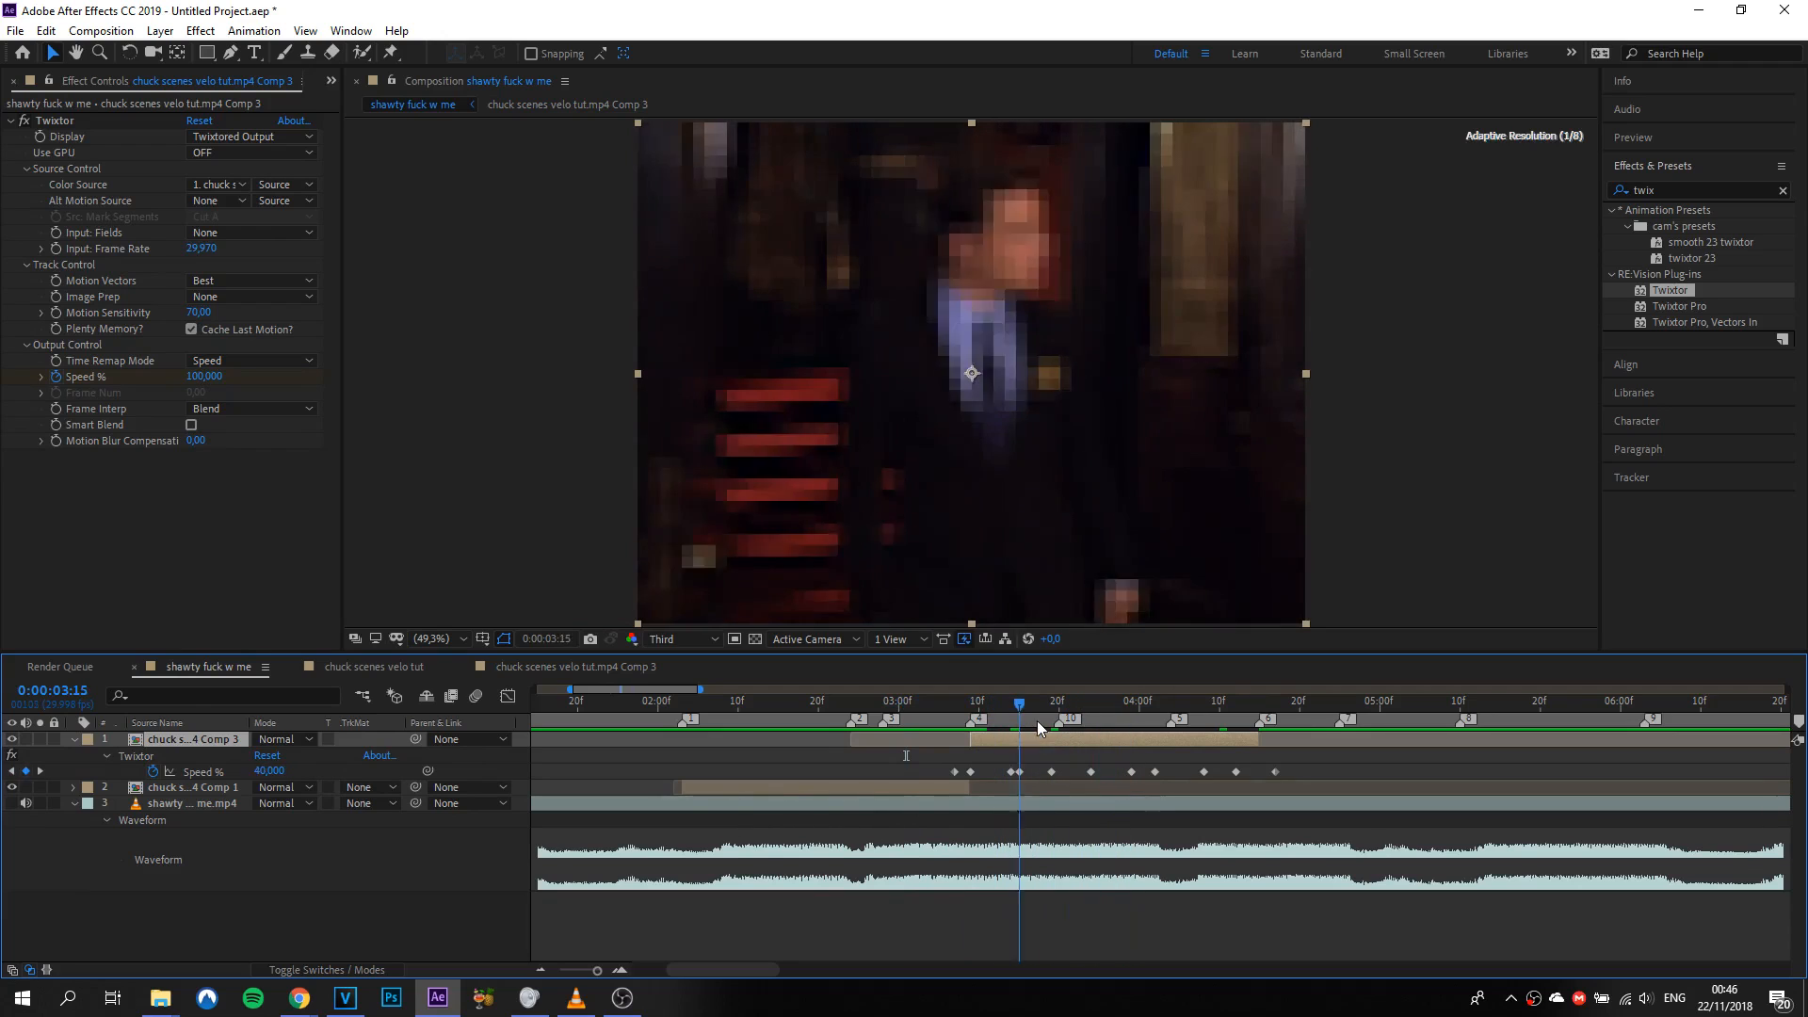
Step: Inspect the Twixtor settings inside the second scene clip's precomp, close it and return to the song composition
double_click(1004, 738)
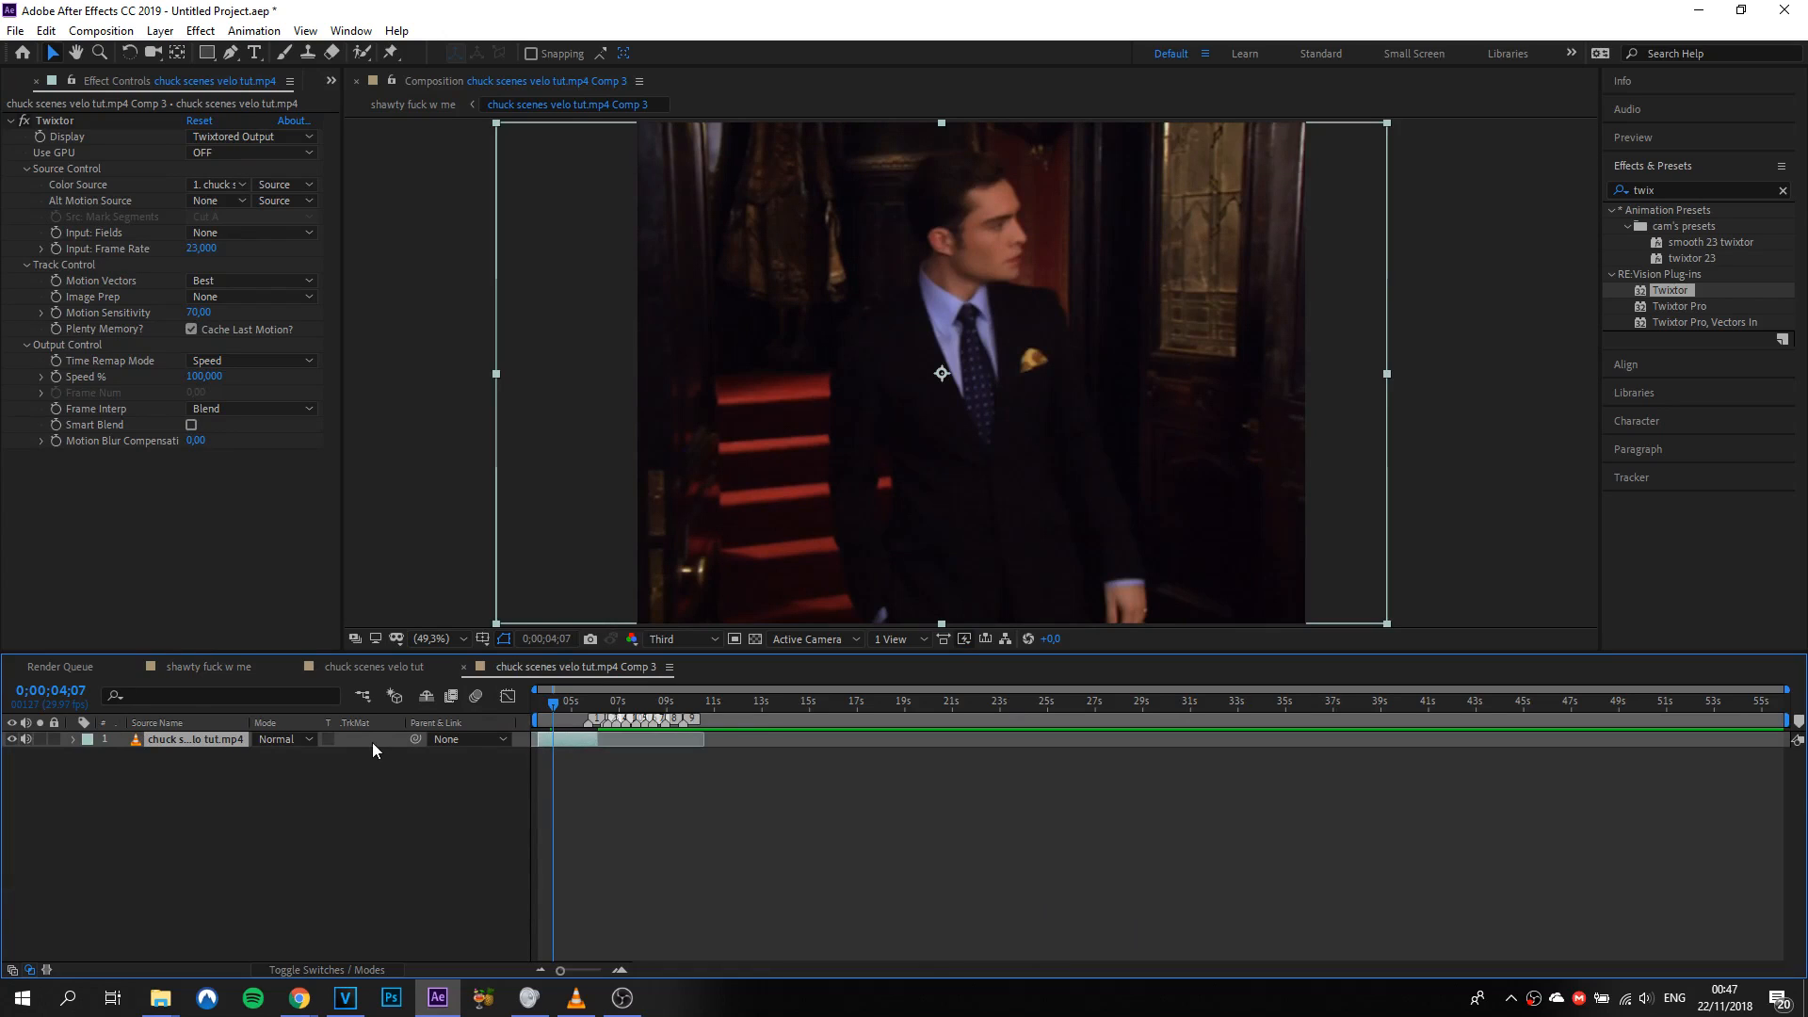
click(75, 124)
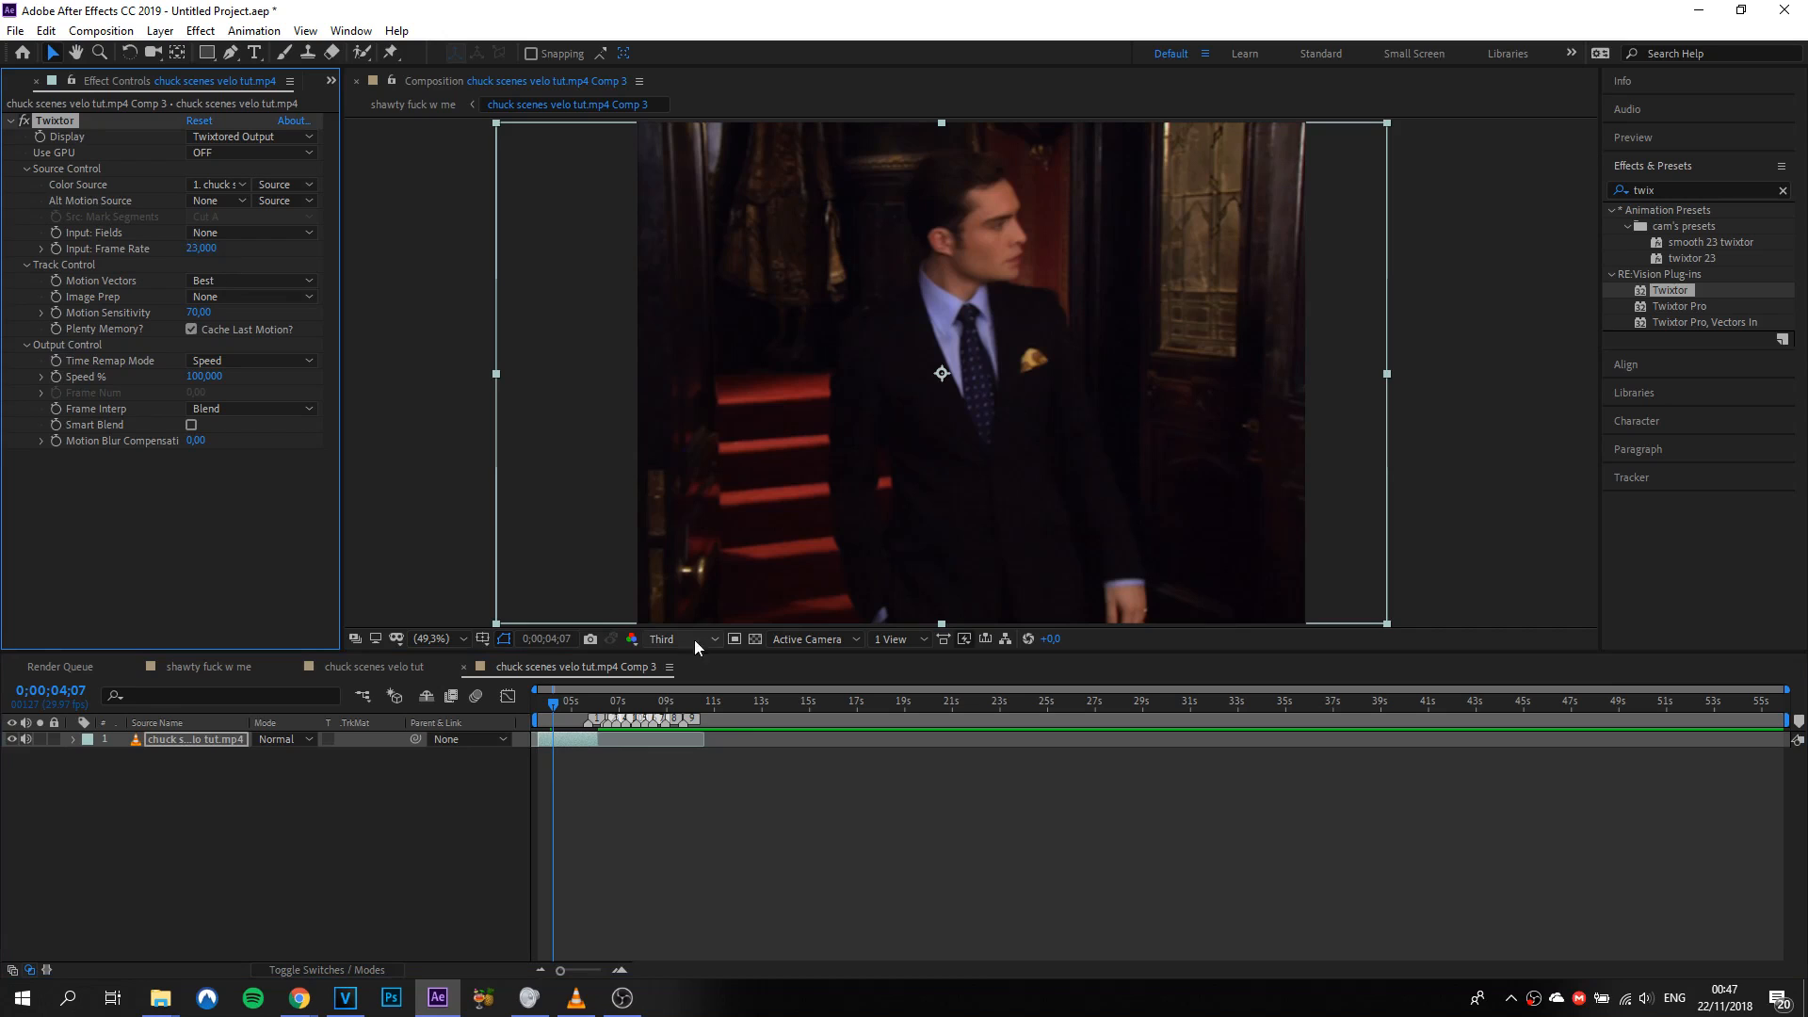
click(464, 666)
click(267, 667)
Step: Examine the second scene clip's Twixtor Speed % keyframes at 0:00:03:09, at 0:00:03:14 and through the keyframes that follow
click(993, 756)
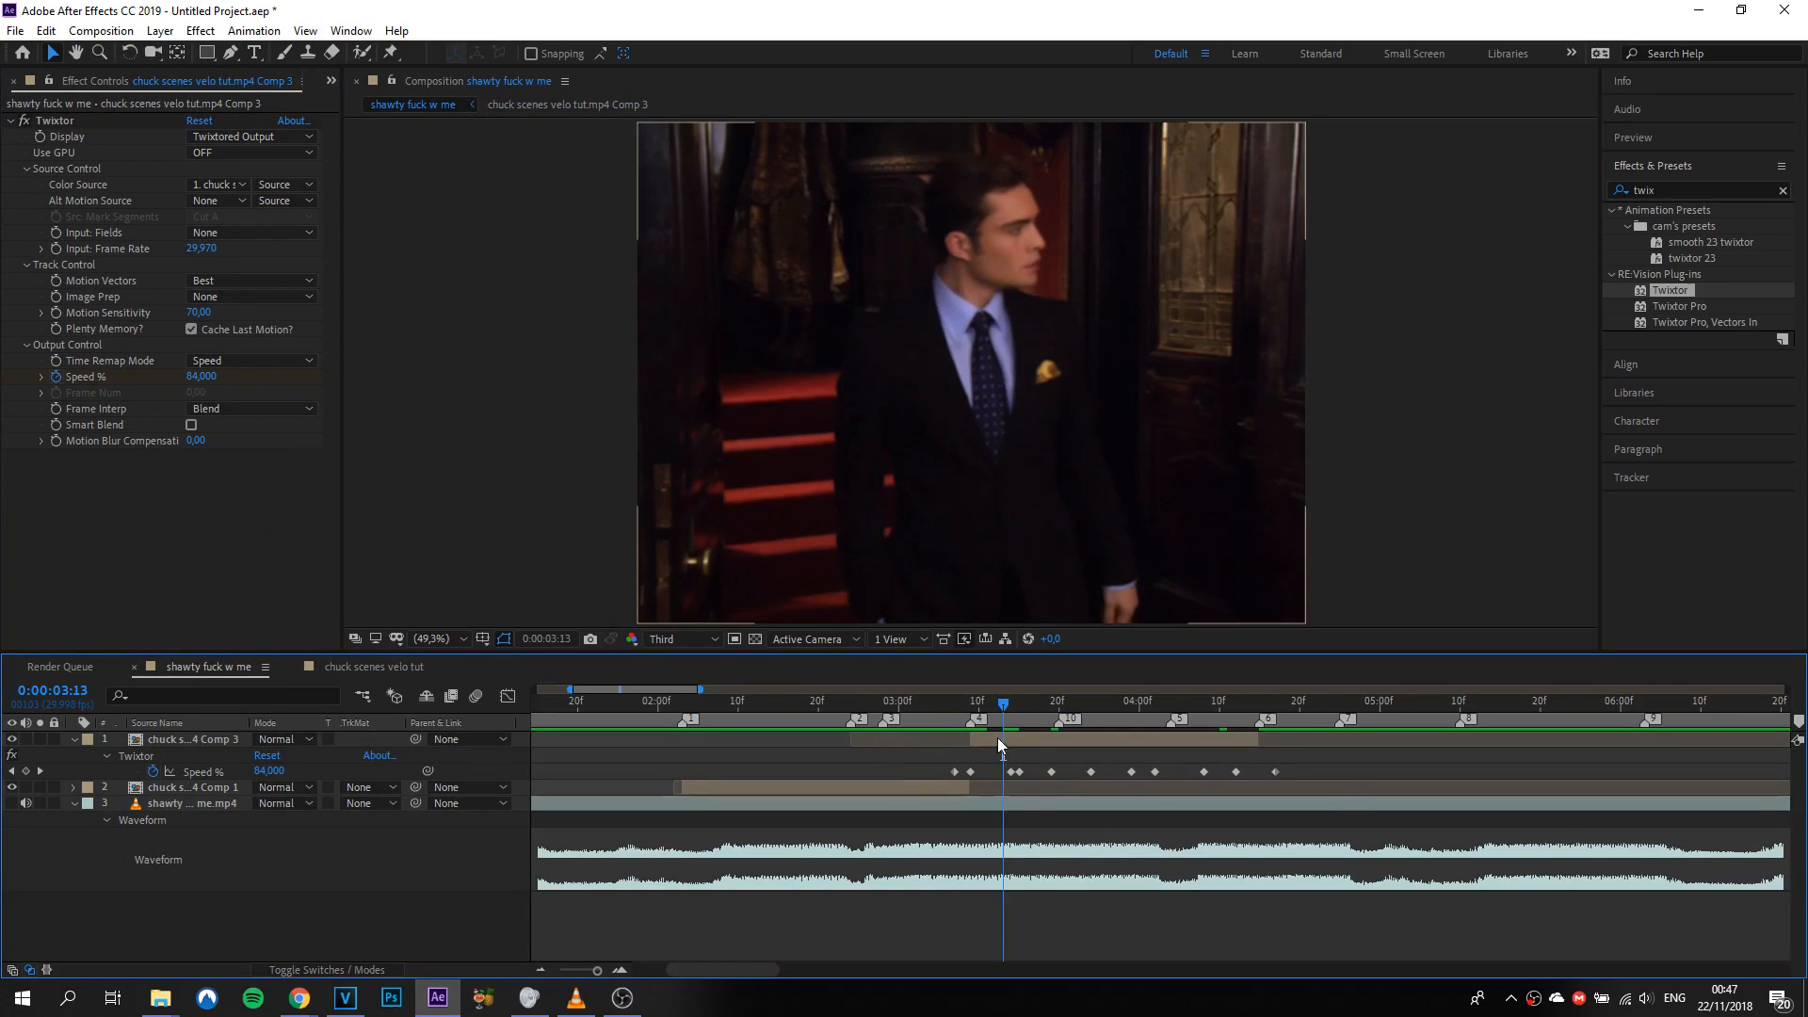
click(996, 739)
scroll(991, 744, up, 2)
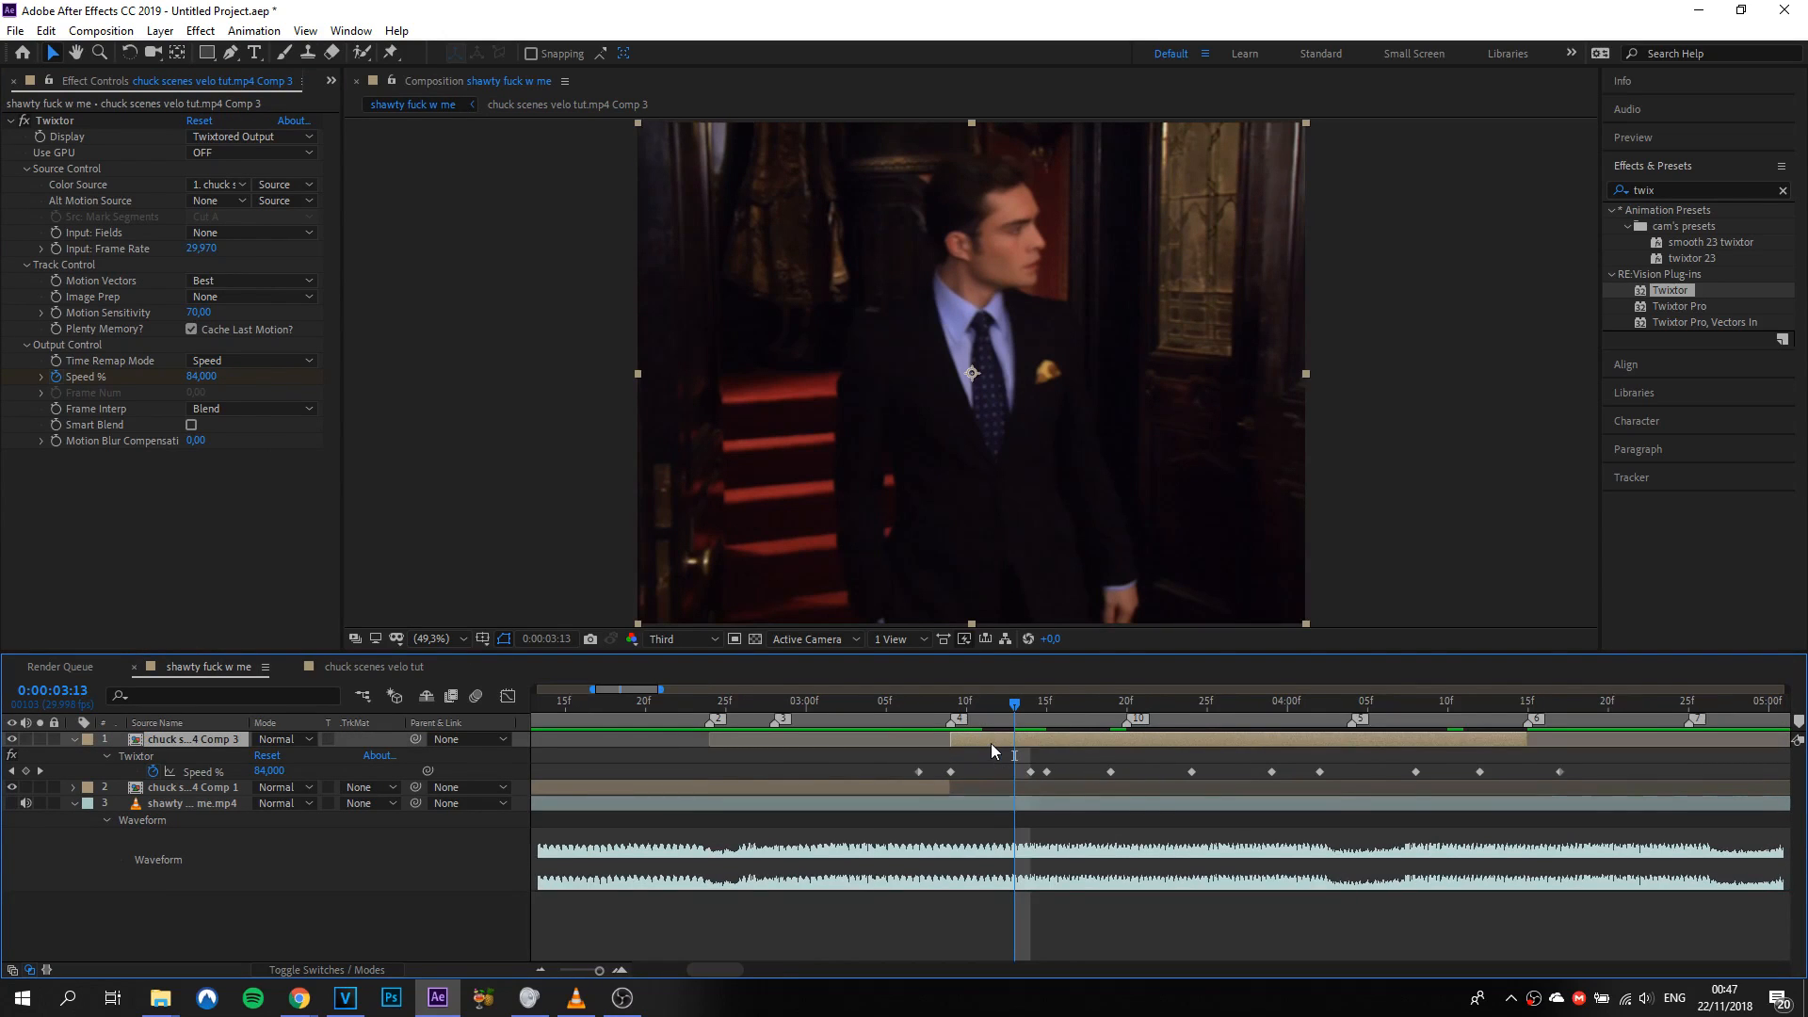
scroll(991, 744, up, 2)
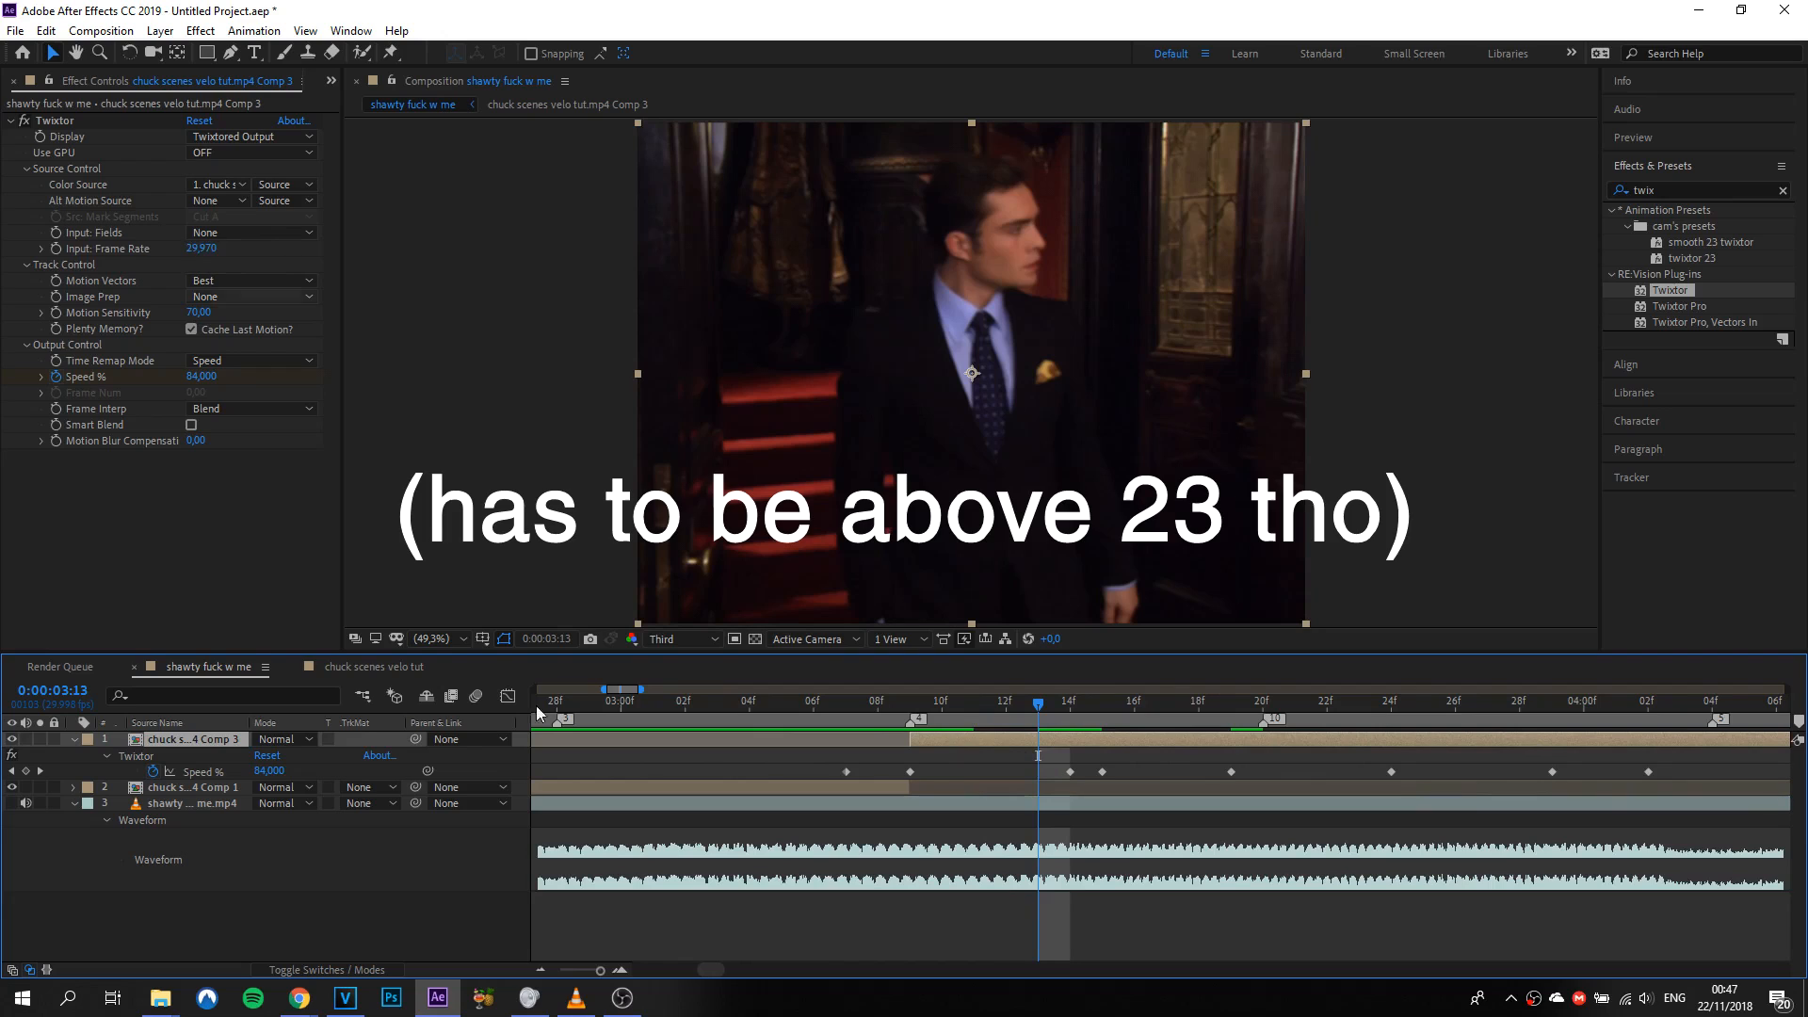
click(881, 726)
click(918, 709)
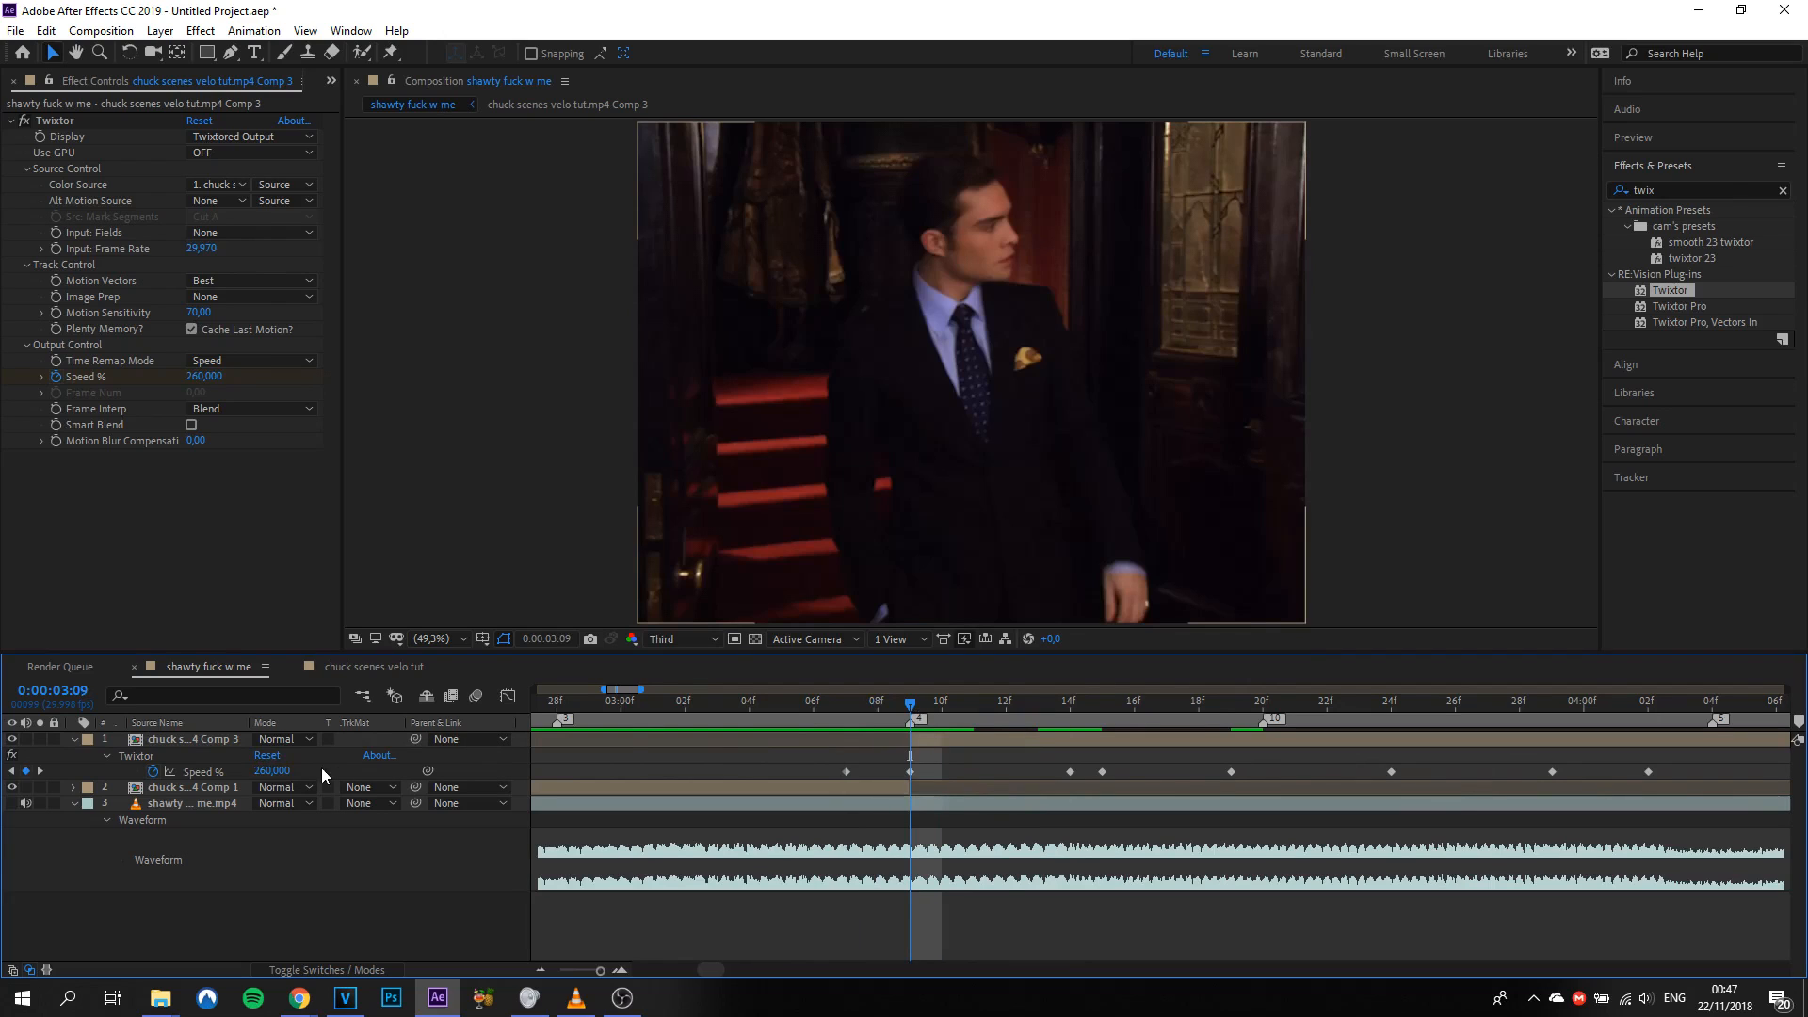
drag(846, 721, 1070, 724)
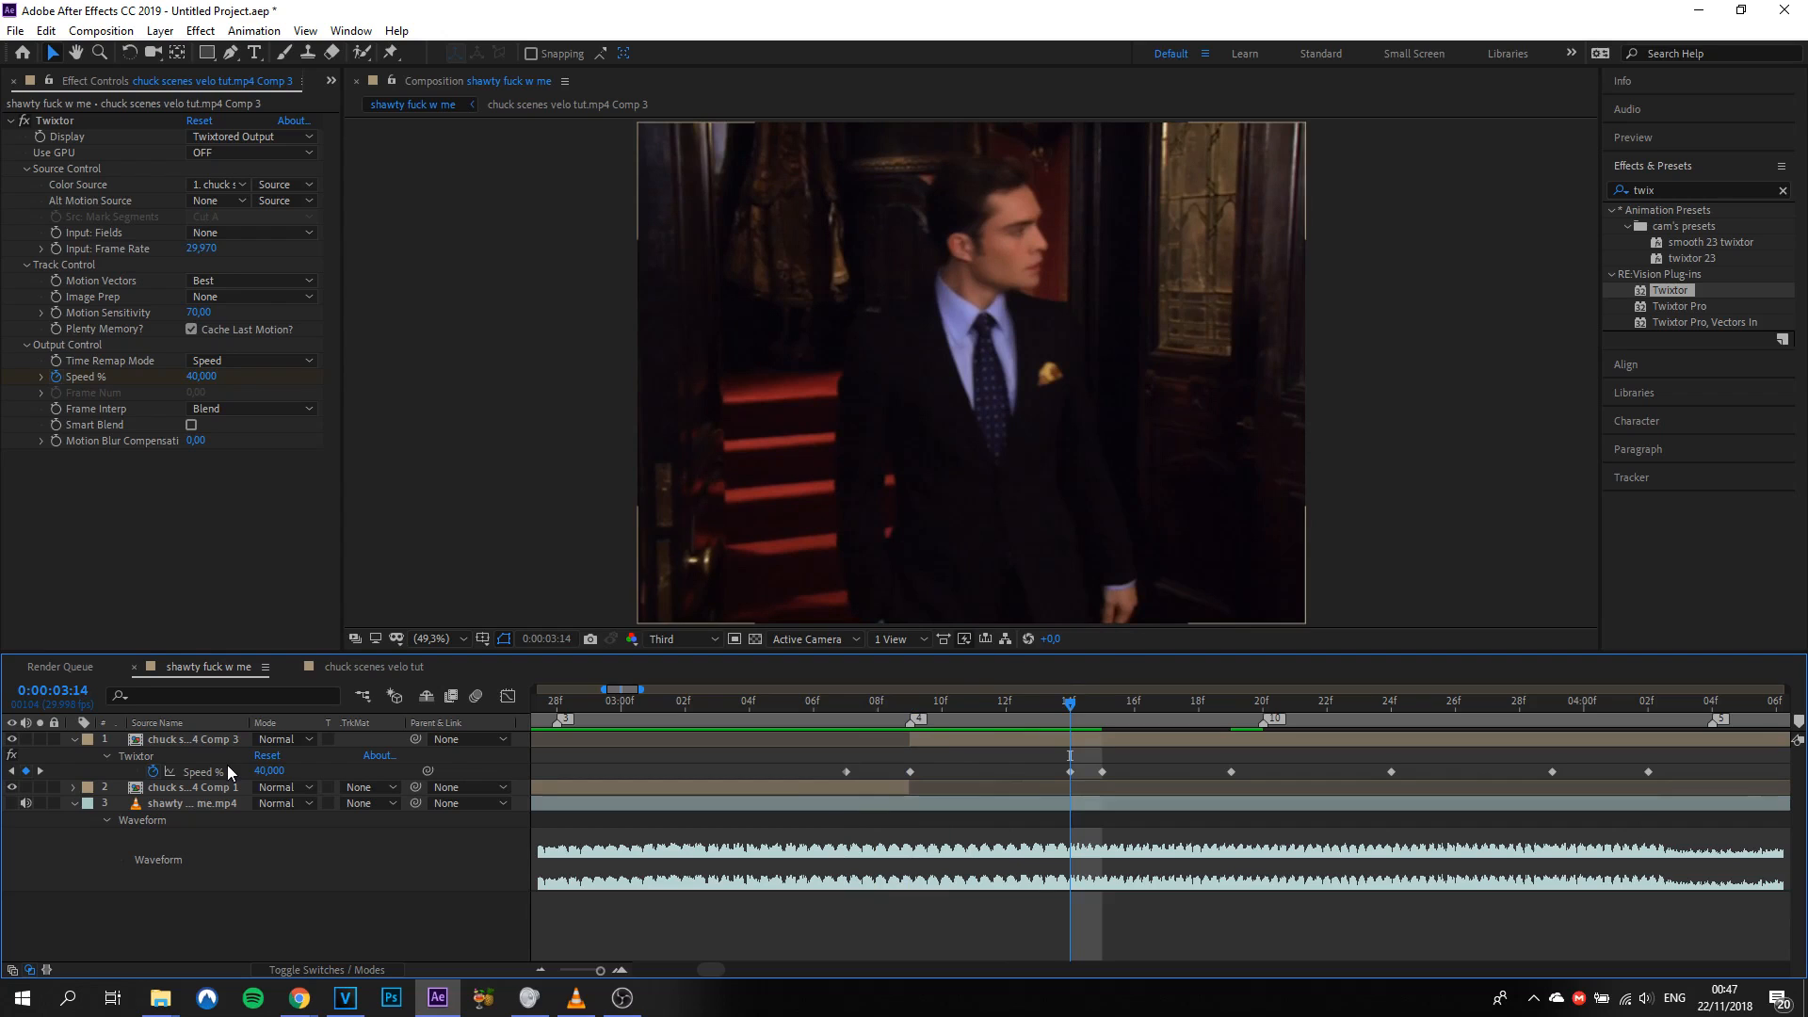
drag(1075, 716, 1709, 729)
Step: Scrub the second scene clip between 0:00:03:11 and 0:00:04:04 to compare its speed ramp with the beat markers
key(minus)
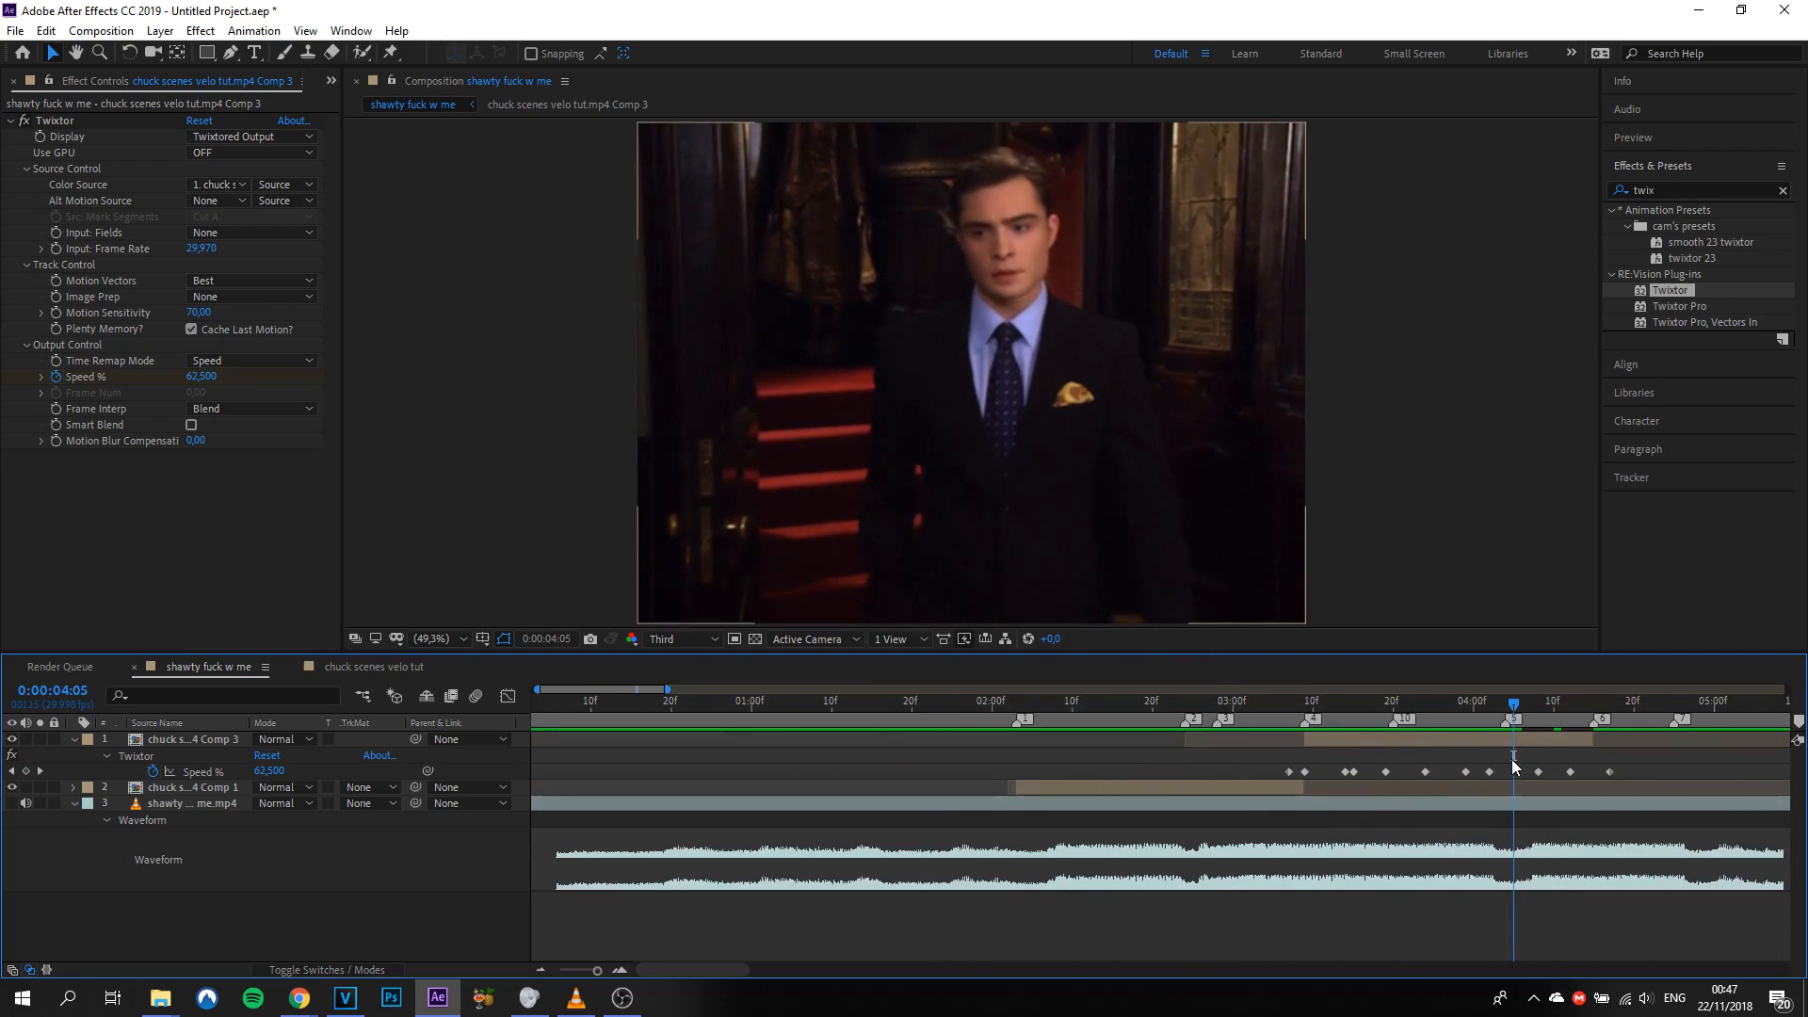
key(equal)
mouse_move(1448, 716)
mouse_down()
mouse_move(1581, 717)
mouse_move(1444, 736)
mouse_up()
click(1444, 736)
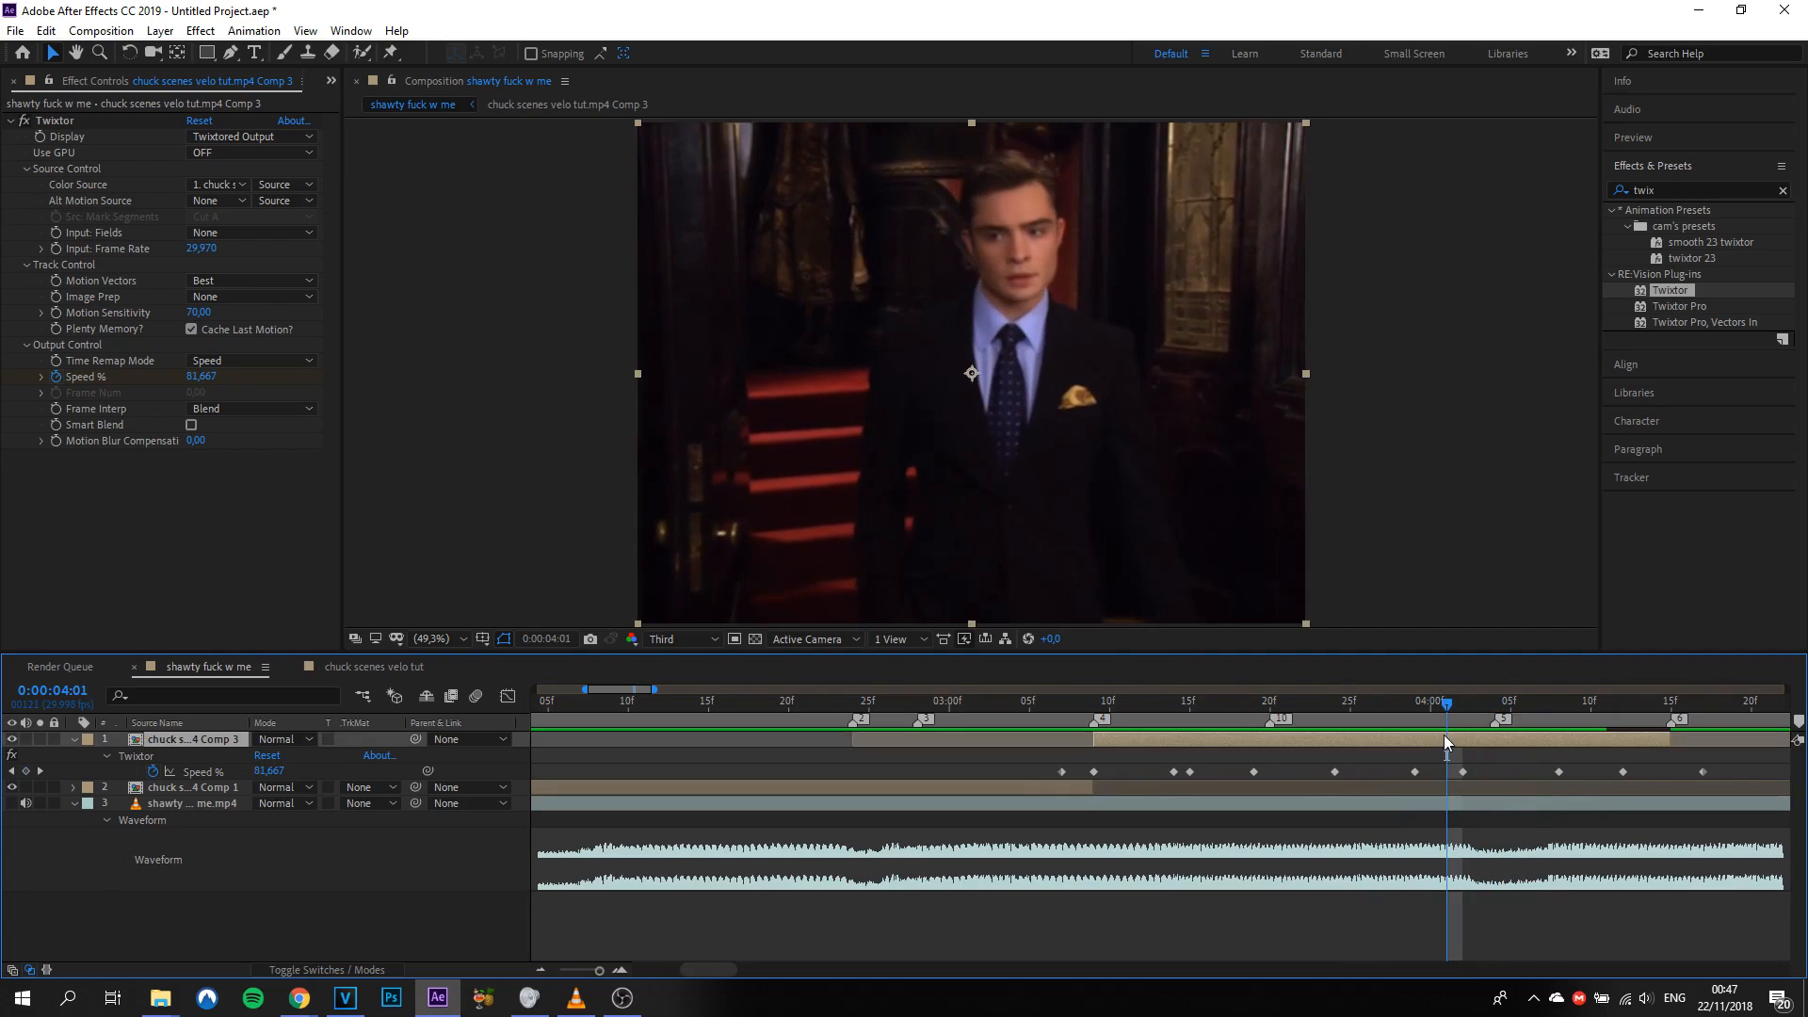
drag(1438, 710, 1128, 721)
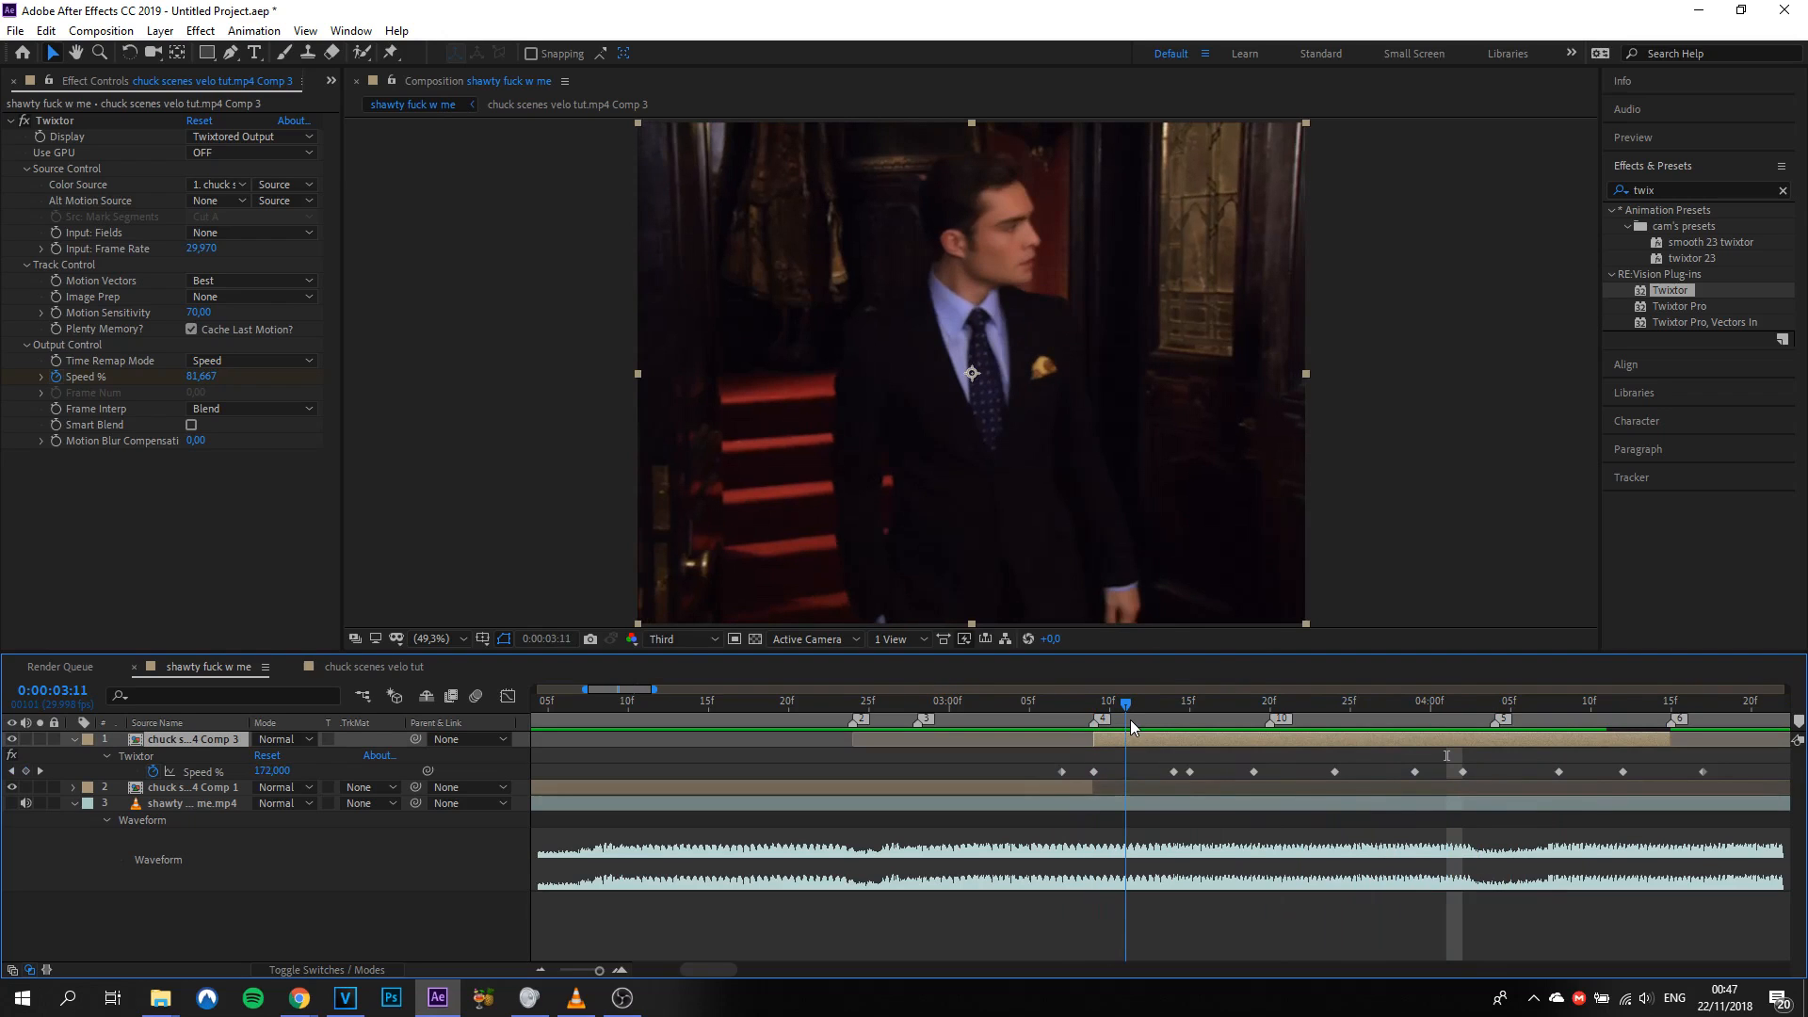
drag(1130, 720, 1502, 738)
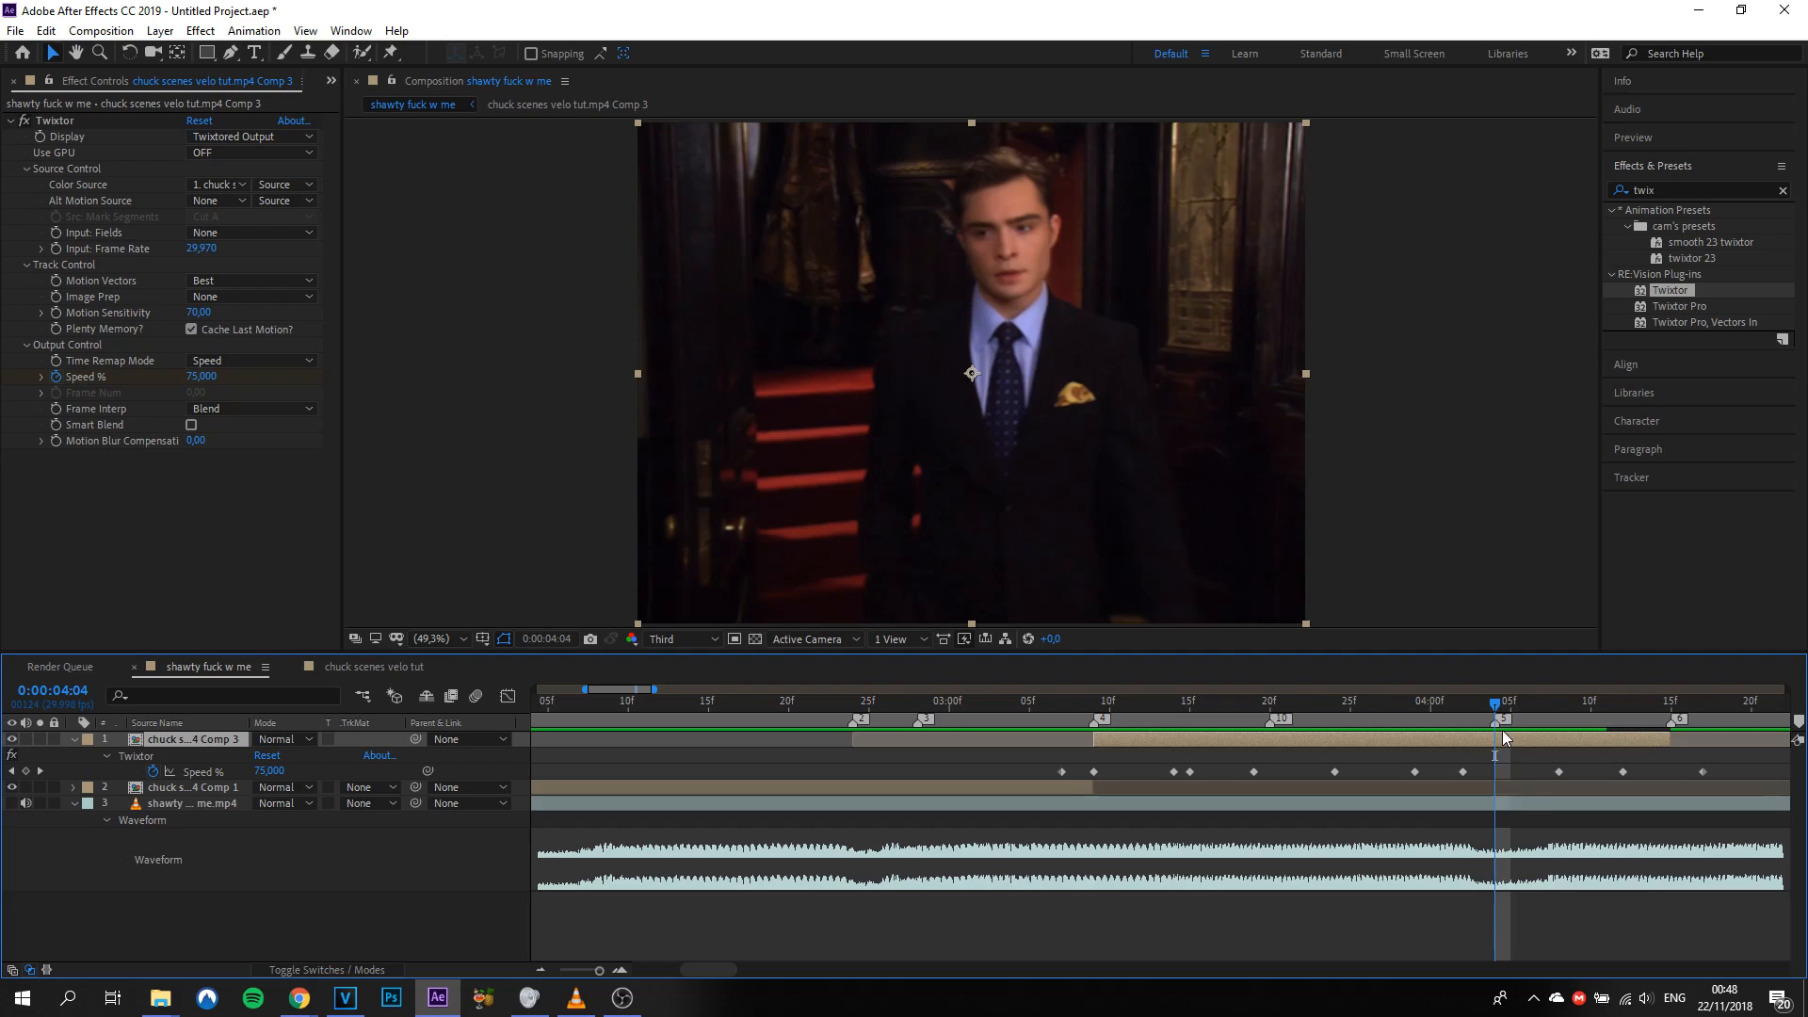
Step: Preview both scene clips against the song from 0:00:01:22 and return to about 0:00:02:18
drag(1420, 718, 742, 742)
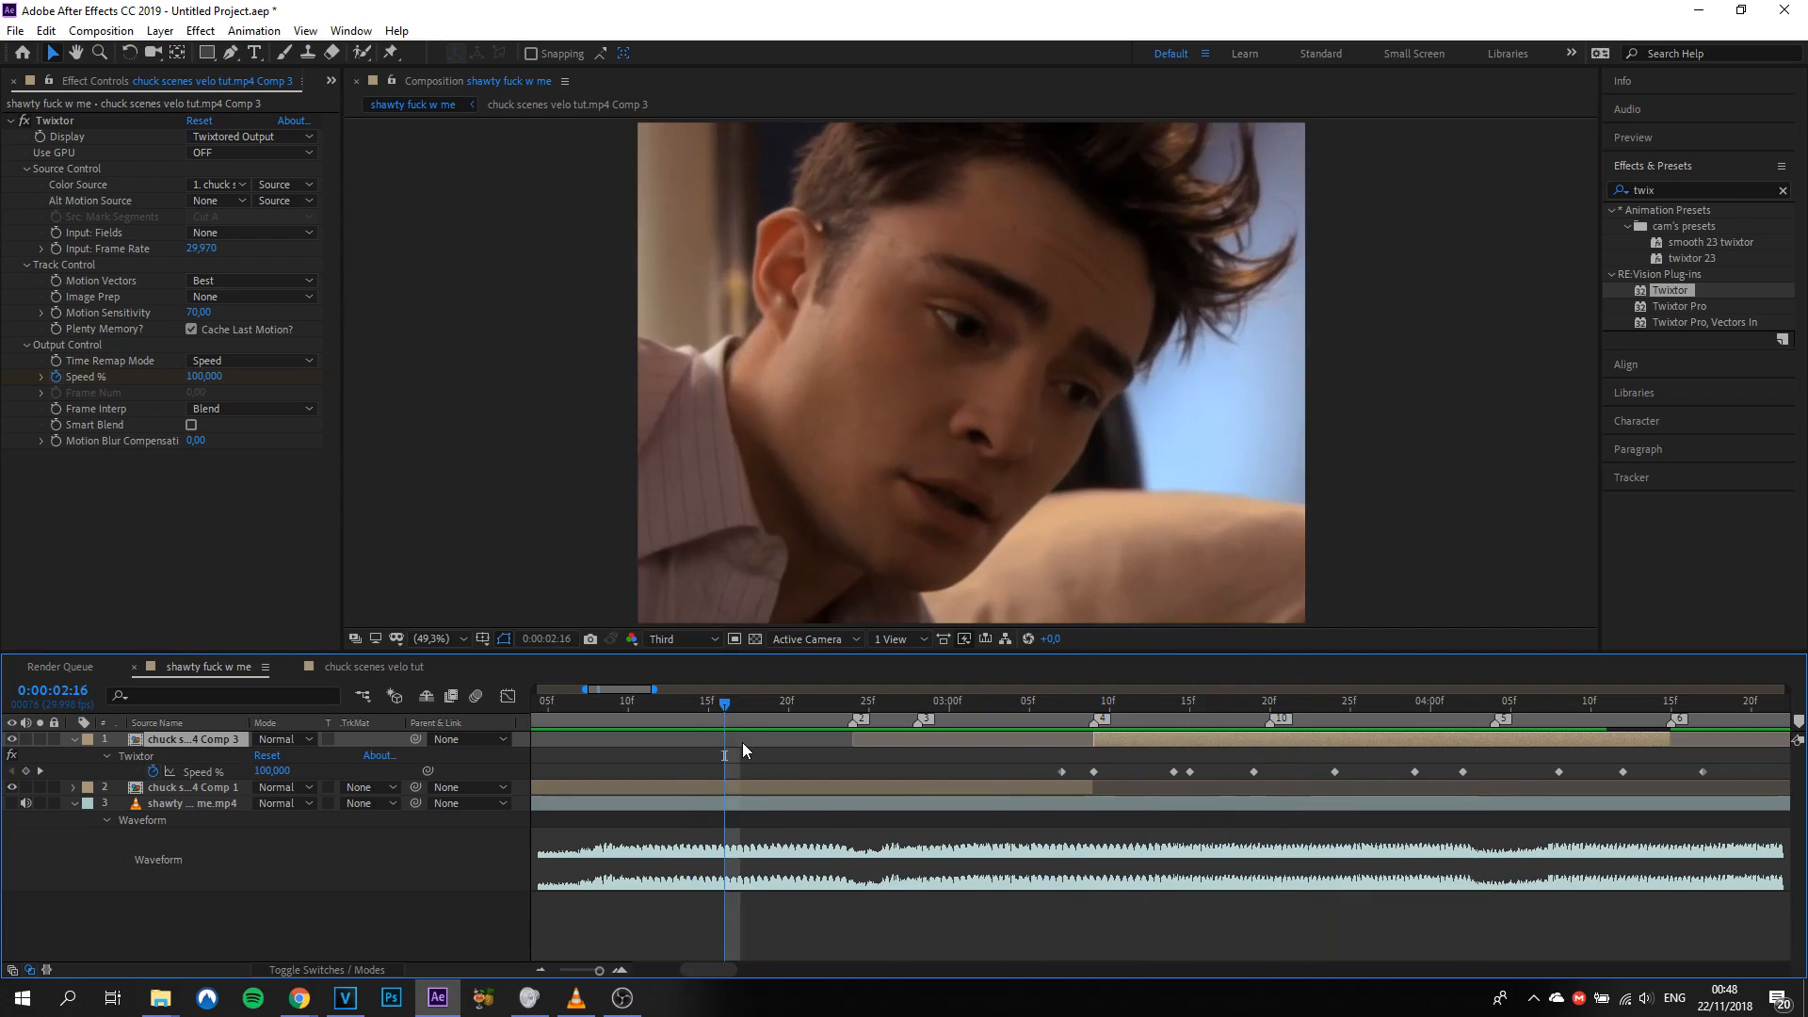
key(minus)
mouse_move(644, 712)
mouse_down()
mouse_move(674, 712)
mouse_move(643, 713)
mouse_up()
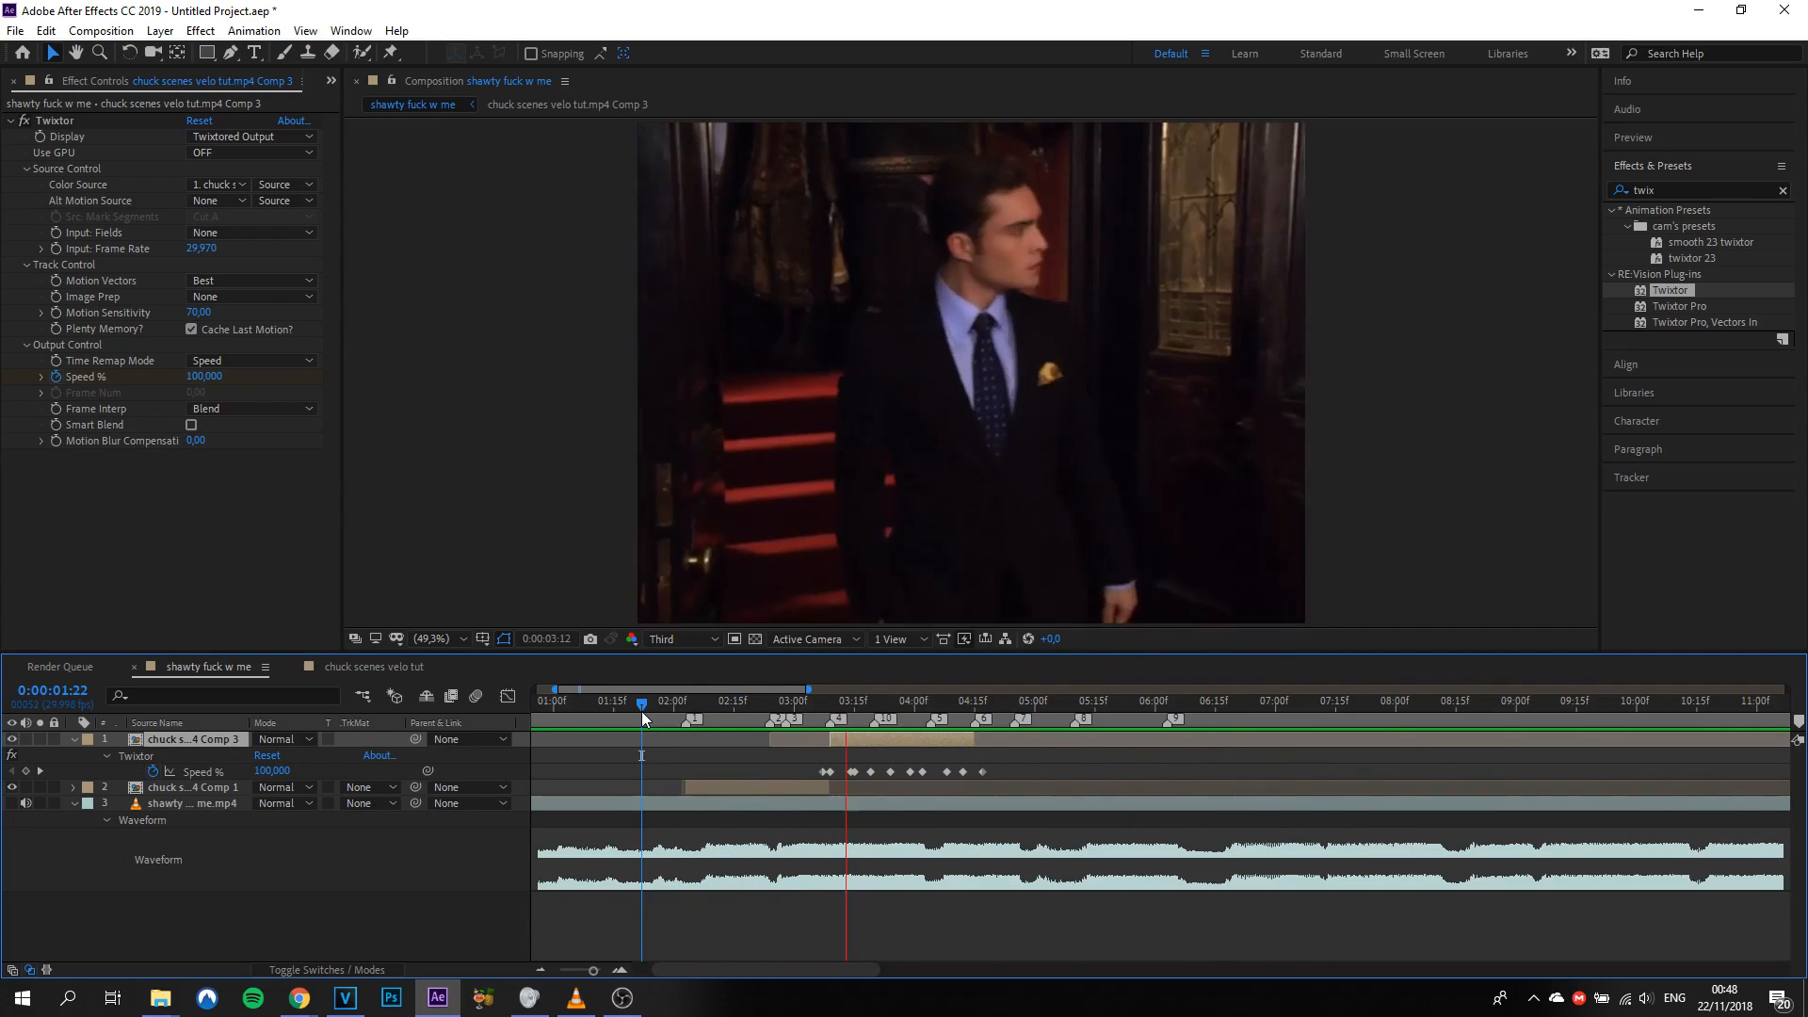
drag(642, 710, 744, 712)
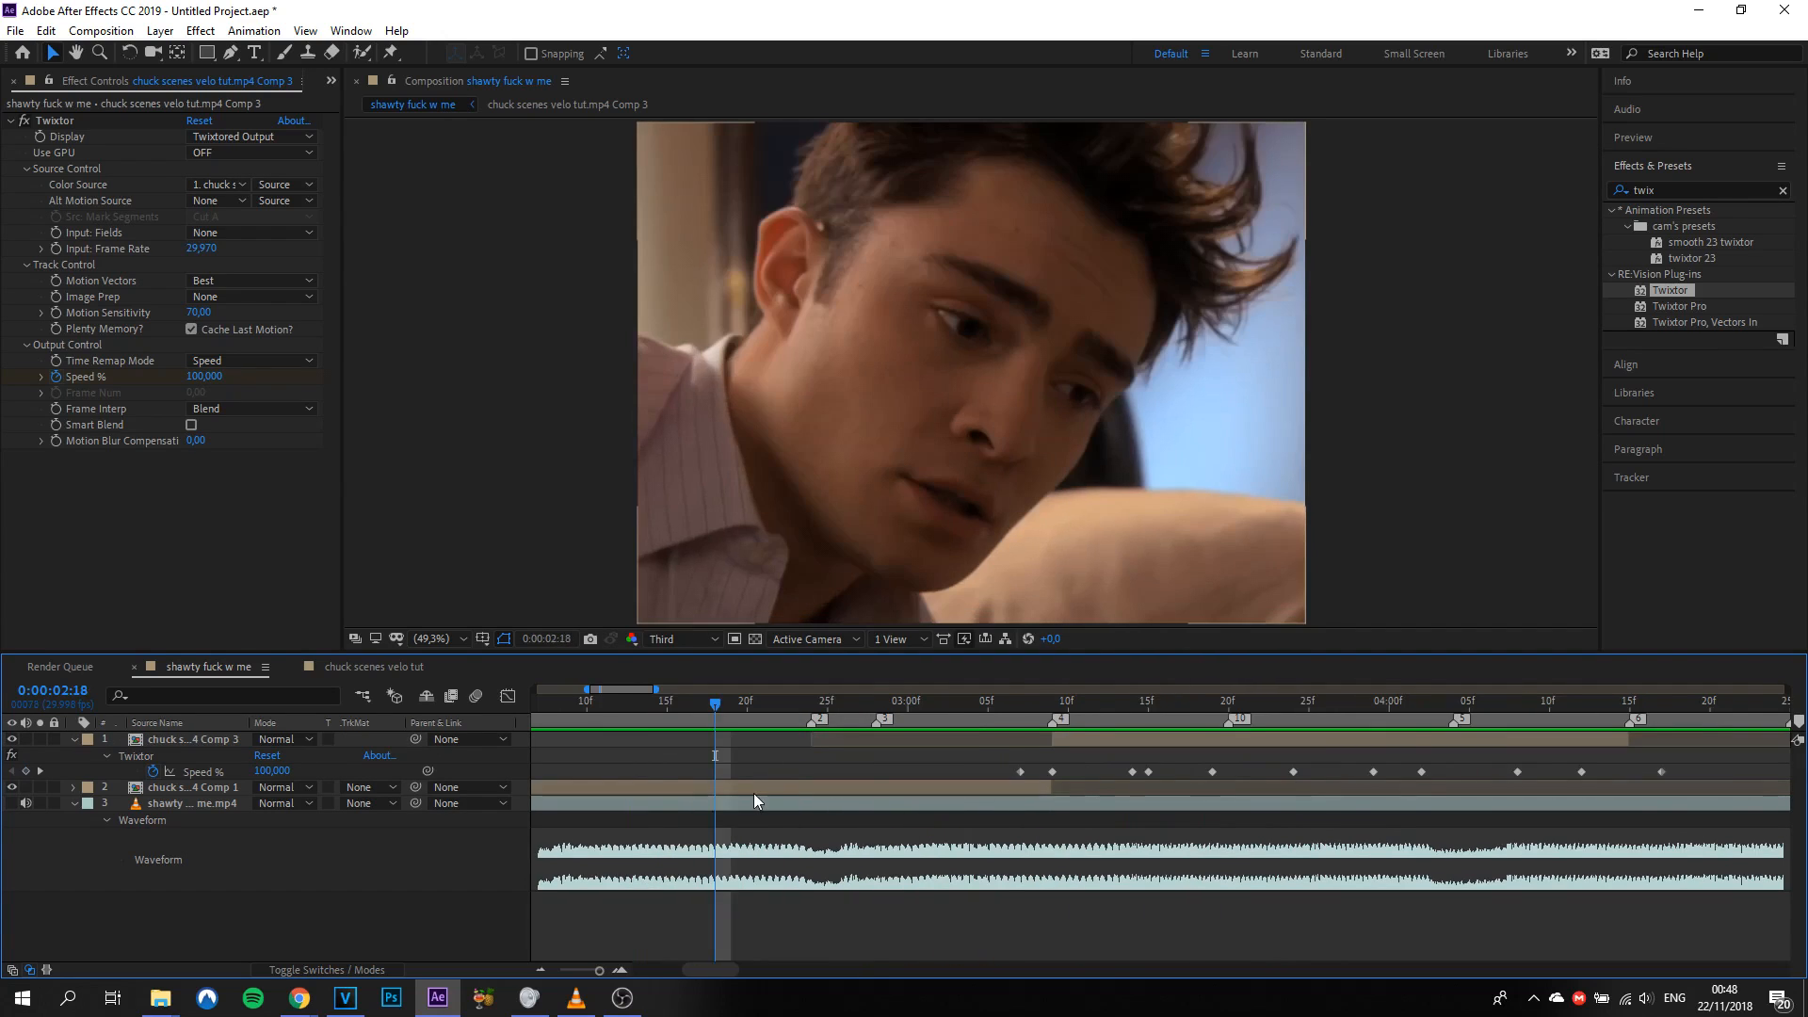